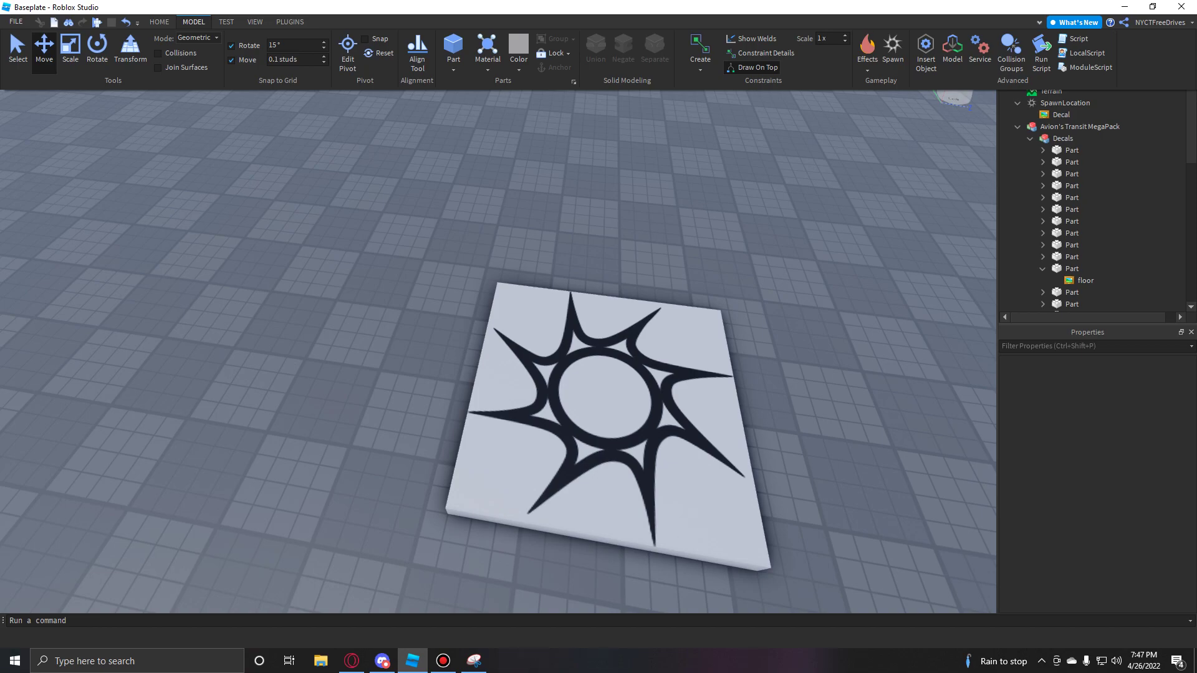
Keep the Home tools permanently expanded, and copy the SpawnLocation plate on the baseplate
{"action": "left_click", "coordinate": [159, 22]}
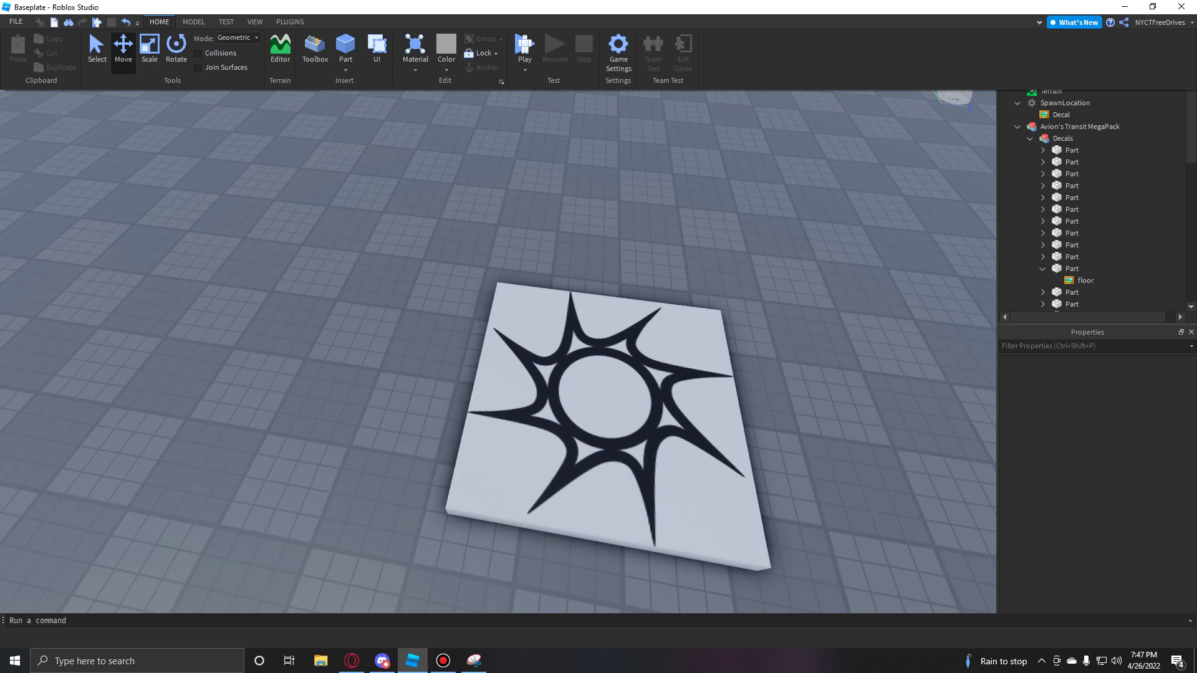
{"action": "left_click", "coordinate": [603, 399]}
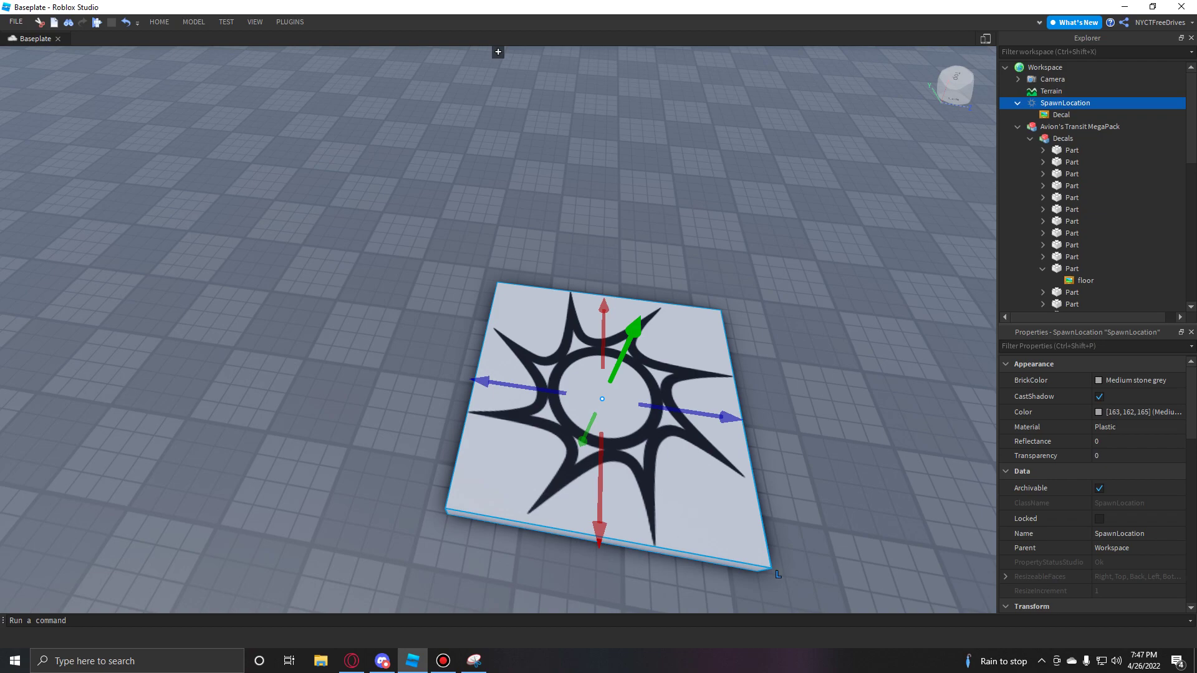
{"action": "left_click", "coordinate": [1039, 22]}
{"action": "left_click", "coordinate": [591, 422]}
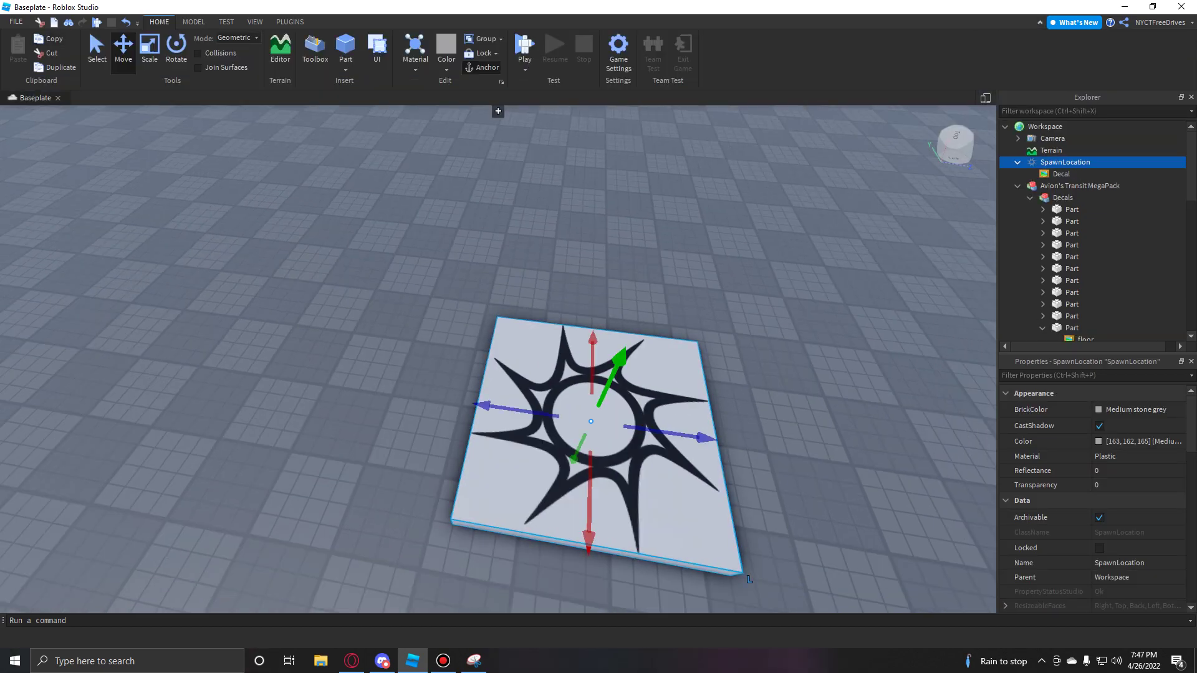
{"action": "key", "text": "ctrl+c"}
Paste a duplicate SpawnLocation beside the original on the baseplate and delete that duplicate
{"action": "mouse_move", "coordinate": [497, 359]}
{"action": "right_mouse_down"}
{"action": "mouse_move", "coordinate": [498, 324]}
{"action": "mouse_move", "coordinate": [497, 346]}
{"action": "right_mouse_up"}
{"action": "key", "text": "d"}
{"action": "key", "text": "Escape"}
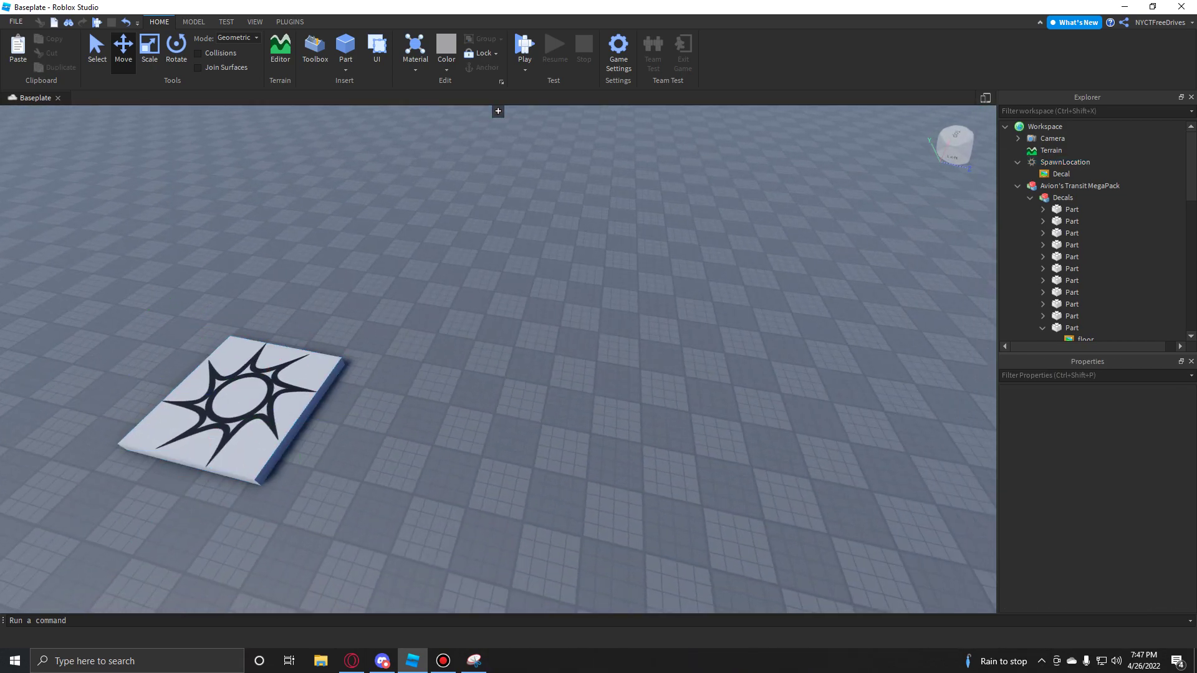
{"action": "key", "text": "ctrl+v"}
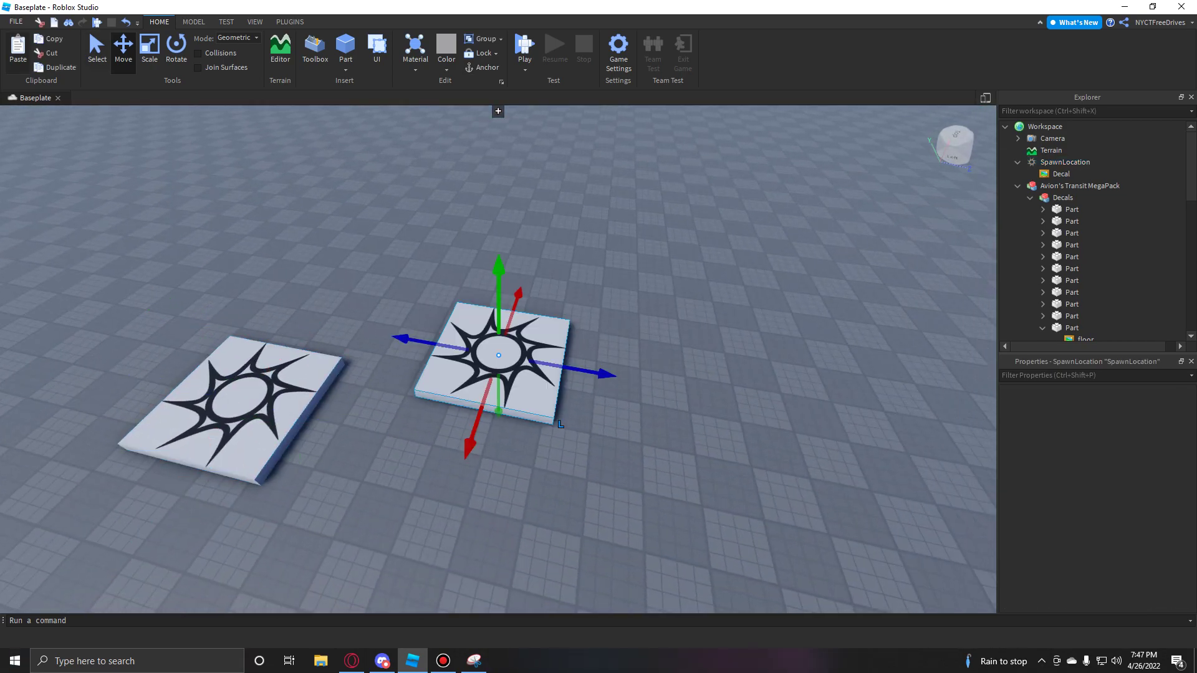
{"action": "key", "text": "Escape"}
{"action": "left_click", "coordinate": [451, 347]}
{"action": "key", "text": "Delete"}
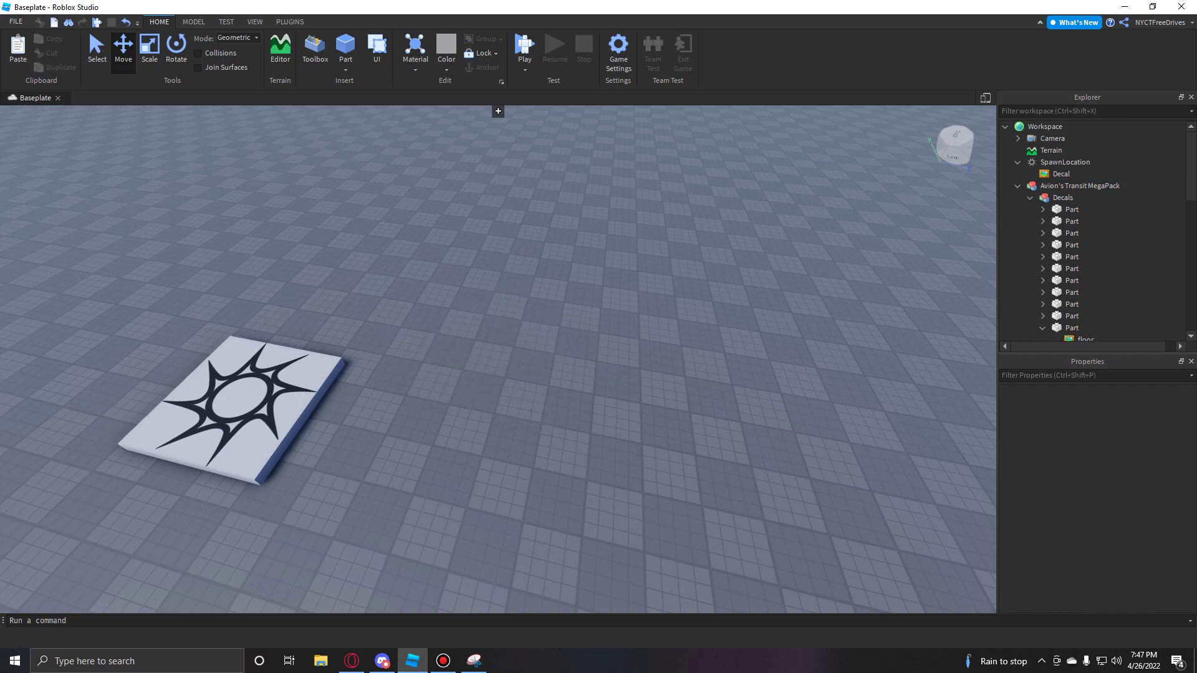
Delete the original SpawnLocation and paste the copied one in its place
{"action": "left_click", "coordinate": [237, 408]}
{"action": "key", "text": "Delete"}
{"action": "key", "text": "ctrl+v"}
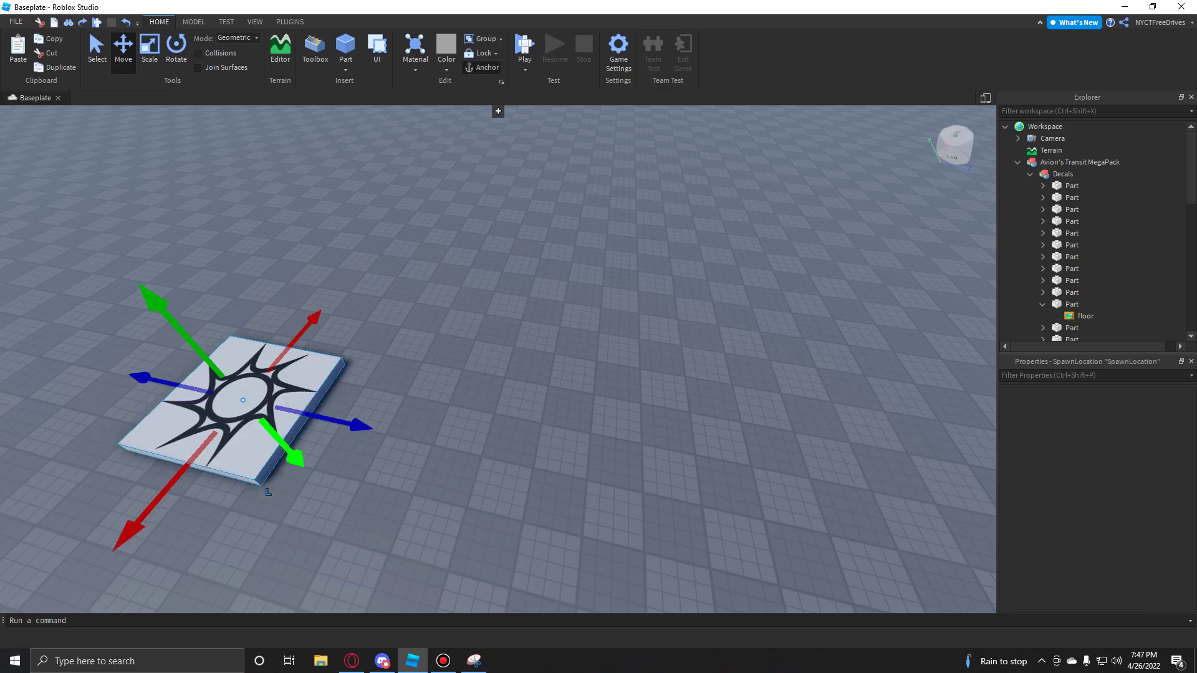
Try pasting a second SpawnLocation and moving it along the blue axis, and undo both changes
{"action": "key", "text": "ctrl+v"}
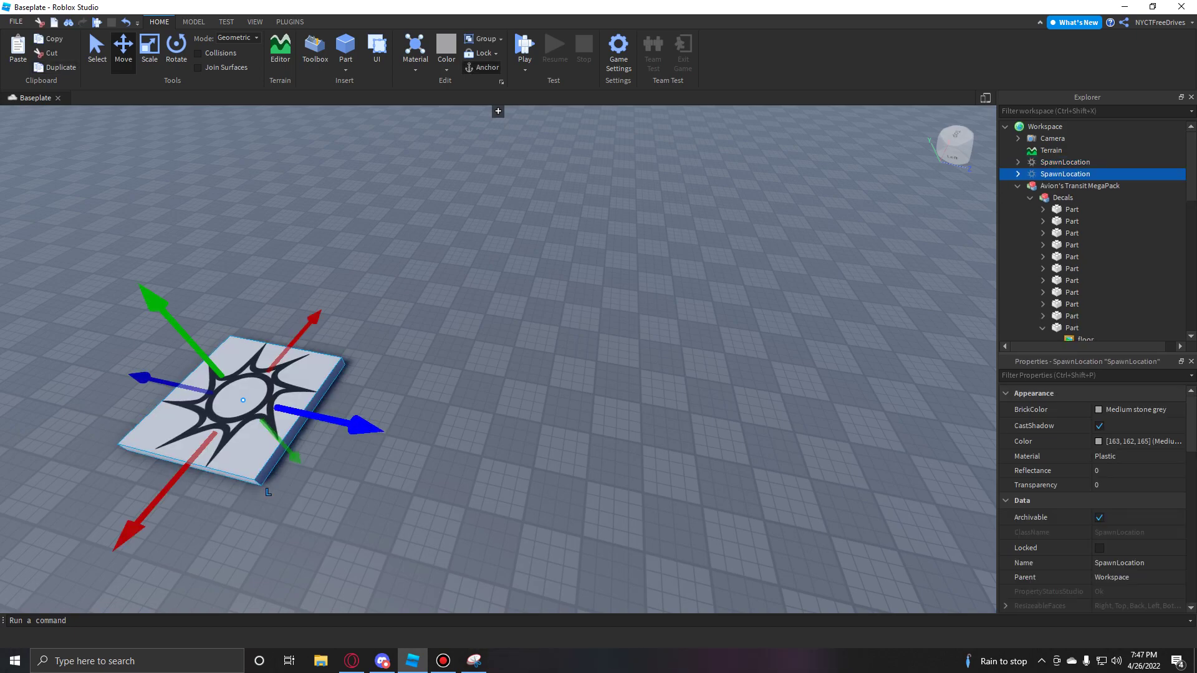
{"action": "left_click_drag", "start_coordinate": [361, 427], "coordinate": [437, 442]}
{"action": "key", "text": "ctrl+z"}
{"action": "key", "text": "ctrl+z"}
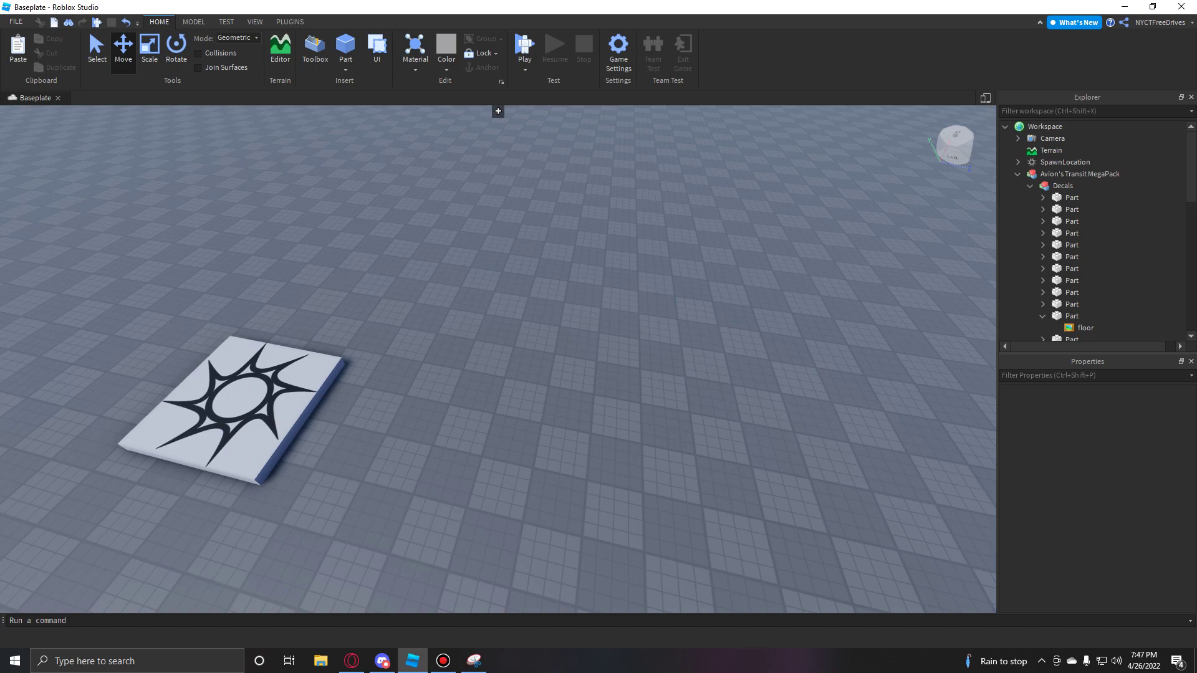
Unlock all locked parts in the place
{"action": "left_click", "coordinate": [489, 53]}
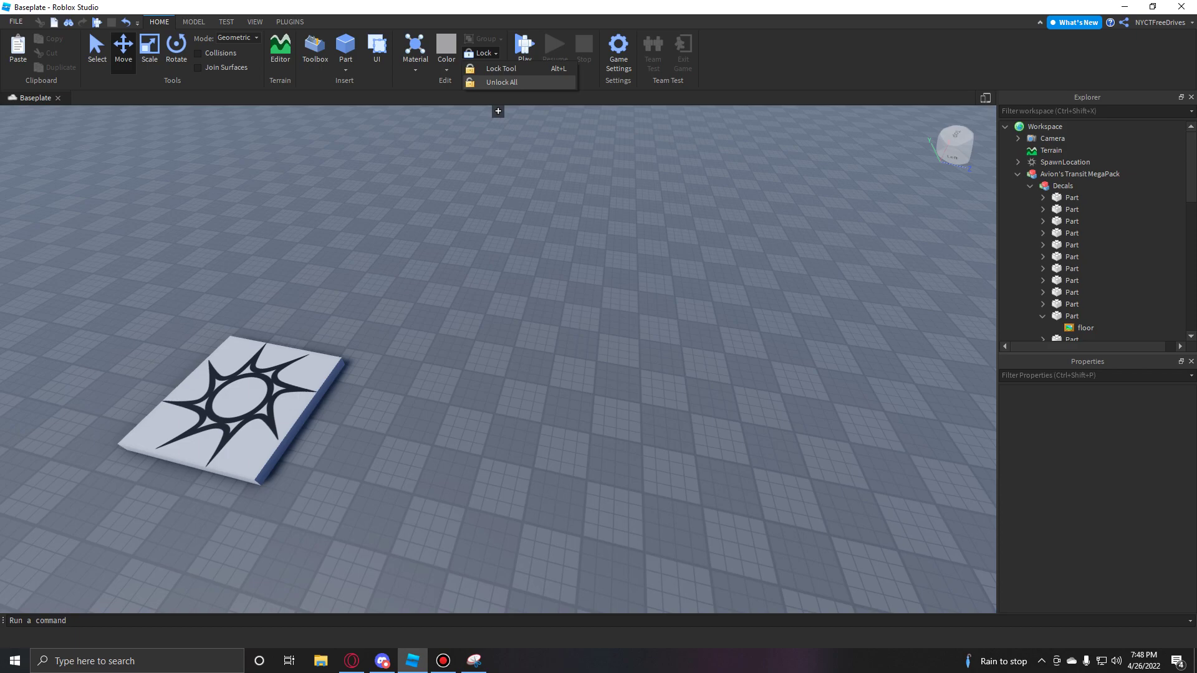
{"action": "left_click", "coordinate": [501, 82]}
{"action": "right_click_drag", "start_coordinate": [498, 360], "coordinate": [436, 312]}
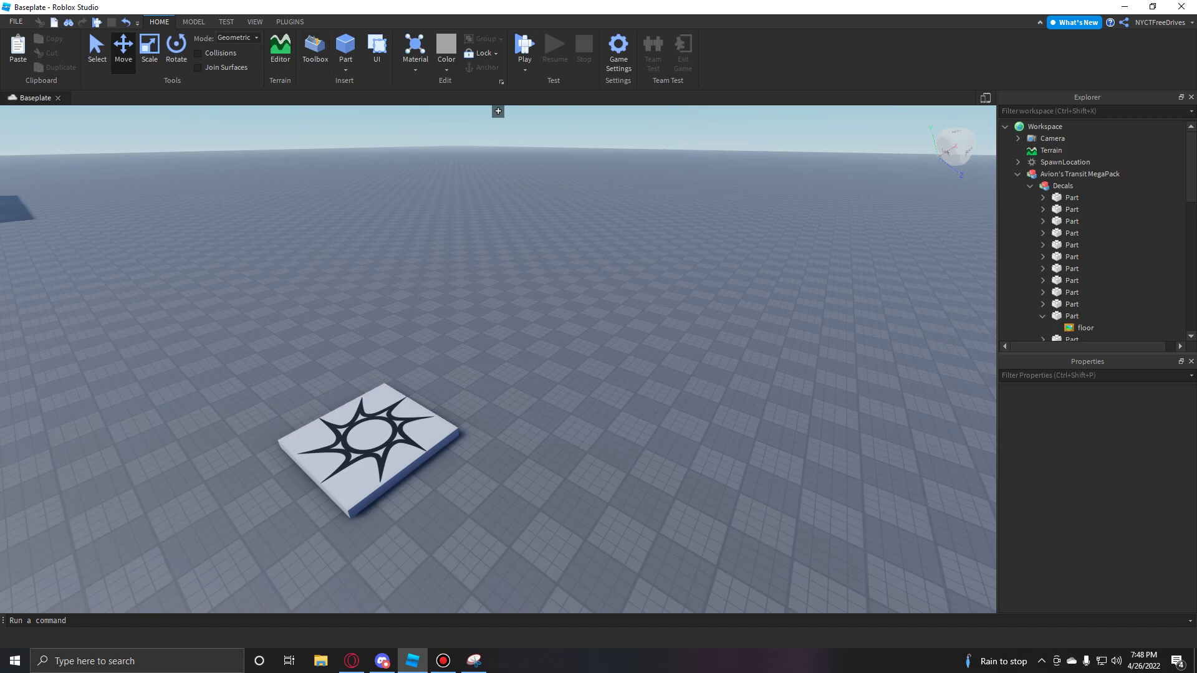
Open the Toolbox with its category set to Models and browse the listed assets
{"action": "double_click", "coordinate": [159, 22]}
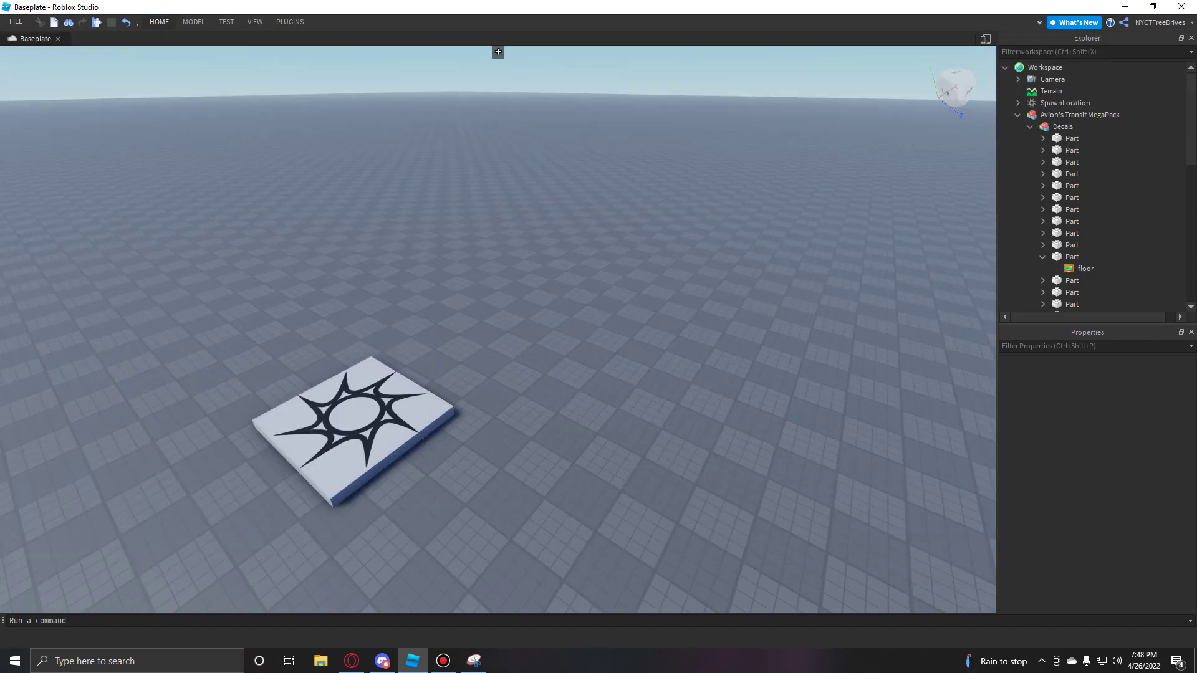
{"action": "left_click", "coordinate": [159, 21]}
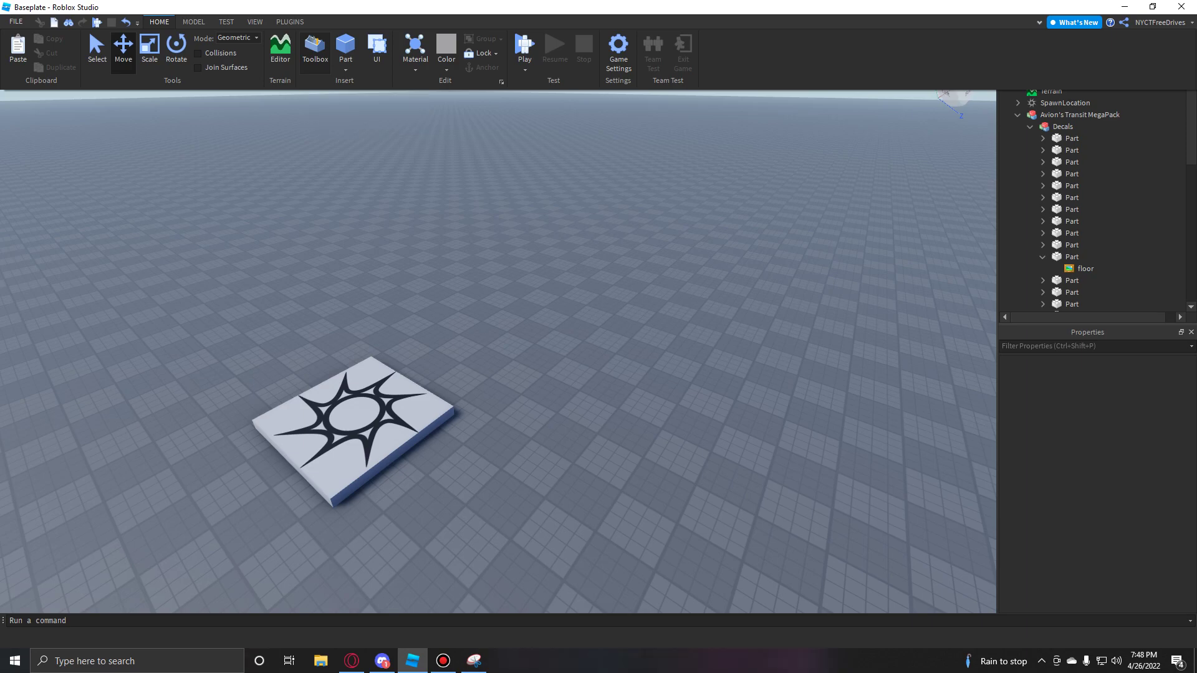
{"action": "left_click", "coordinate": [315, 50]}
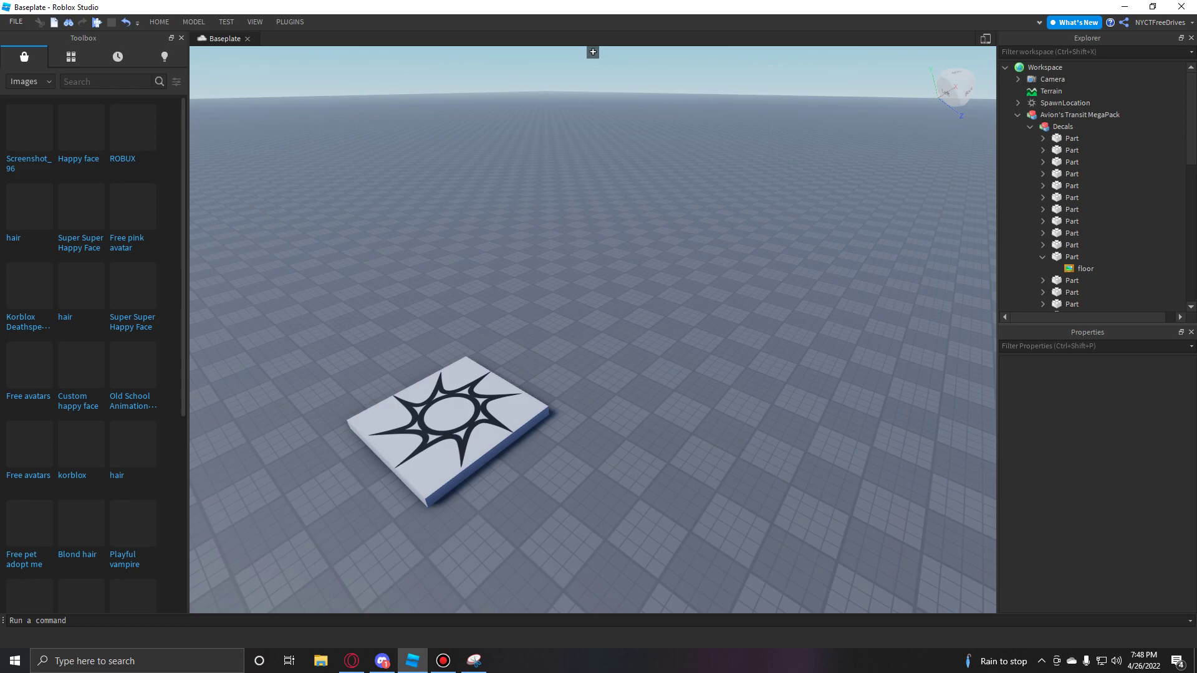
{"action": "left_click", "coordinate": [30, 81]}
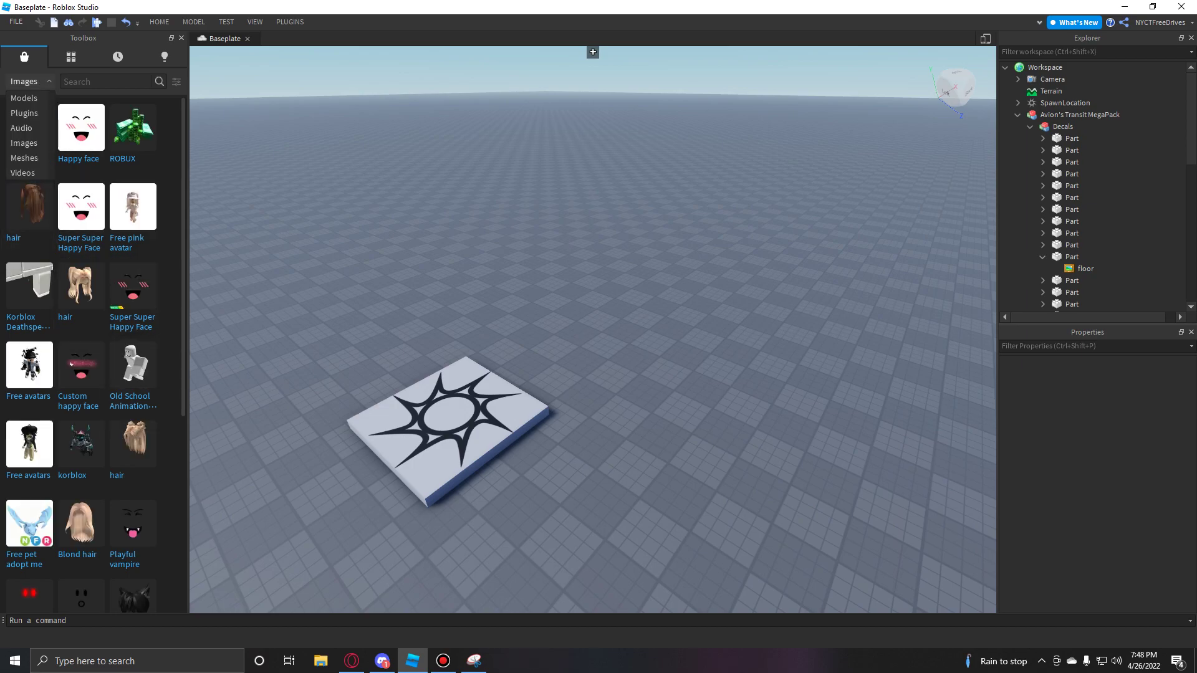
{"action": "left_click", "coordinate": [24, 98]}
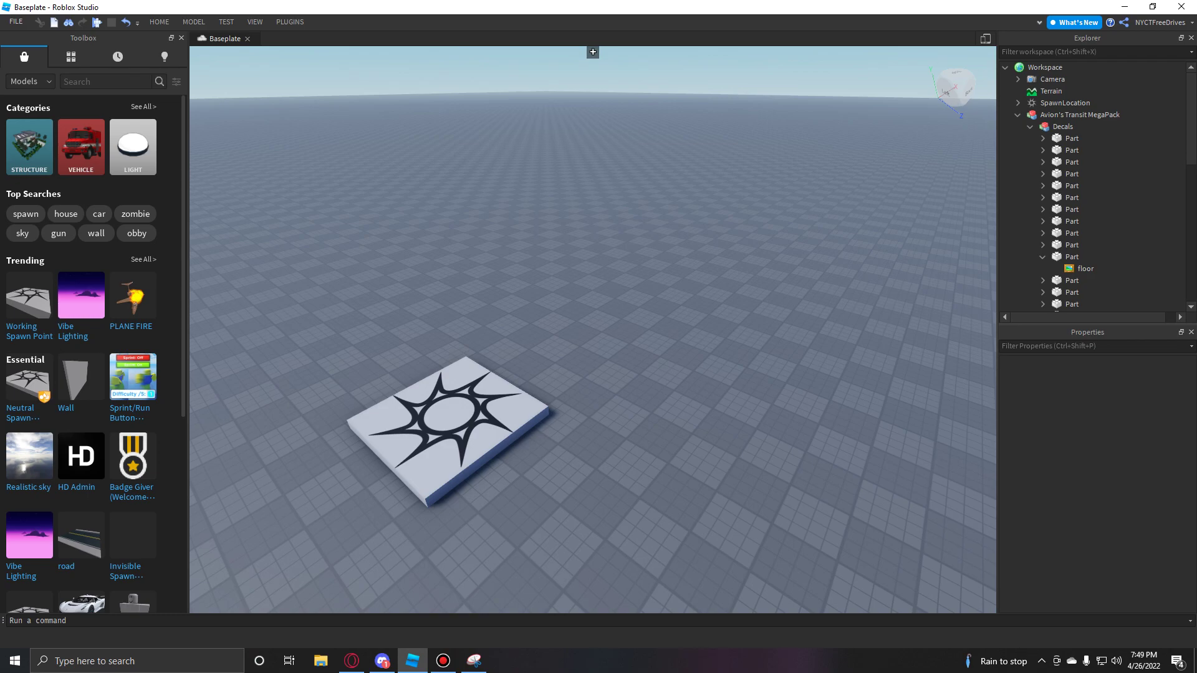
{"action": "scroll", "coordinate": [60, 234], "scroll_direction": "down", "scroll_amount": 10}
{"action": "scroll", "coordinate": [93, 355], "scroll_direction": "up", "scroll_amount": 3}
{"action": "scroll", "coordinate": [133, 237], "scroll_direction": "down", "scroll_amount": 6}
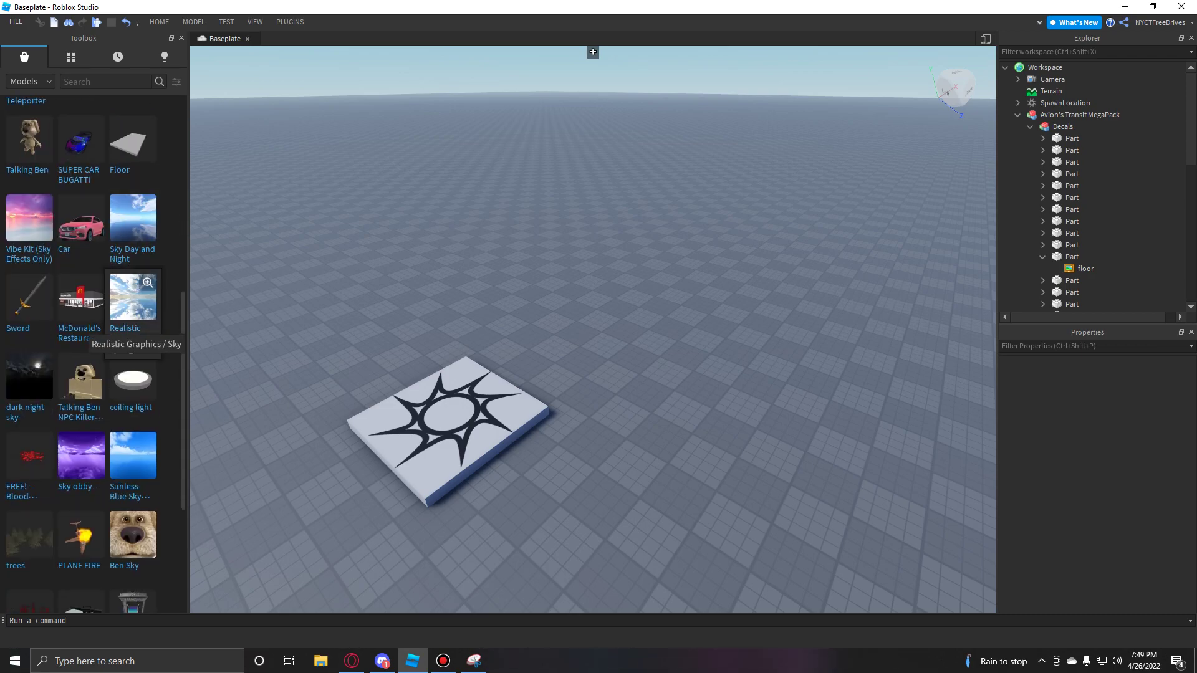
{"action": "scroll", "coordinate": [132, 356], "scroll_direction": "up", "scroll_amount": 15}
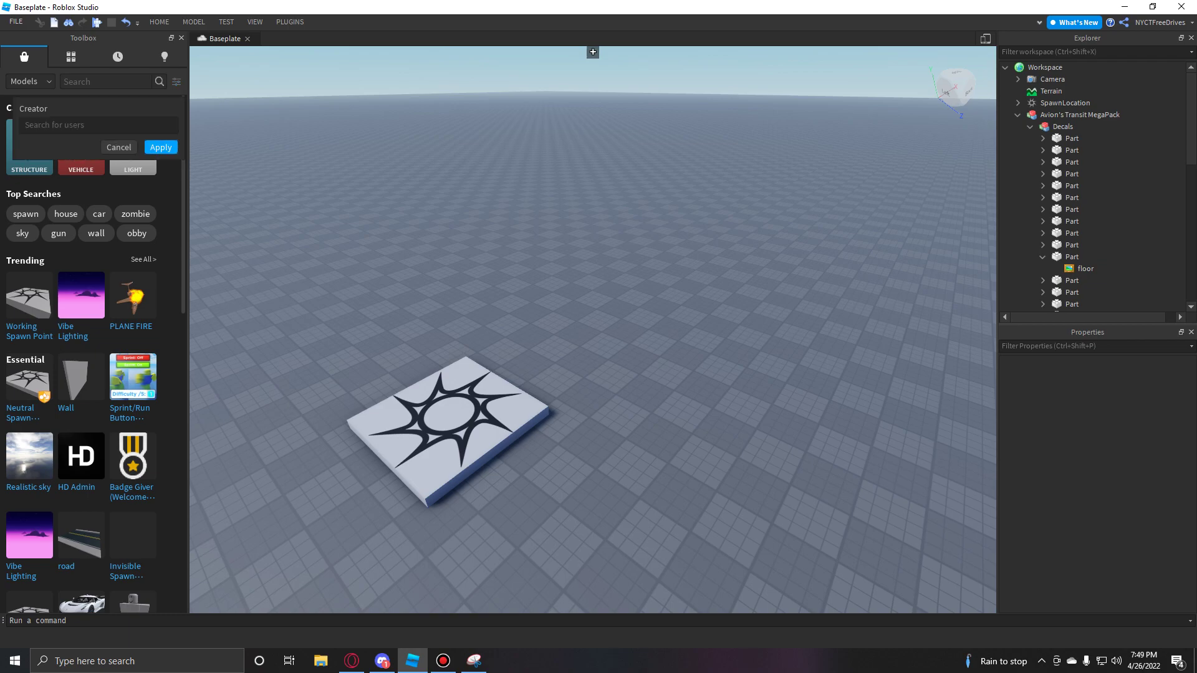
Filter the Toolbox models by creator, entering the signed-in account's username
{"action": "left_click", "coordinate": [133, 147]}
{"action": "left_click", "coordinate": [177, 81]}
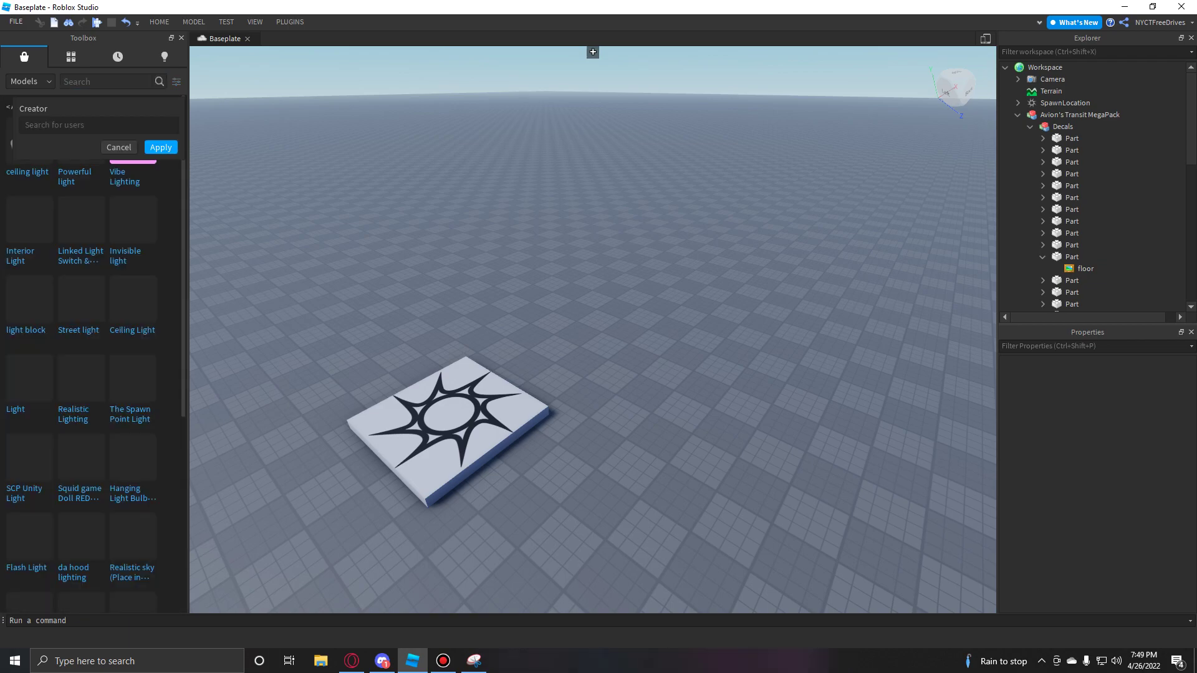
{"action": "type", "text": "NYCTFreeDrives"}
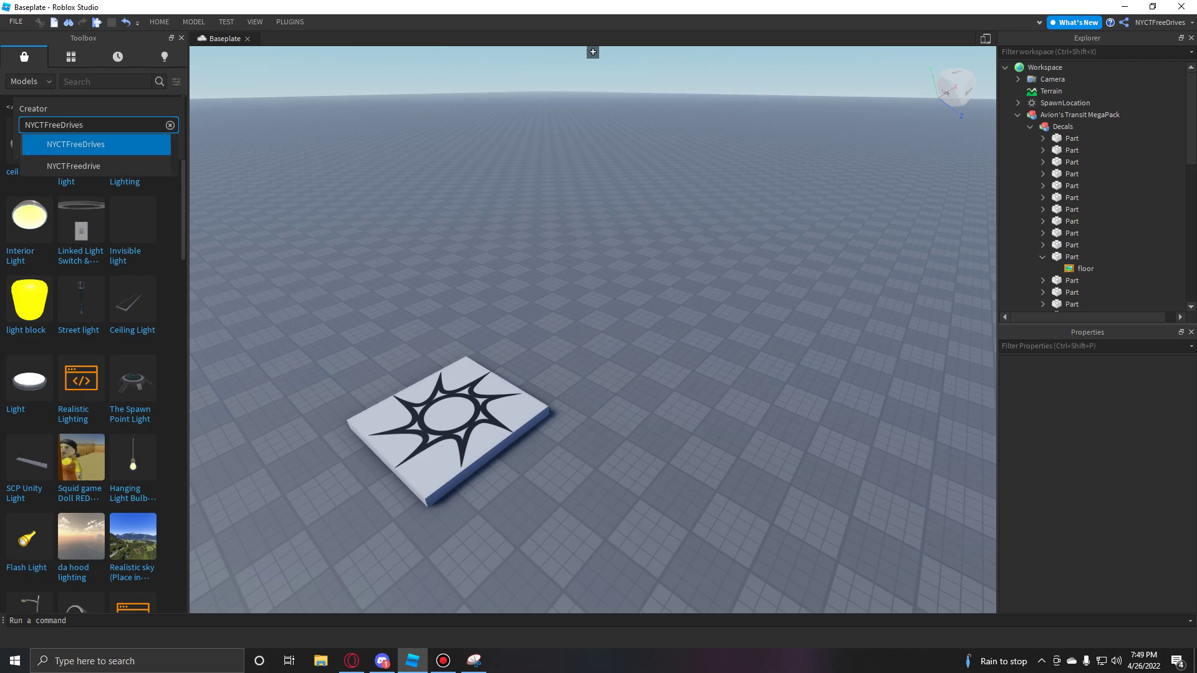
{"action": "key", "text": "Return"}
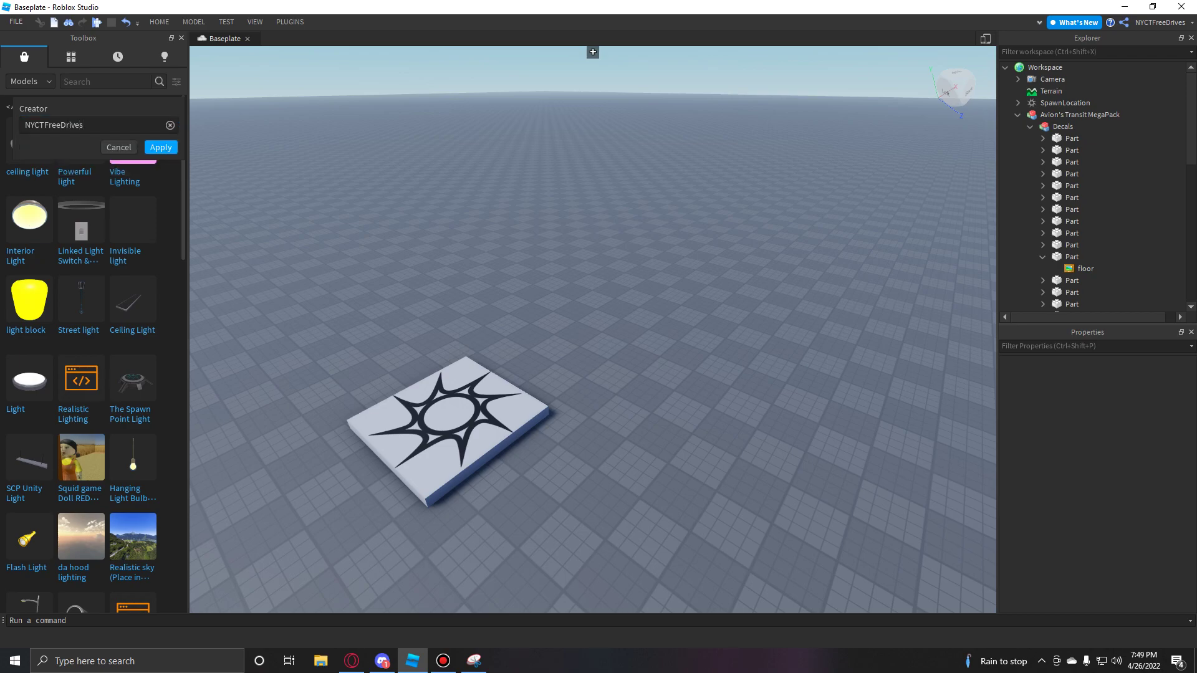
{"action": "left_click", "coordinate": [84, 125]}
{"action": "type", "text": "s"}
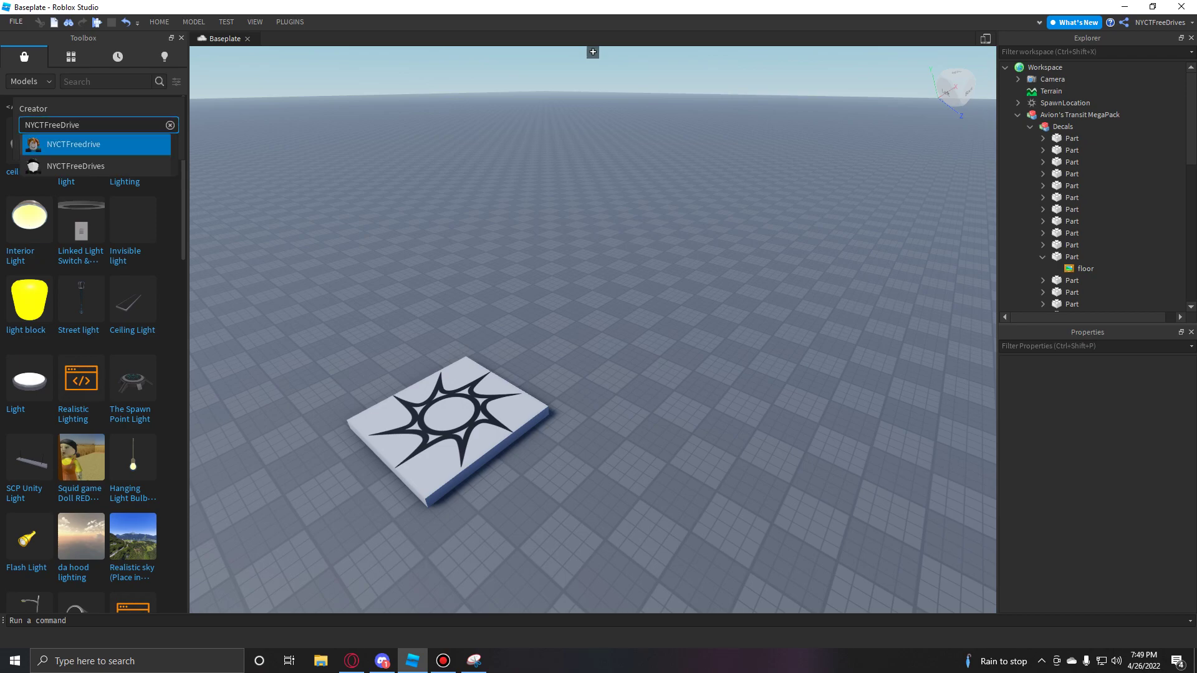
{"action": "key", "text": "Return"}
{"action": "left_click", "coordinate": [161, 147]}
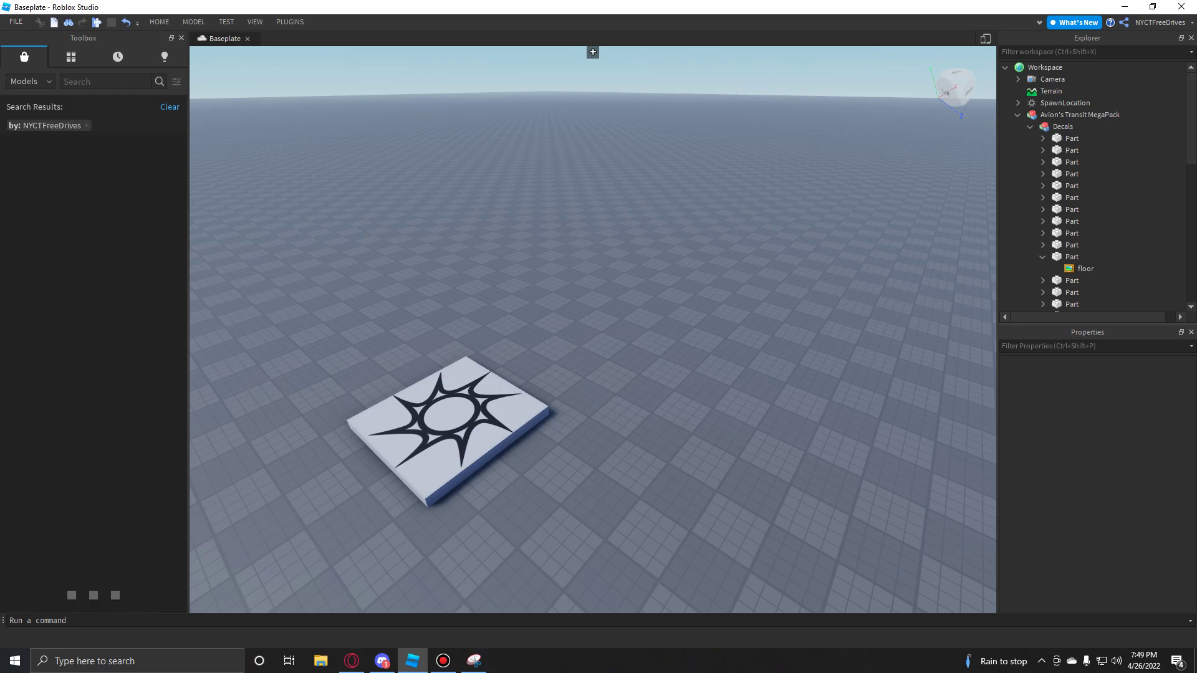
Insert the "[FREE] Some Regular Station Assets" model and move it away from the SpawnLocation plate
{"action": "mouse_move", "coordinate": [81, 165]}
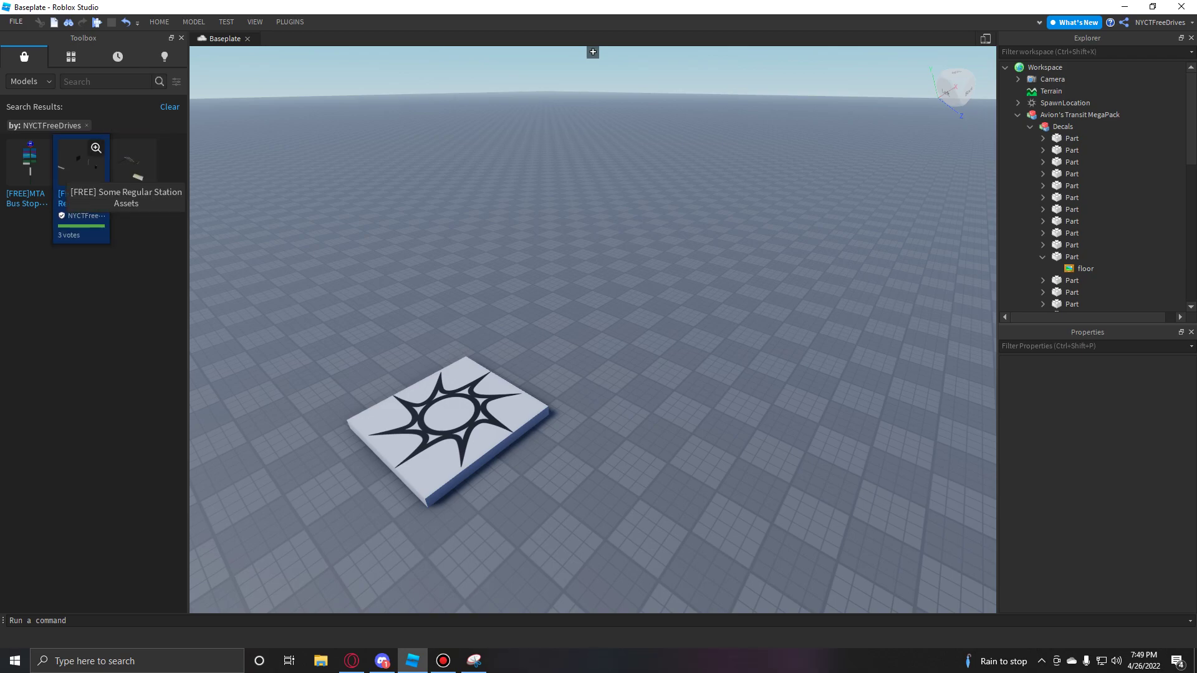
{"action": "left_click", "coordinate": [81, 168]}
{"action": "right_click_drag", "start_coordinate": [593, 330], "coordinate": [593, 381]}
{"action": "scroll", "coordinate": [593, 329], "scroll_direction": "up", "scroll_amount": 5}
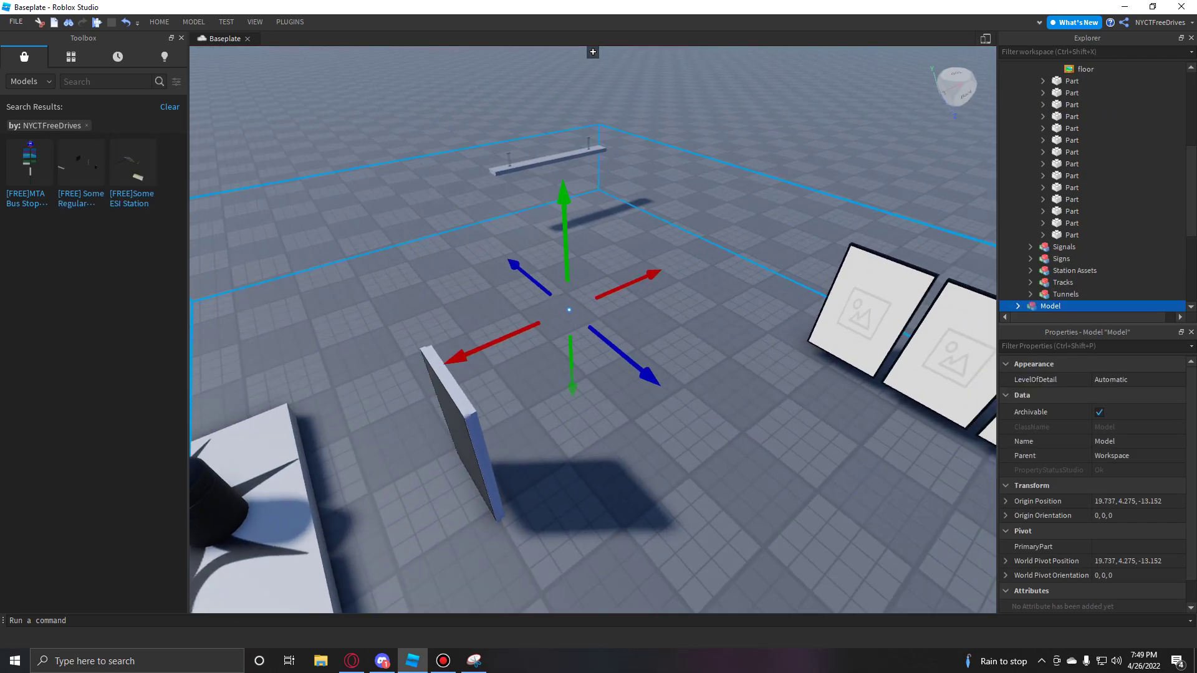
{"action": "middle_click_drag", "start_coordinate": [623, 287], "coordinate": [762, 204]}
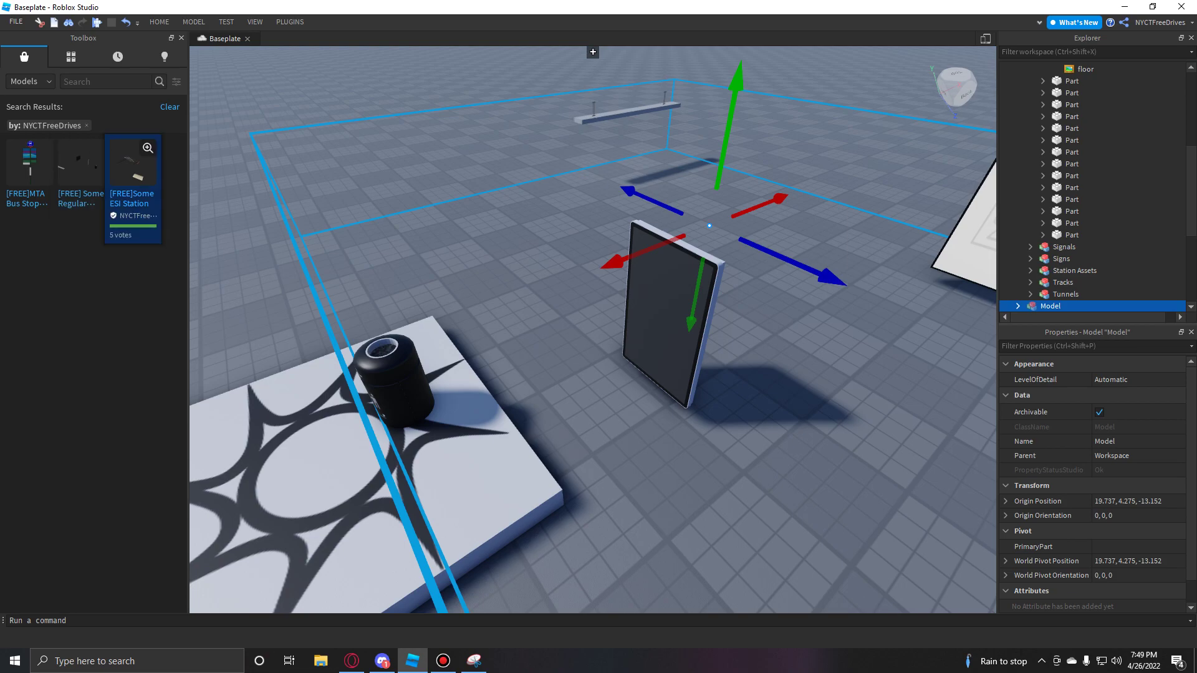
{"action": "left_click_drag", "start_coordinate": [394, 380], "coordinate": [550, 309]}
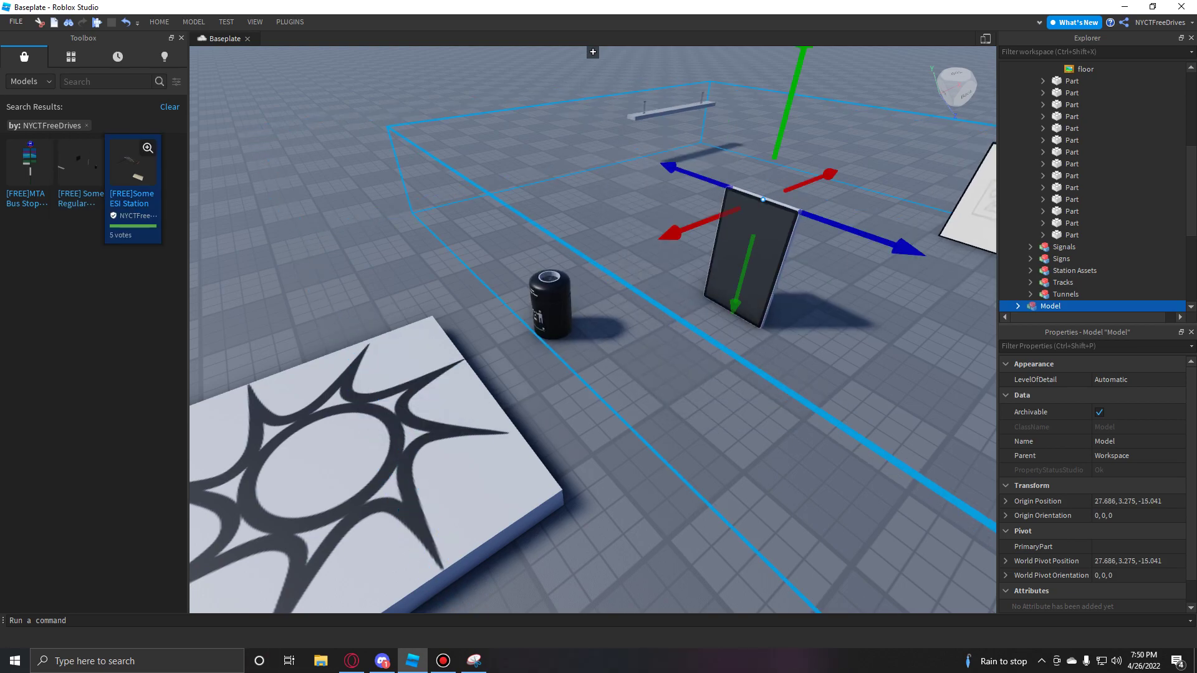
Insert the "[FREE]Some ESI Station" model and delete both inserted station asset models
{"action": "left_click", "coordinate": [133, 165]}
{"action": "right_click_drag", "start_coordinate": [592, 374], "coordinate": [830, 412]}
{"action": "left_click_drag", "start_coordinate": [648, 374], "coordinate": [338, 294]}
{"action": "left_click", "coordinate": [493, 327], "text": "ctrl"}
{"action": "key", "text": "Delete"}
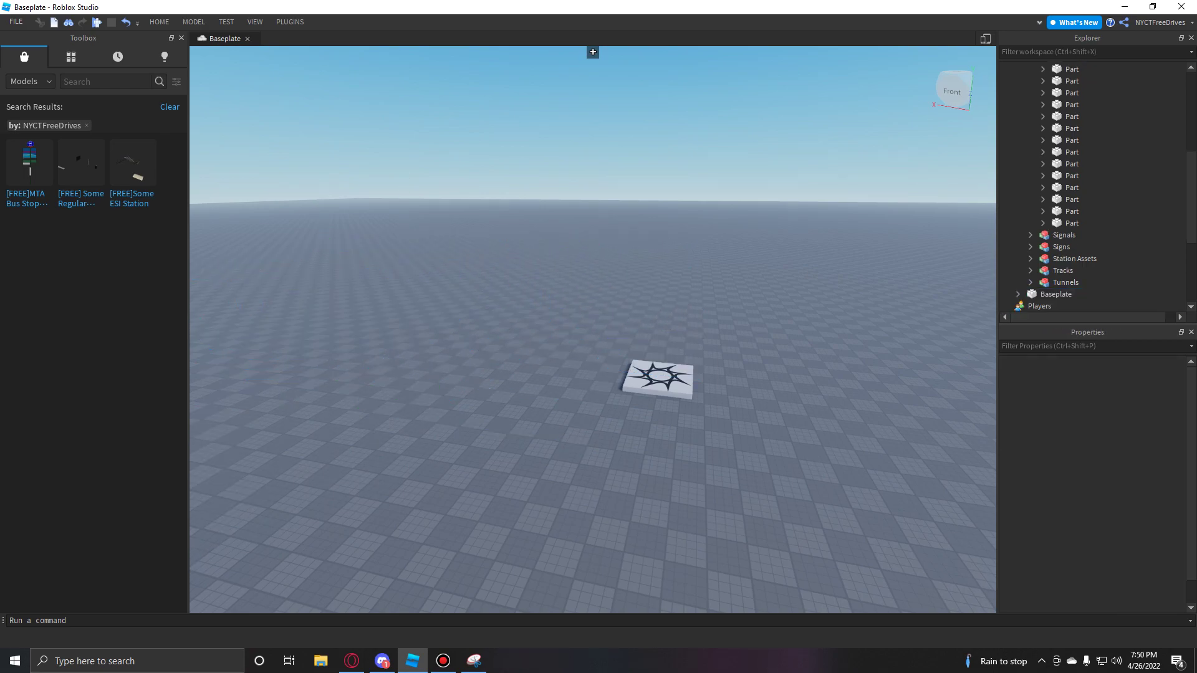
Narrow the Toolbox slightly, and close and reopen it
{"action": "right_click_drag", "start_coordinate": [593, 337], "coordinate": [437, 343]}
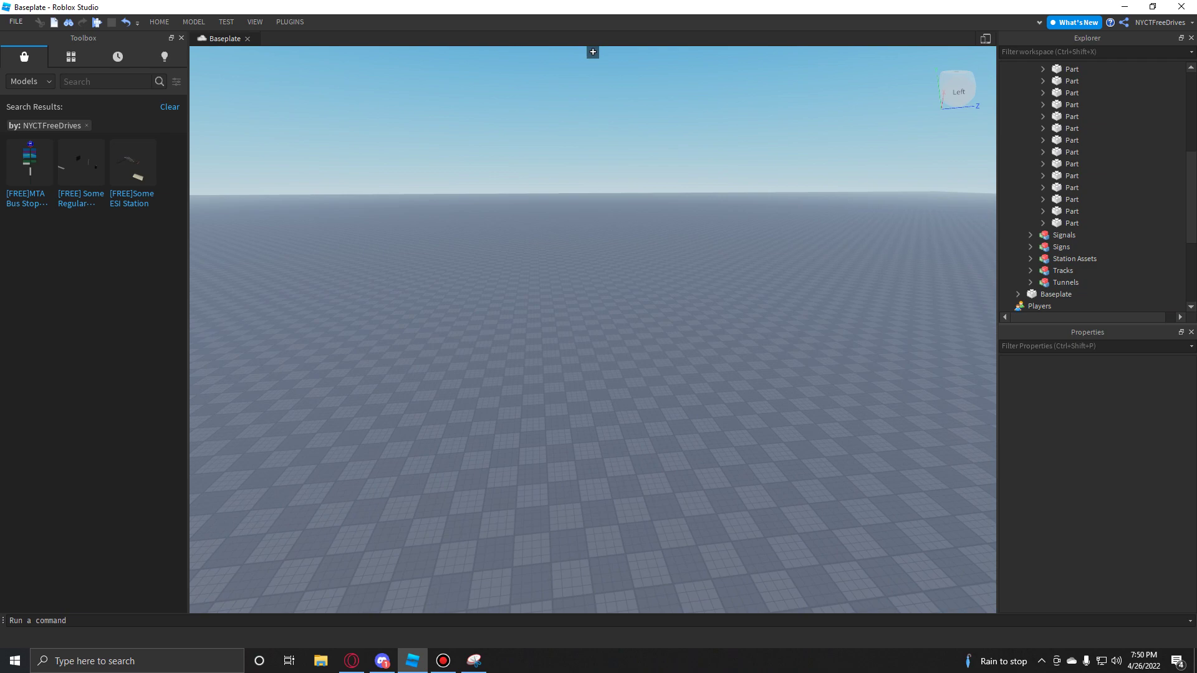
{"action": "left_click_drag", "start_coordinate": [188, 323], "coordinate": [173, 323]}
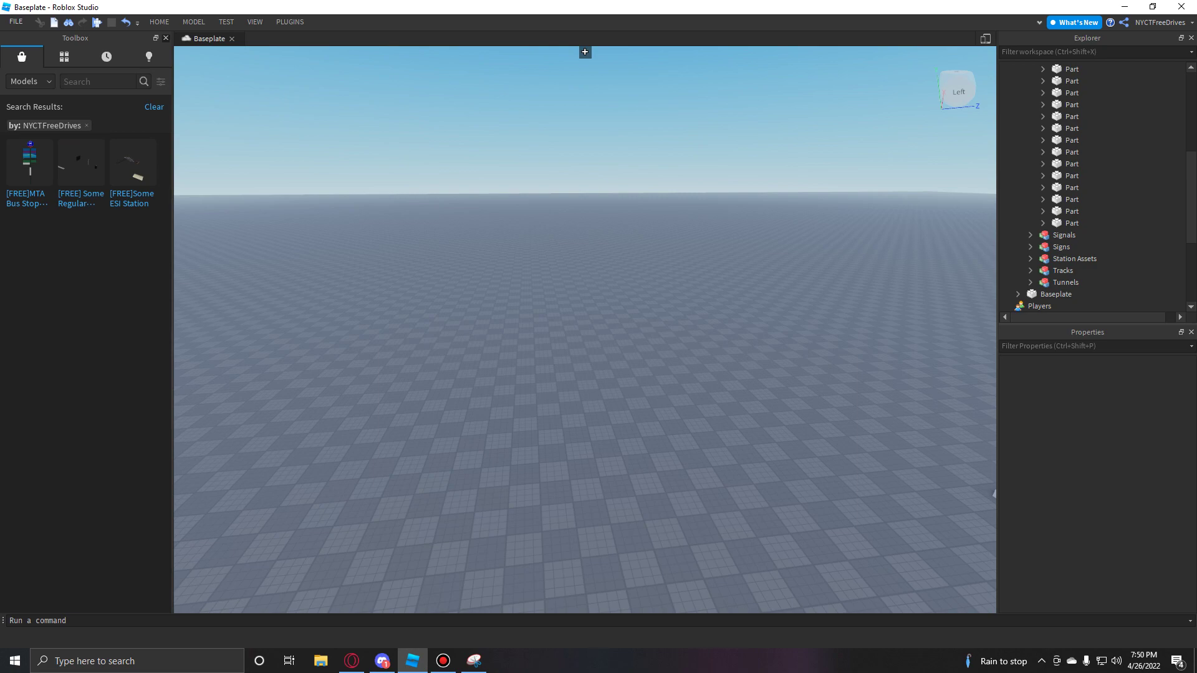
{"action": "left_click", "coordinate": [165, 38]}
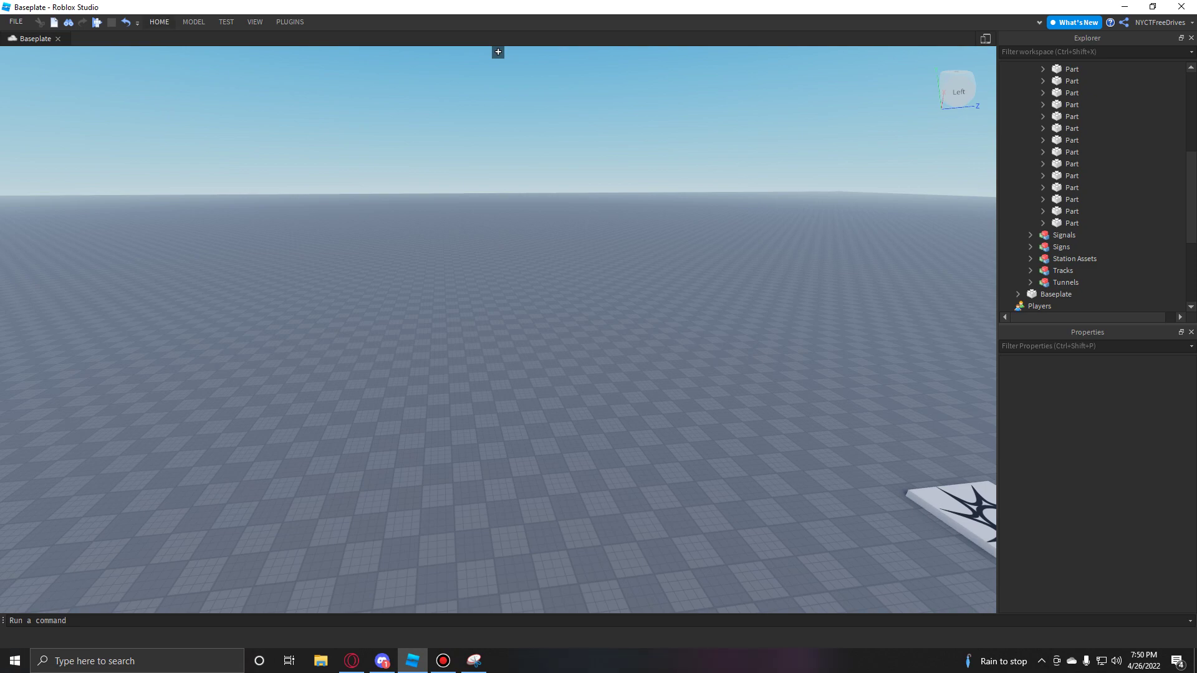
{"action": "left_click", "coordinate": [159, 21]}
{"action": "left_click", "coordinate": [317, 60]}
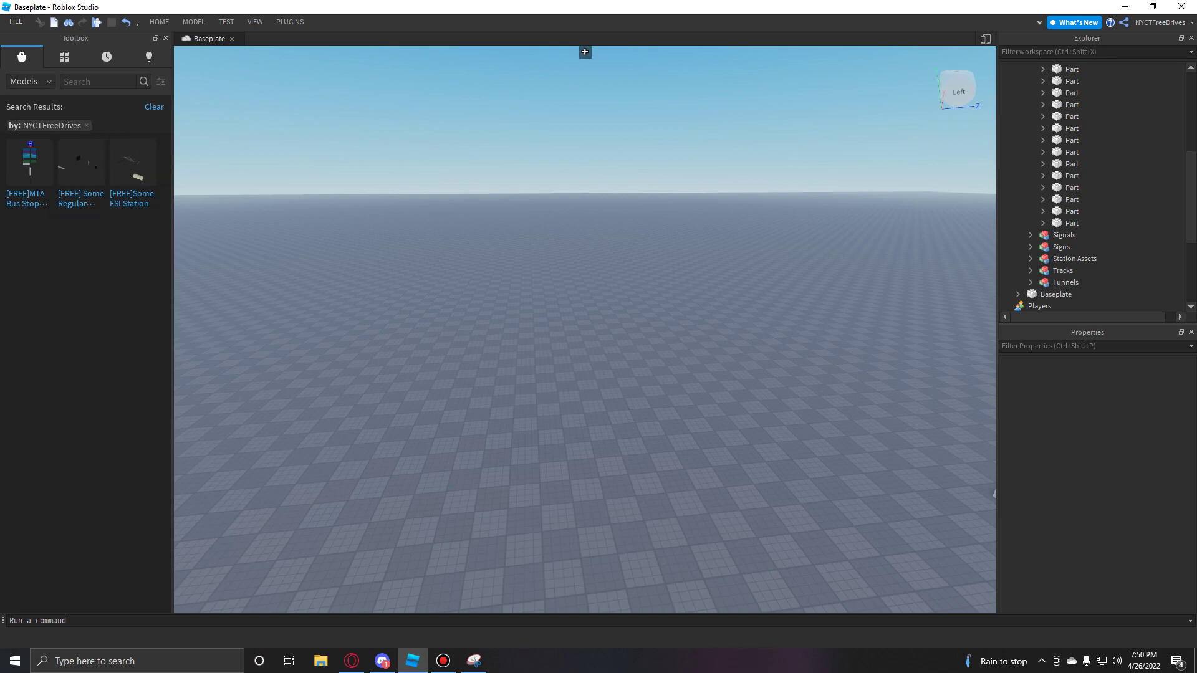
Insert the R188 train from the Toolbox's My Models inventory, look it over and delete it from the workspace
{"action": "left_click", "coordinate": [64, 56]}
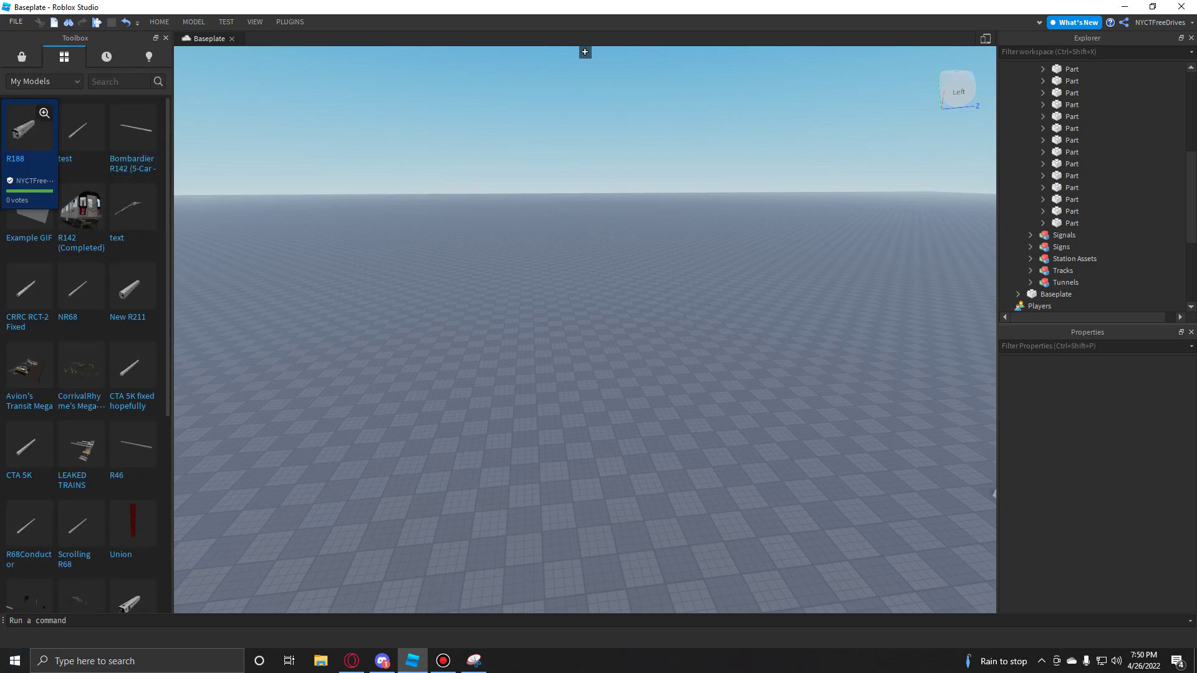
{"action": "right_click_drag", "start_coordinate": [710, 339], "coordinate": [624, 369]}
{"action": "scroll", "coordinate": [585, 330], "scroll_direction": "down", "scroll_amount": 3}
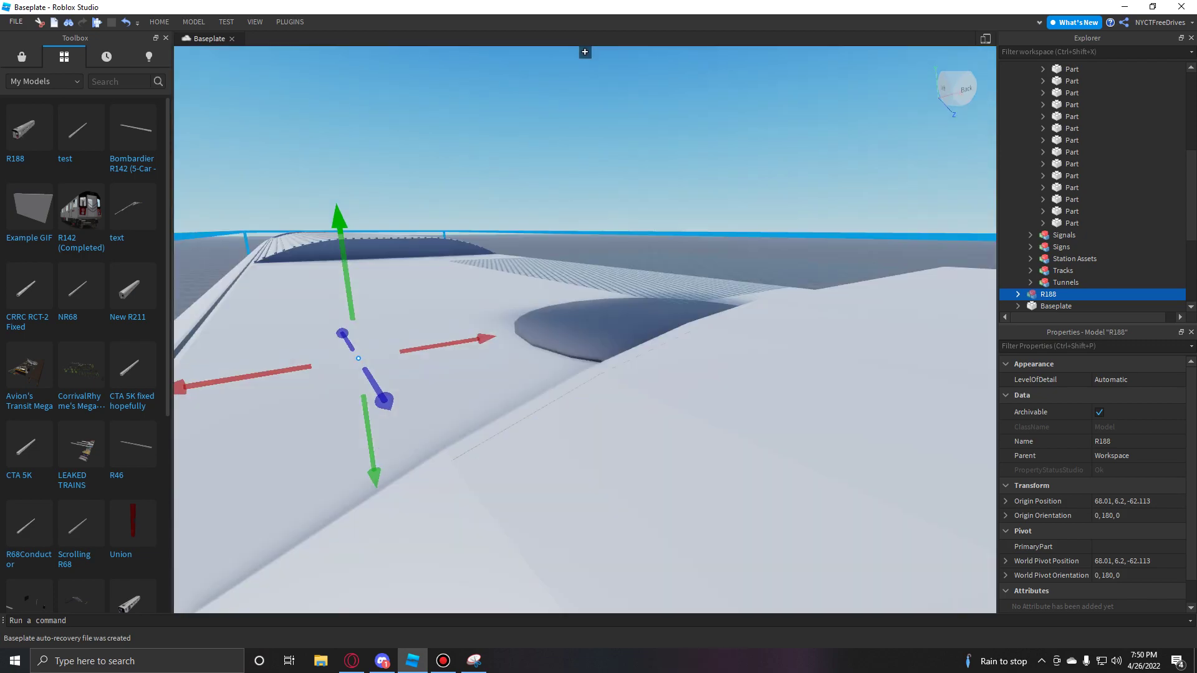
{"action": "scroll", "coordinate": [585, 329], "scroll_direction": "down", "scroll_amount": 3}
{"action": "scroll", "coordinate": [359, 561], "scroll_direction": "up", "scroll_amount": 1}
{"action": "key", "text": "Delete"}
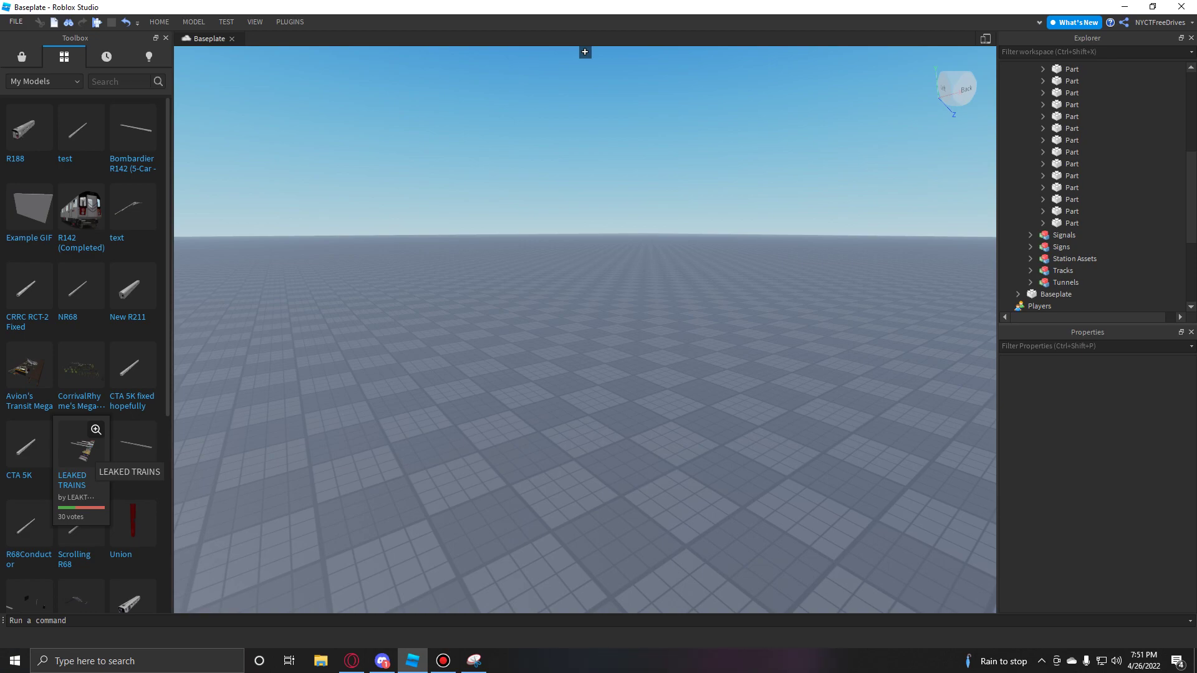
Look through My Models, Recent Models and the Group Models creations in the Toolbox, and close the Toolbox
{"action": "scroll", "coordinate": [81, 449], "scroll_direction": "down", "scroll_amount": 3}
{"action": "scroll", "coordinate": [81, 449], "scroll_direction": "up", "scroll_amount": 3}
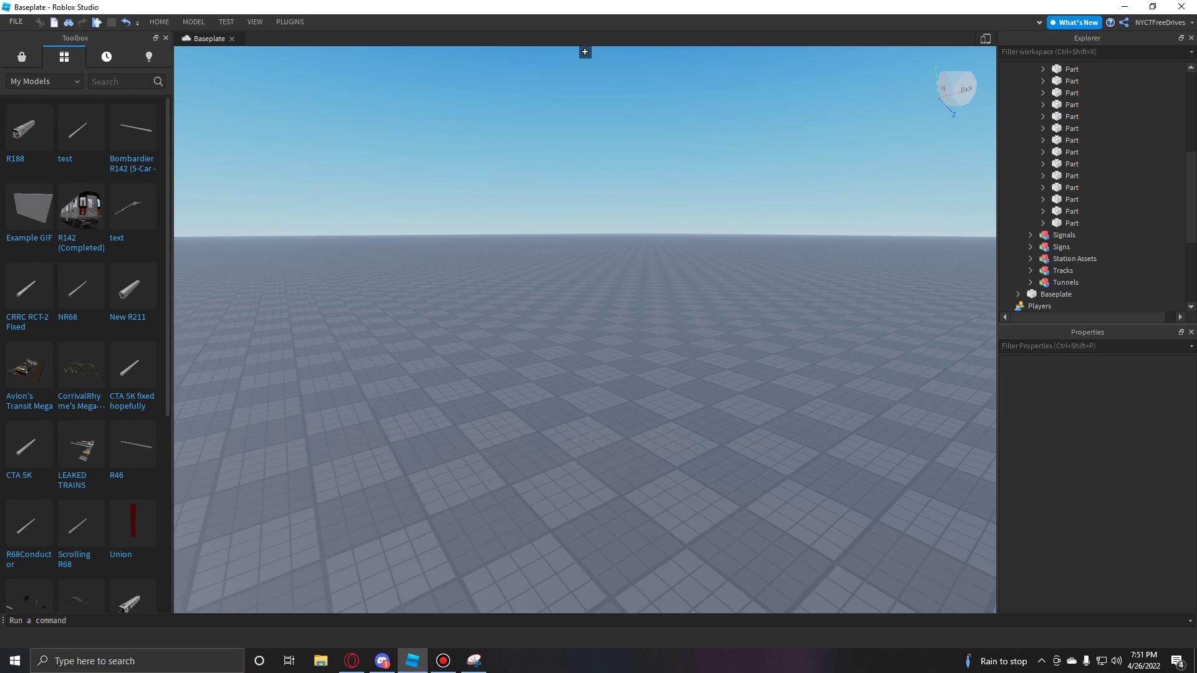
{"action": "left_click", "coordinate": [107, 57]}
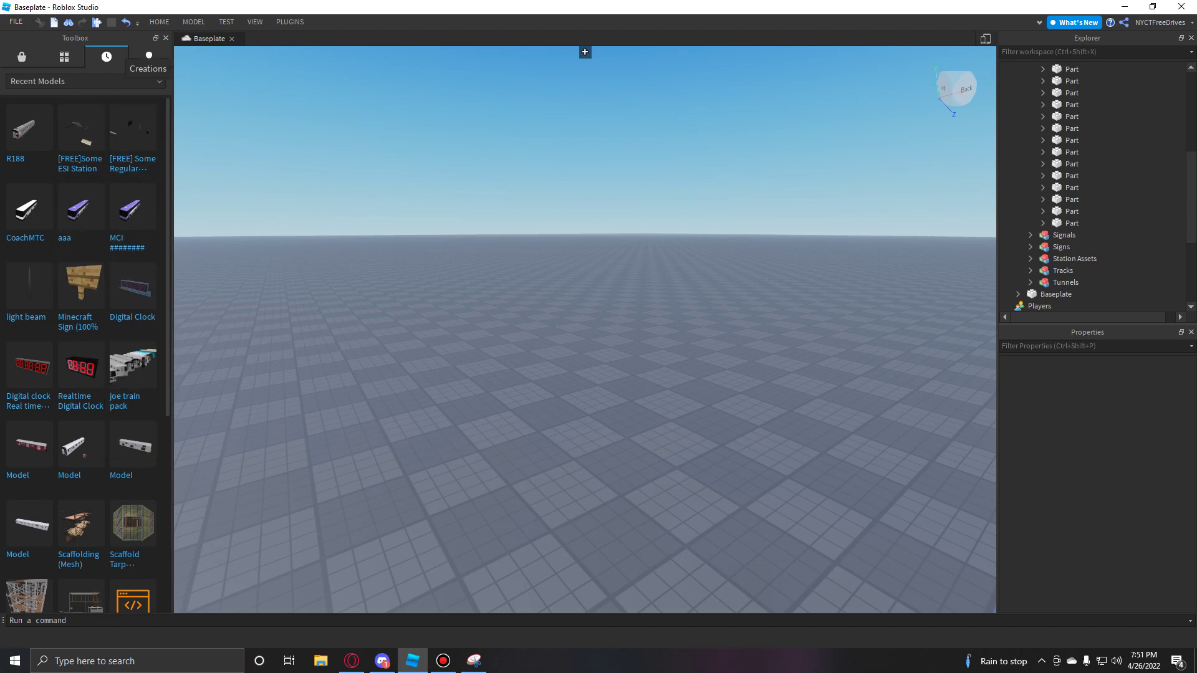
{"action": "left_click", "coordinate": [149, 56]}
{"action": "left_click", "coordinate": [84, 81]}
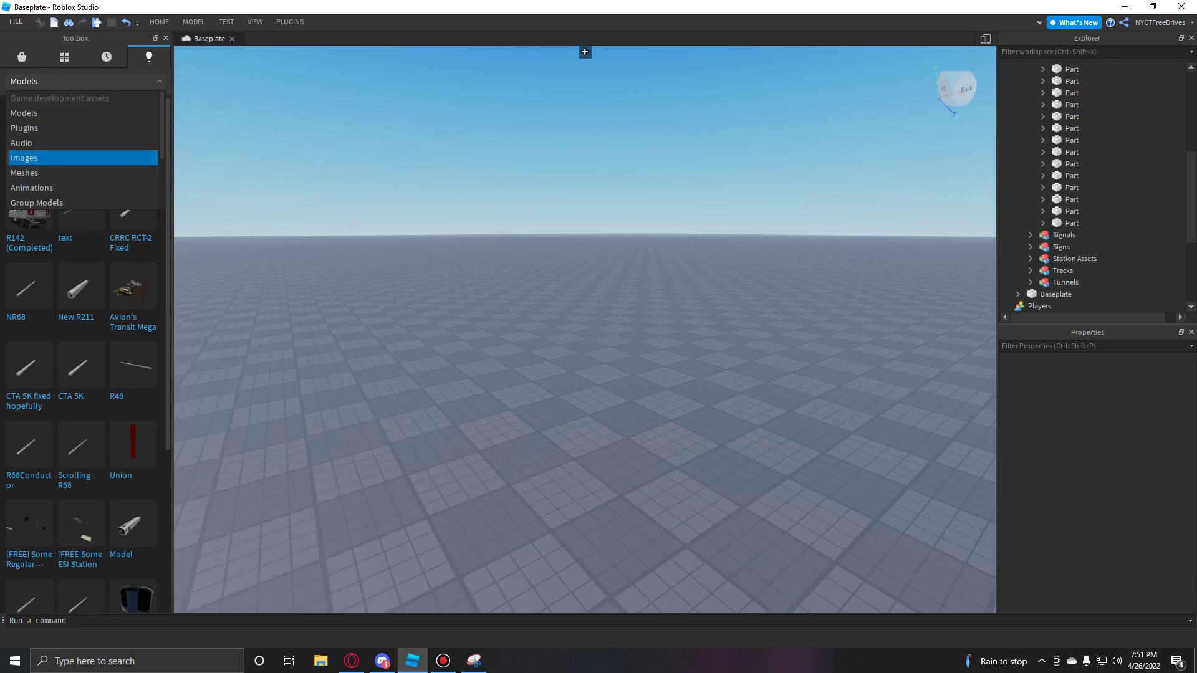
{"action": "scroll", "coordinate": [81, 128], "scroll_direction": "down", "scroll_amount": 2}
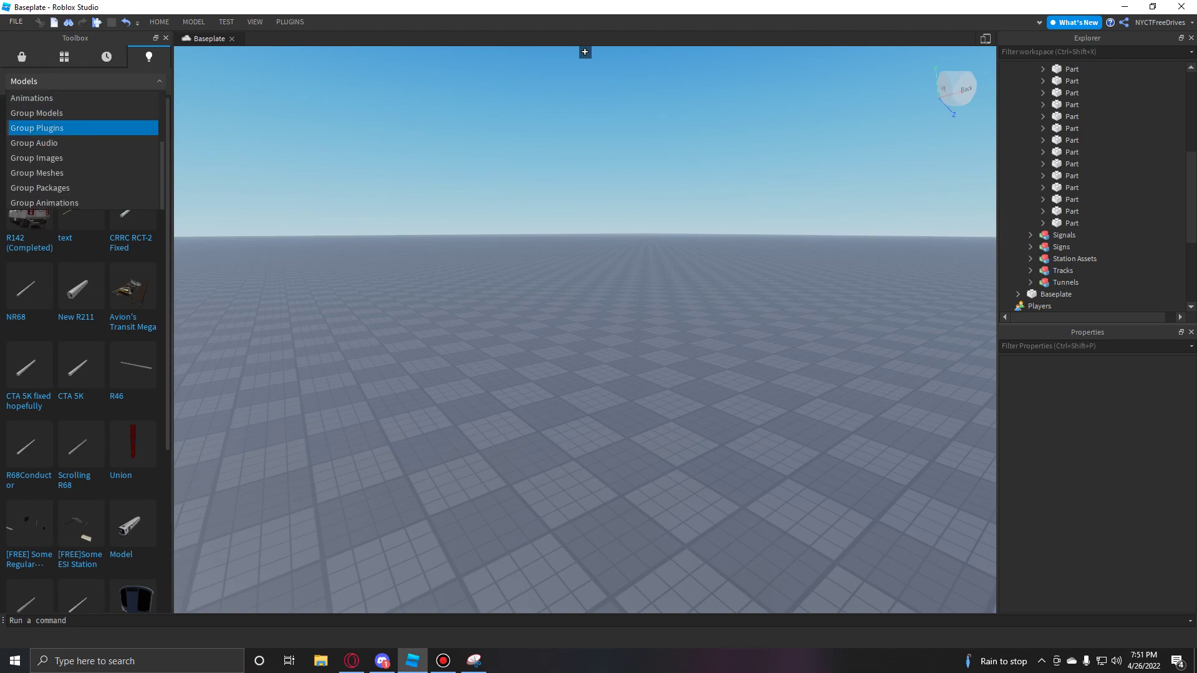
{"action": "left_click", "coordinate": [37, 113]}
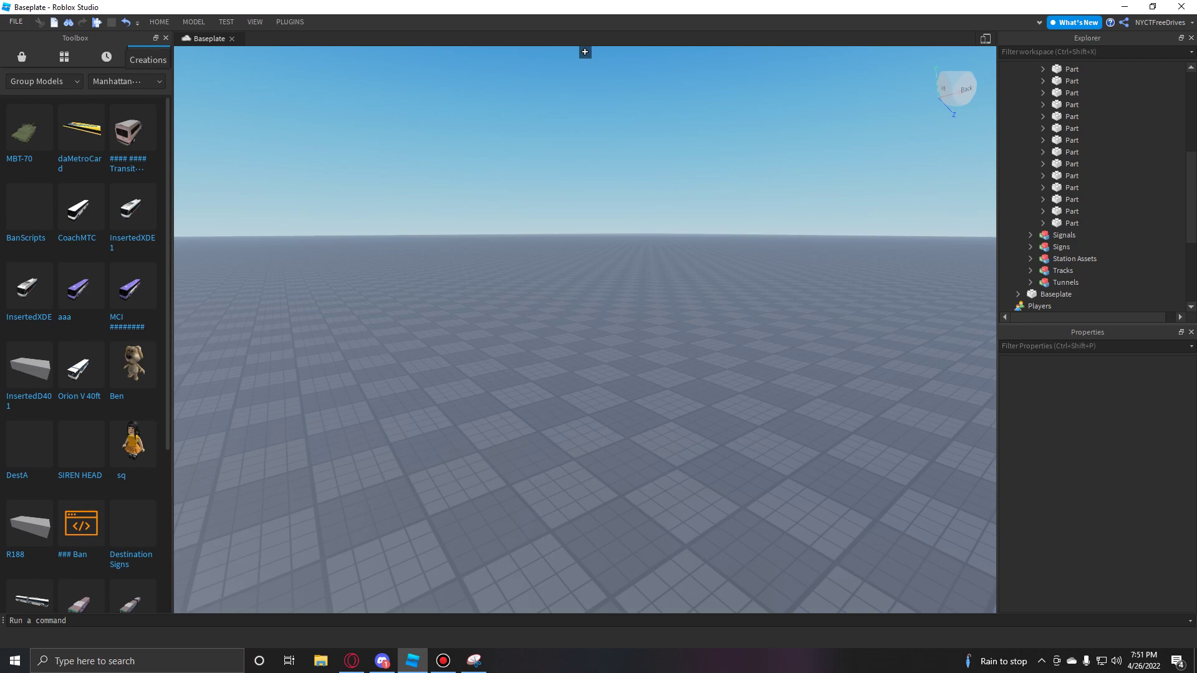
{"action": "left_click", "coordinate": [165, 38]}
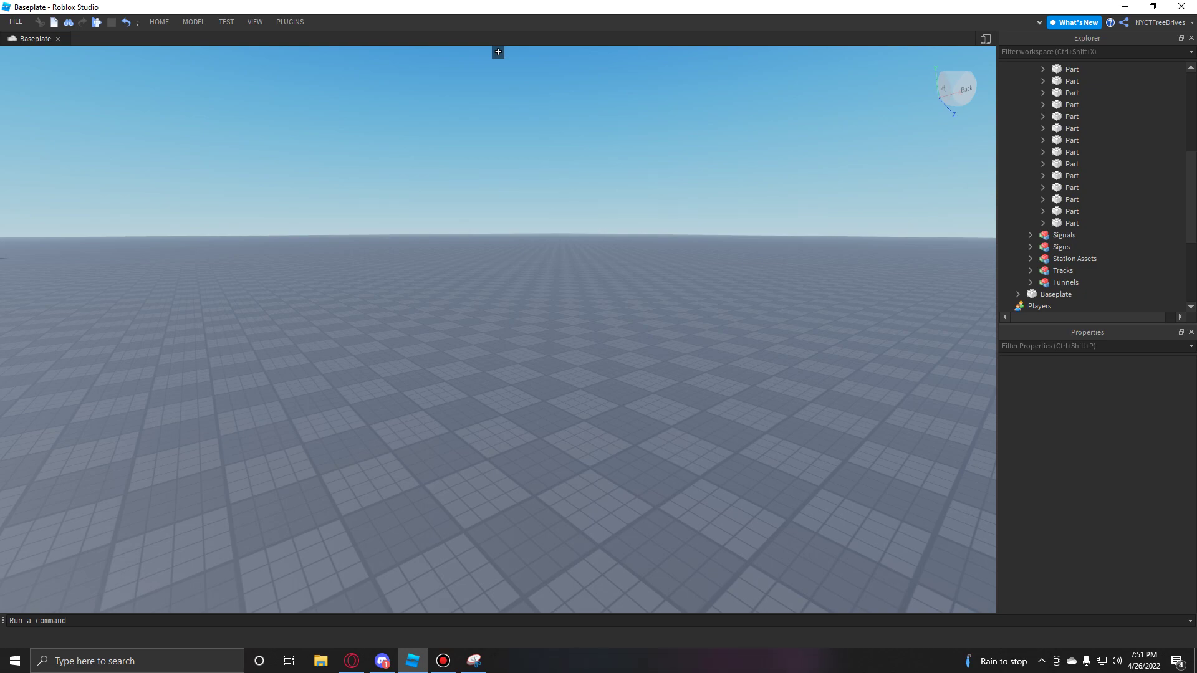
Insert a default block, a sphere, a wedge and a cylinder part into the workspace
{"action": "left_click", "coordinate": [159, 22]}
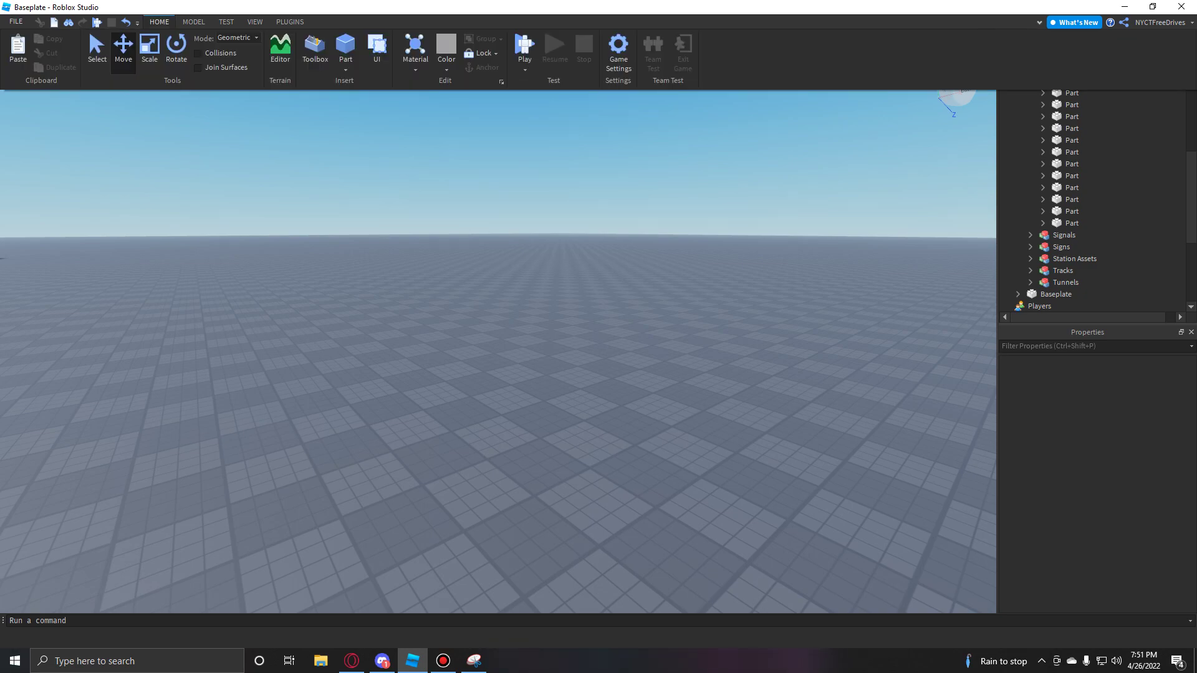
{"action": "left_click", "coordinate": [346, 69]}
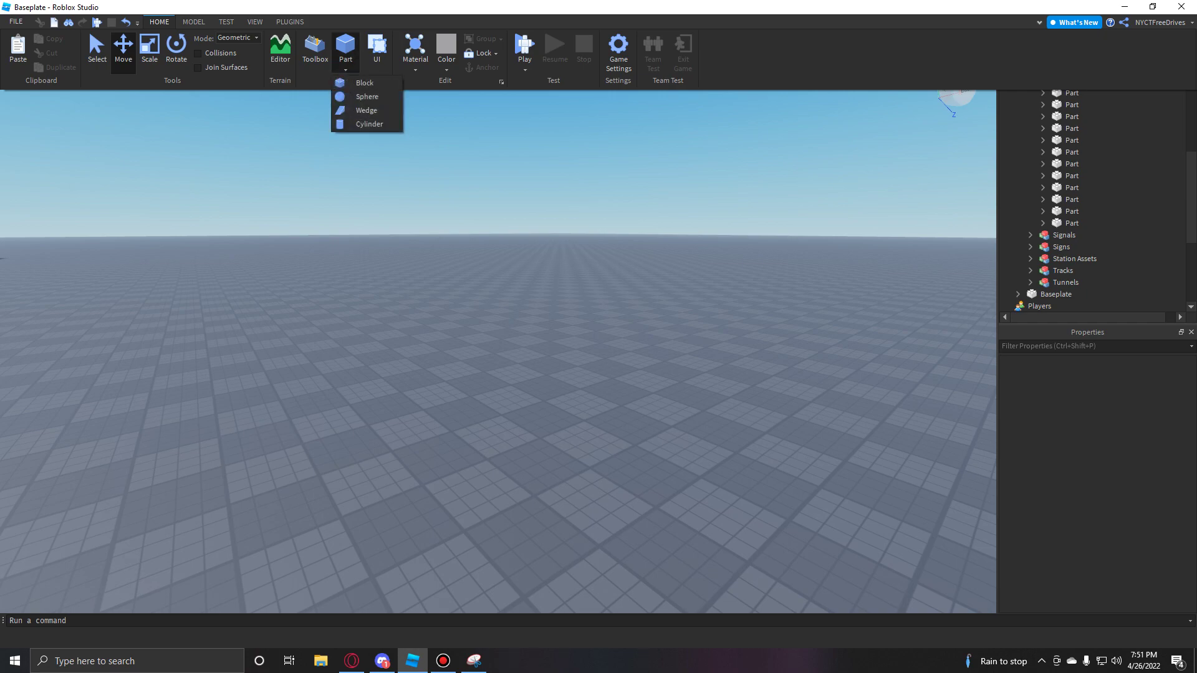
{"action": "key", "text": "Escape"}
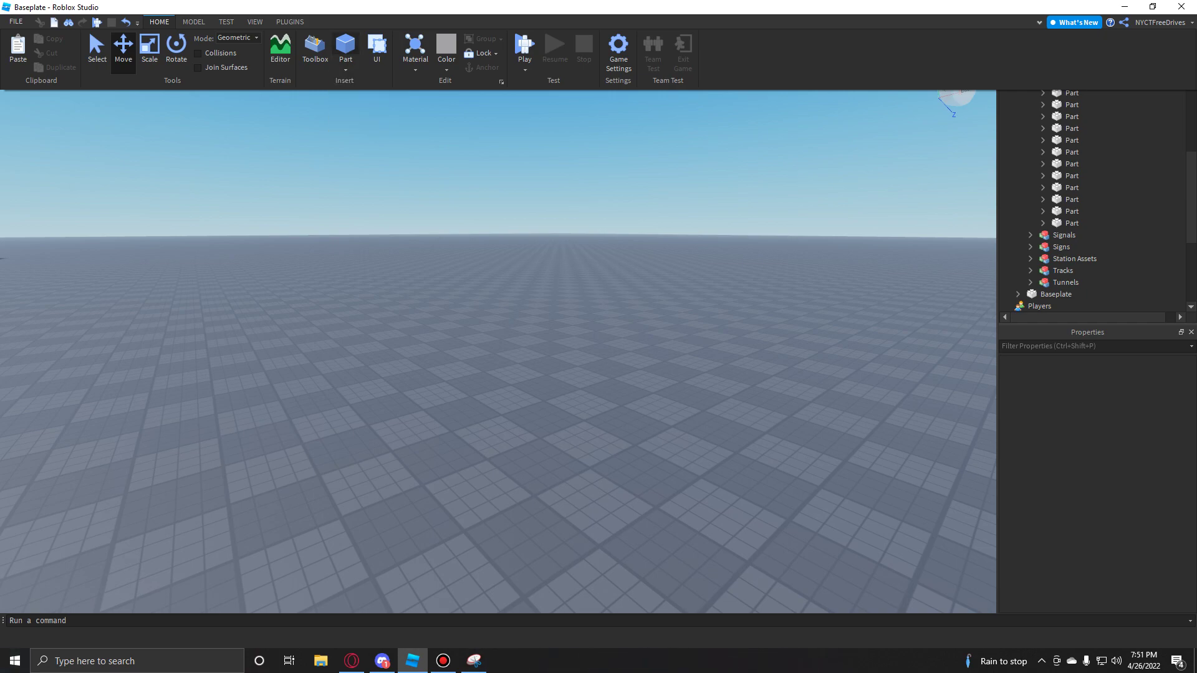
{"action": "left_click", "coordinate": [345, 49]}
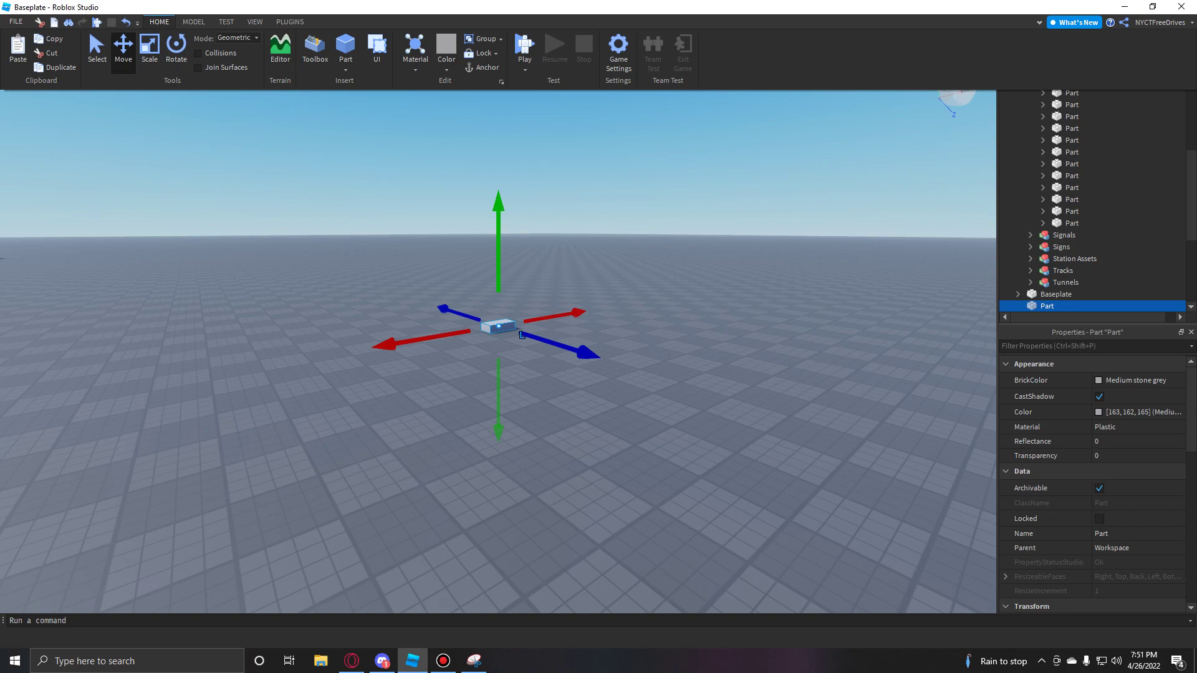
{"action": "left_click", "coordinate": [345, 69]}
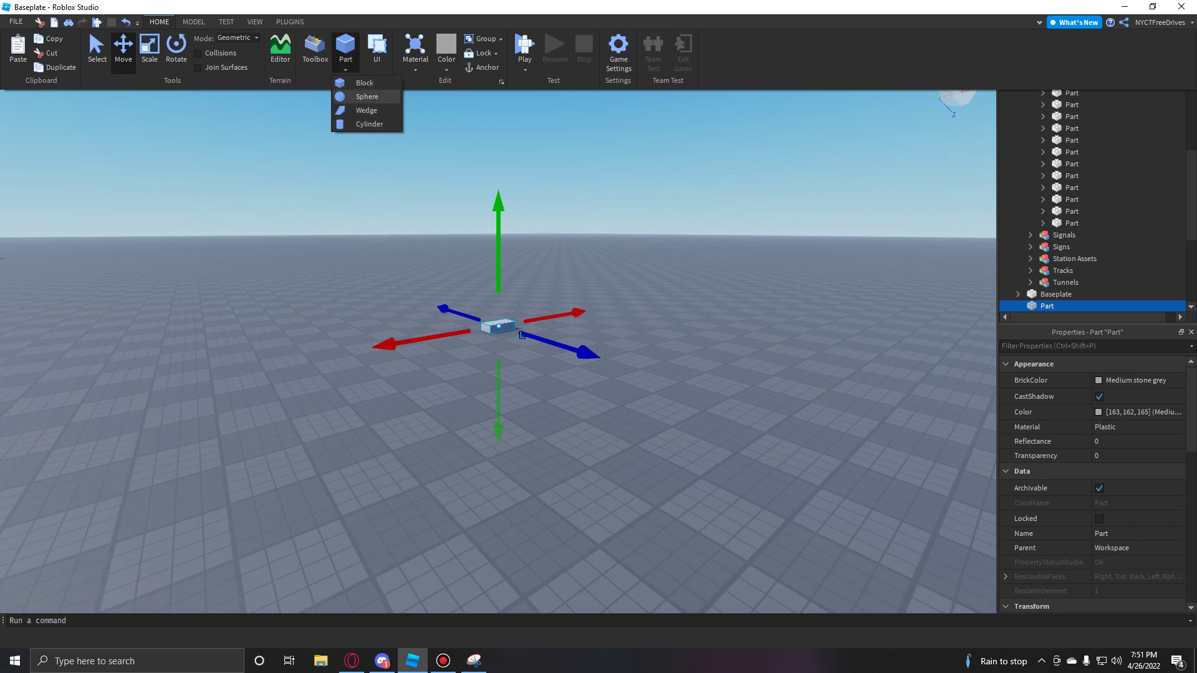
{"action": "left_click", "coordinate": [368, 97]}
{"action": "left_click", "coordinate": [346, 69]}
{"action": "left_click", "coordinate": [367, 110]}
{"action": "left_click", "coordinate": [345, 69]}
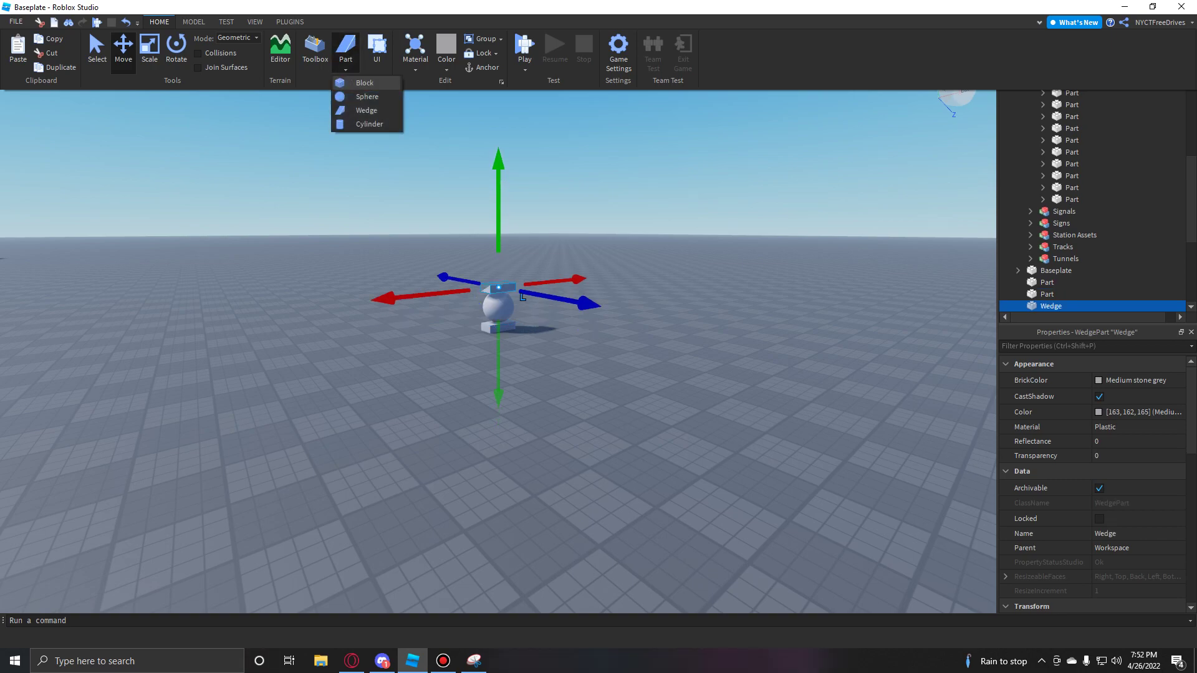
{"action": "left_click", "coordinate": [370, 124]}
{"action": "left_click", "coordinate": [369, 124]}
Examine the stacked block, sphere, wedge and cylinder up close and delete all four parts
{"action": "left_click_drag", "start_coordinate": [661, 237], "coordinate": [359, 429]}
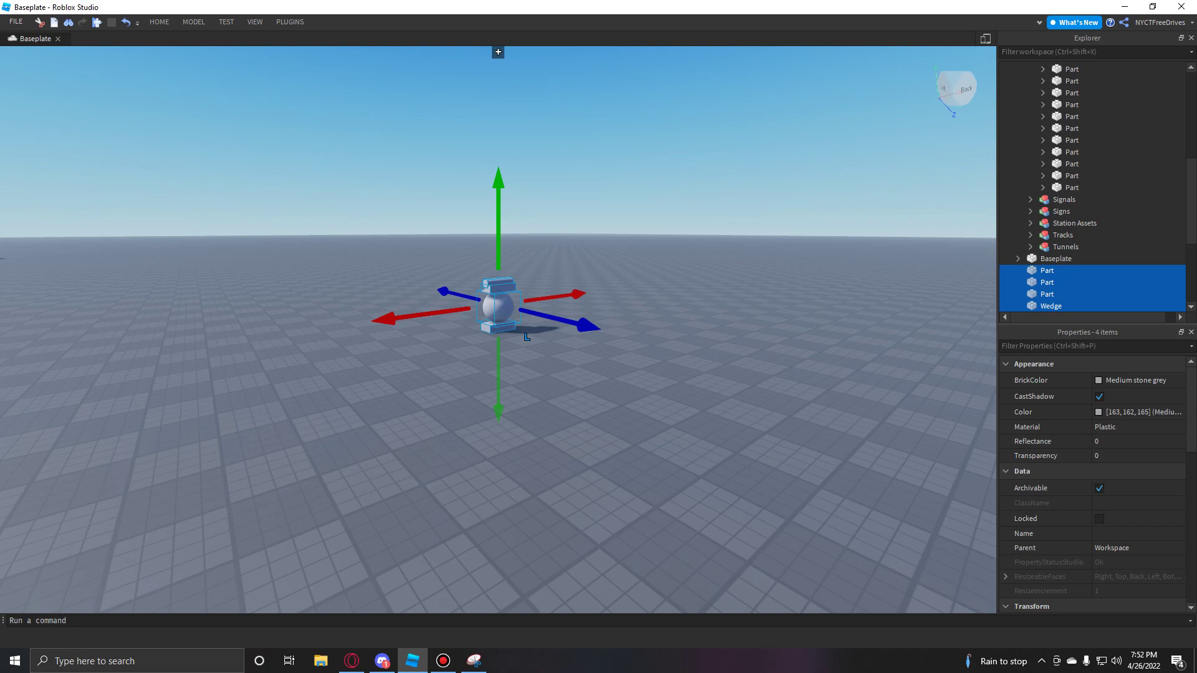
{"action": "left_click", "coordinate": [527, 337]}
{"action": "scroll", "coordinate": [527, 349], "scroll_direction": "up", "scroll_amount": 5}
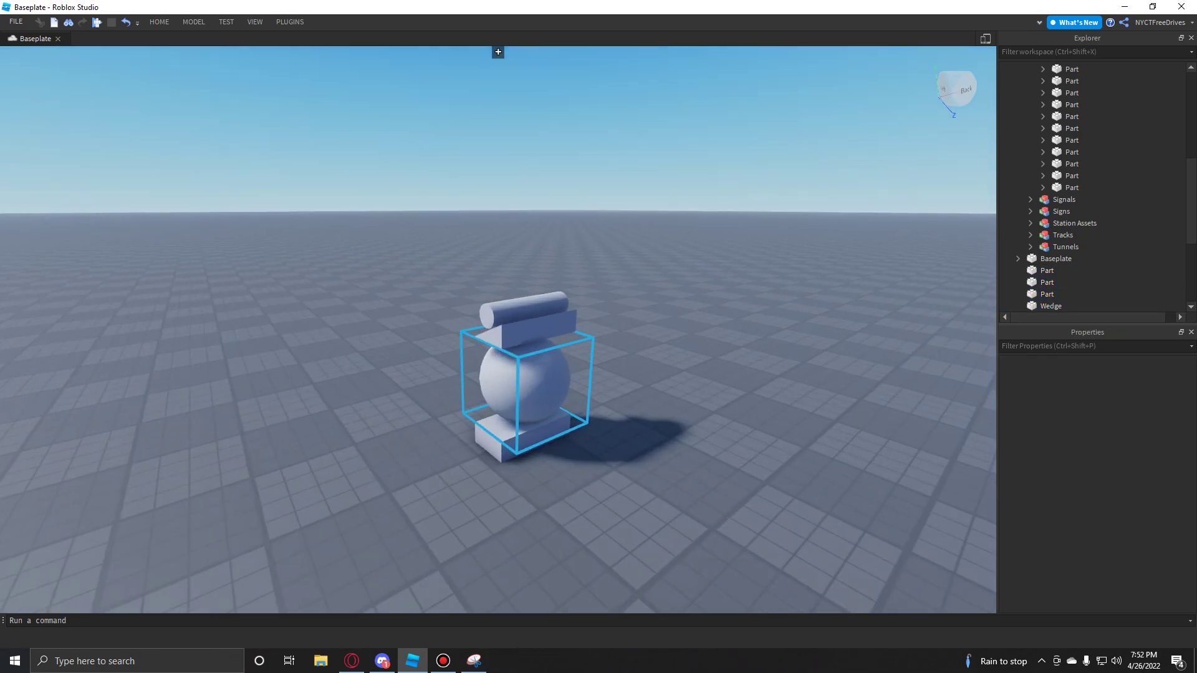
{"action": "scroll", "coordinate": [527, 350], "scroll_direction": "up", "scroll_amount": 3}
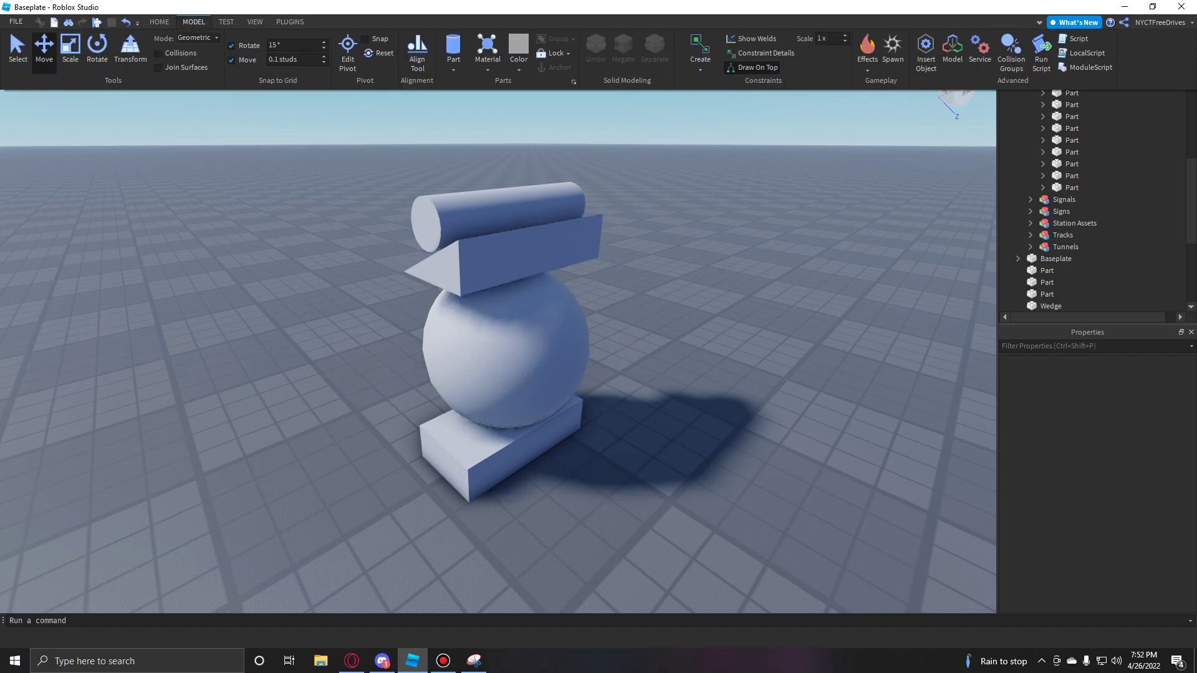
{"action": "left_click_drag", "start_coordinate": [636, 431], "coordinate": [328, 94]}
{"action": "key", "text": "Delete"}
{"action": "mouse_move", "coordinate": [328, 94]}
{"action": "right_mouse_down"}
{"action": "mouse_move", "coordinate": [328, 249]}
{"action": "mouse_move", "coordinate": [328, 94]}
{"action": "right_mouse_up"}
{"action": "scroll", "coordinate": [1087, 245], "scroll_direction": "up", "scroll_amount": 7}
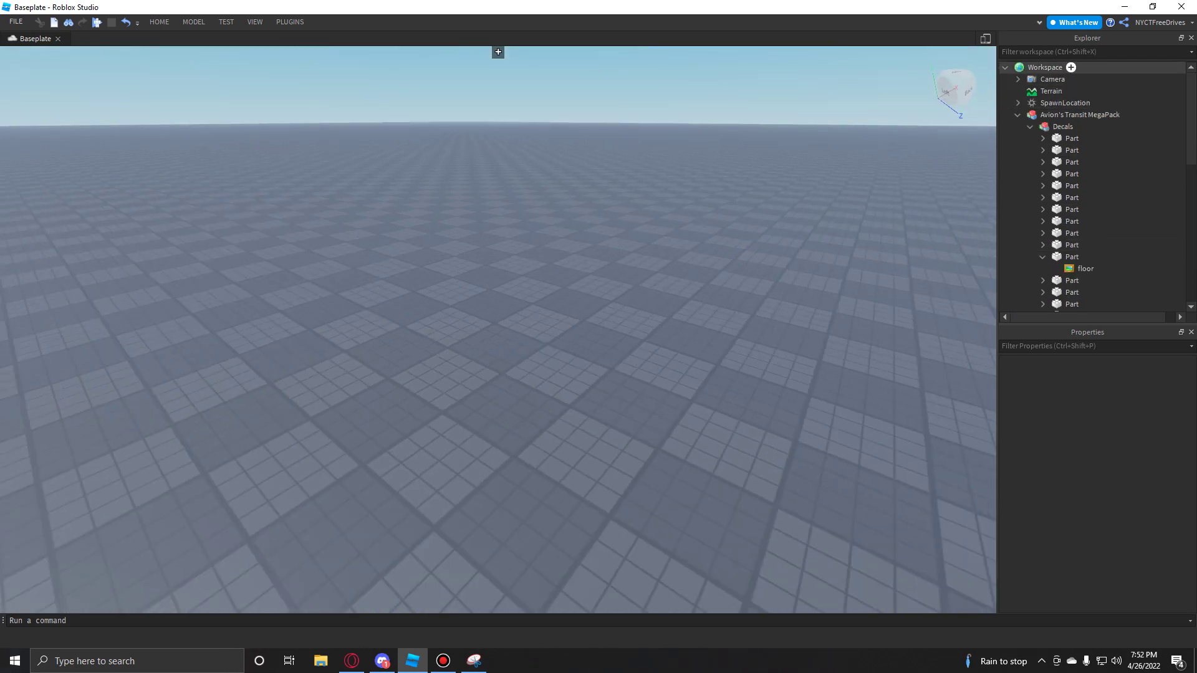
Browse the objects that can be inserted into the Workspace and add a Part
{"action": "left_click", "coordinate": [1071, 67]}
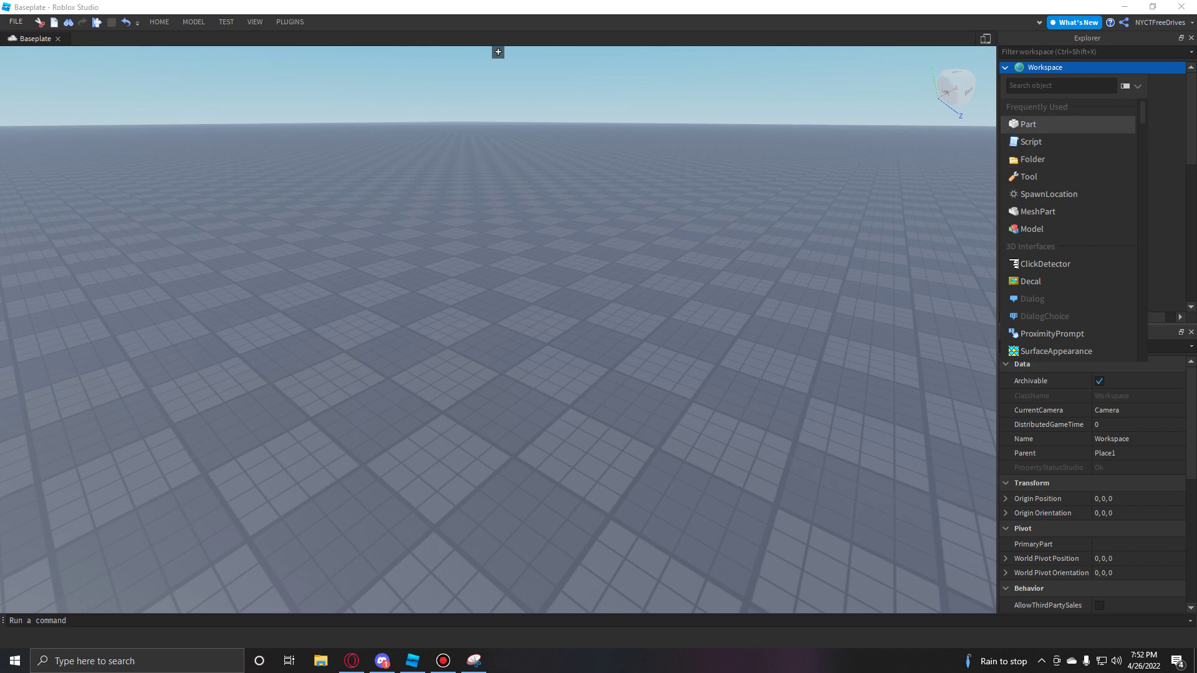
{"action": "scroll", "coordinate": [1060, 142], "scroll_direction": "down", "scroll_amount": 3}
{"action": "scroll", "coordinate": [1060, 141], "scroll_direction": "down", "scroll_amount": 7}
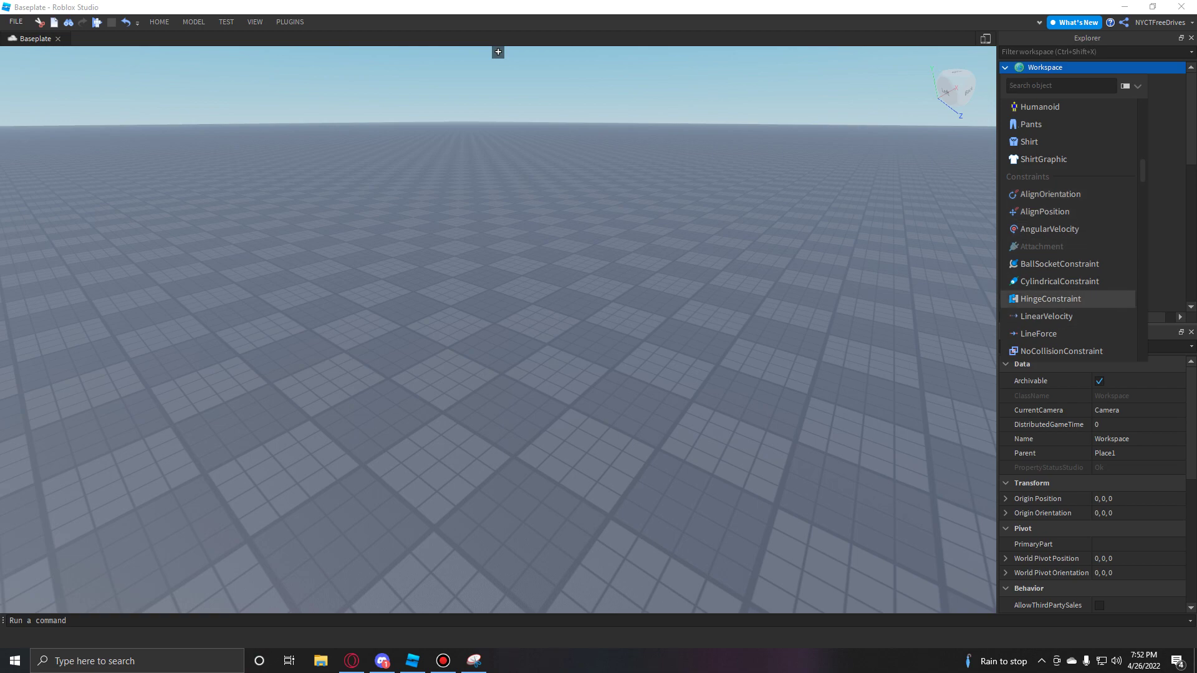
{"action": "scroll", "coordinate": [1060, 229], "scroll_direction": "up", "scroll_amount": 6}
{"action": "scroll", "coordinate": [1060, 229], "scroll_direction": "up", "scroll_amount": 5}
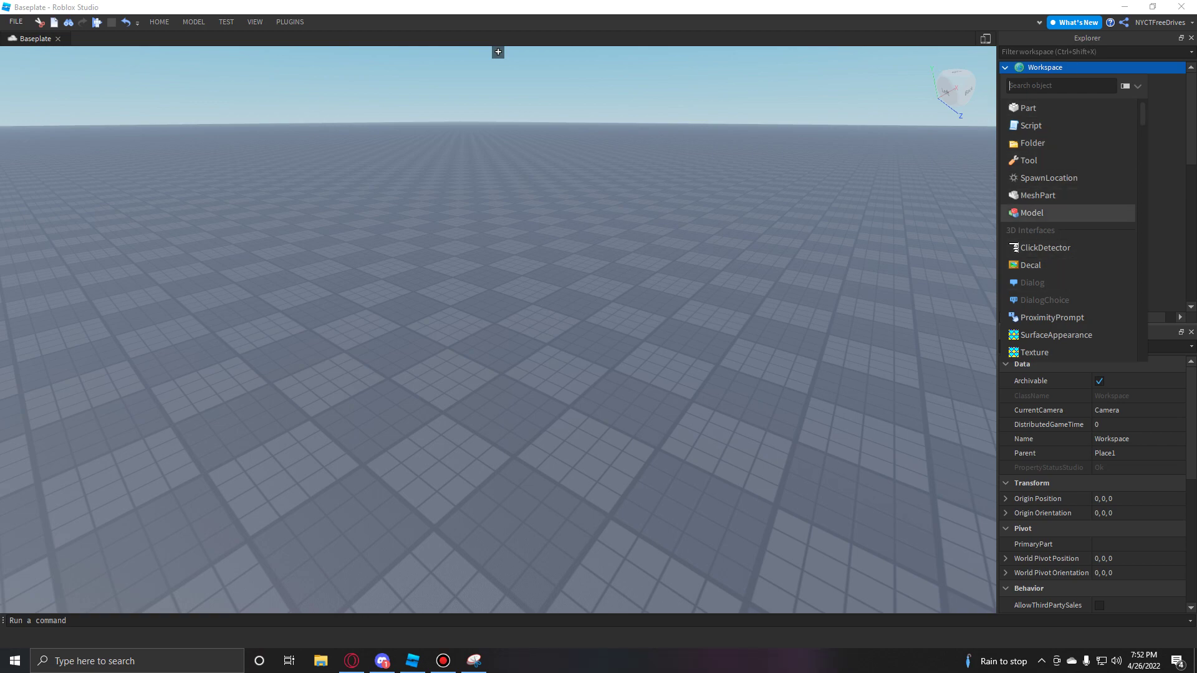
{"action": "left_click", "coordinate": [1029, 108]}
Collapse Avion's Transit MegaPack in the object tree, focus on the newly added Part and delete it
{"action": "key", "text": "f"}
{"action": "right_click_drag", "start_coordinate": [812, 362], "coordinate": [873, 384]}
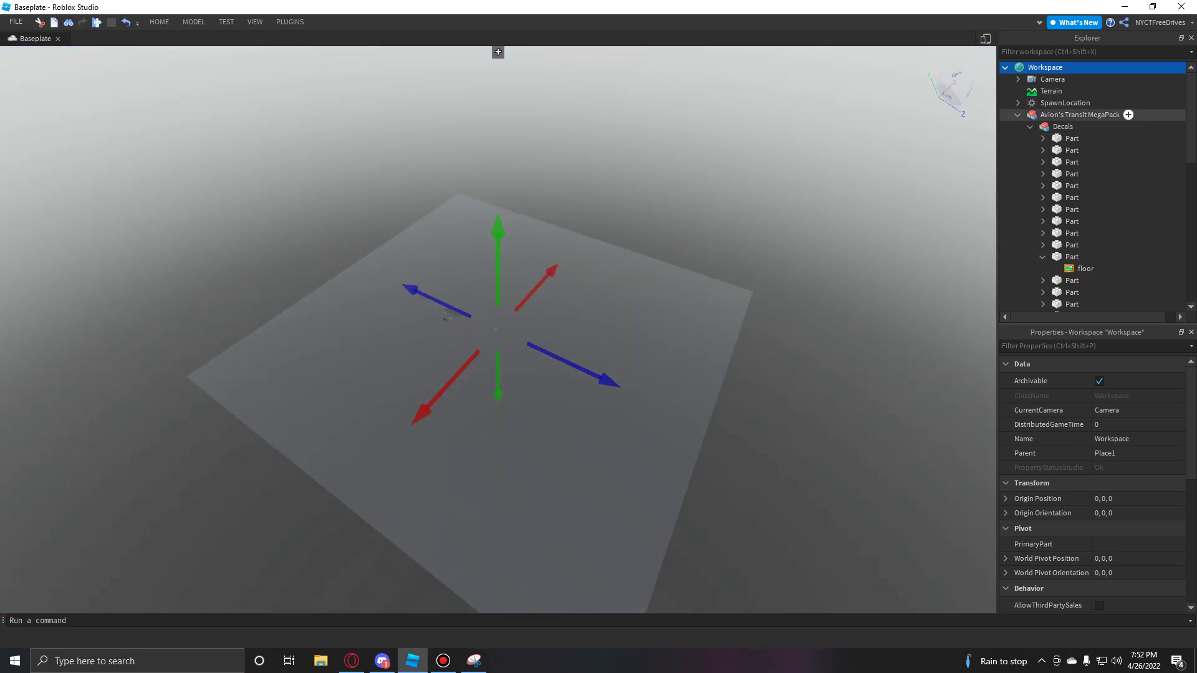
{"action": "left_click", "coordinate": [1018, 115]}
{"action": "left_click", "coordinate": [1048, 139]}
{"action": "key", "text": "f"}
{"action": "left_click", "coordinate": [811, 249]}
{"action": "right_click_drag", "start_coordinate": [811, 249], "coordinate": [755, 193]}
{"action": "scroll", "coordinate": [755, 193], "scroll_direction": "down", "scroll_amount": 5}
{"action": "left_click", "coordinate": [1047, 138]}
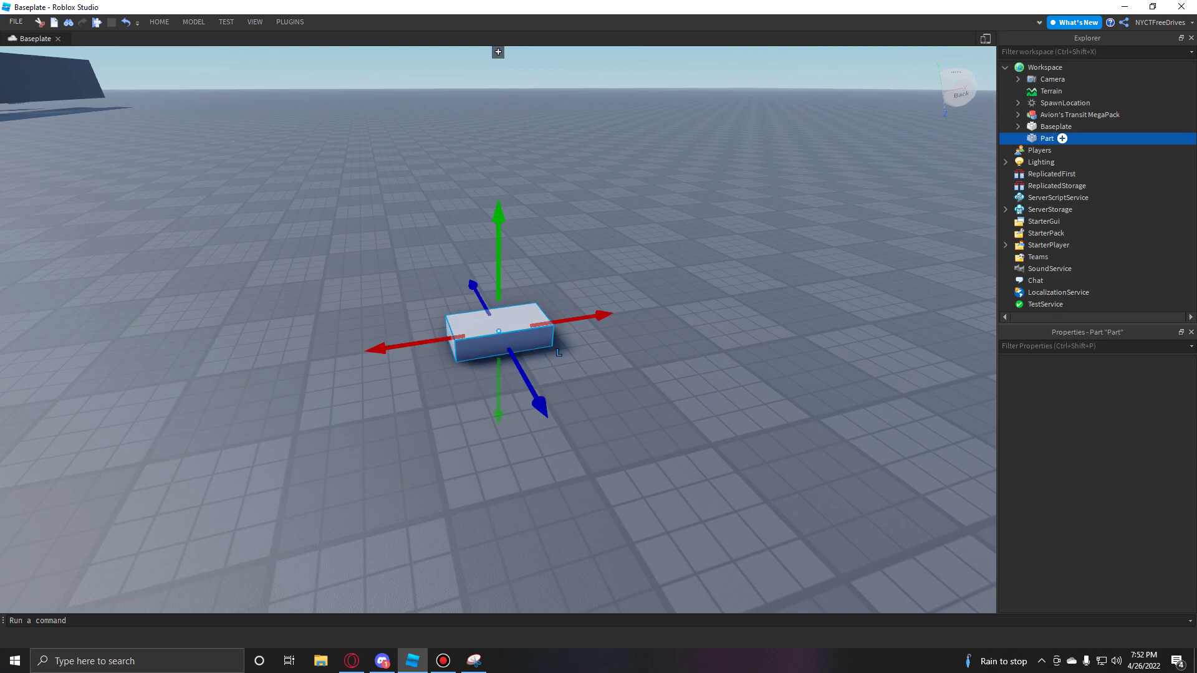
{"action": "key", "text": "Delete"}
Search the Workspace's insertable objects for "wed" and add a CornerWedgePart
{"action": "left_click", "coordinate": [1046, 67]}
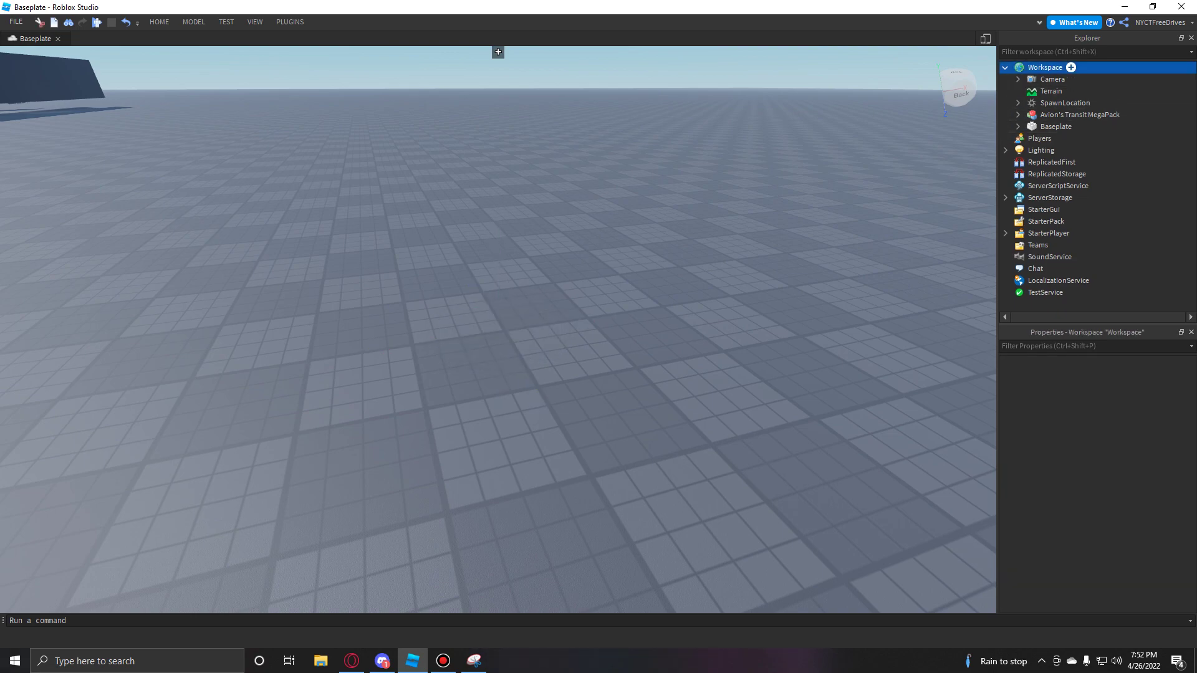
{"action": "left_click", "coordinate": [1072, 67]}
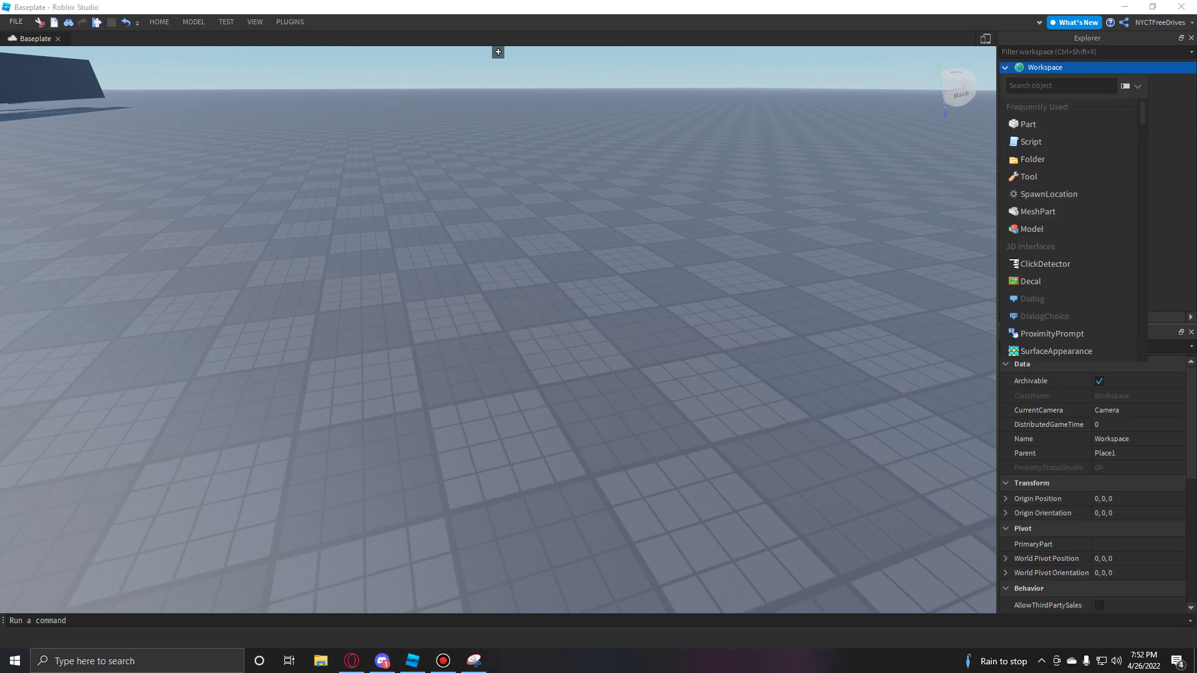
{"action": "type", "text": "wed"}
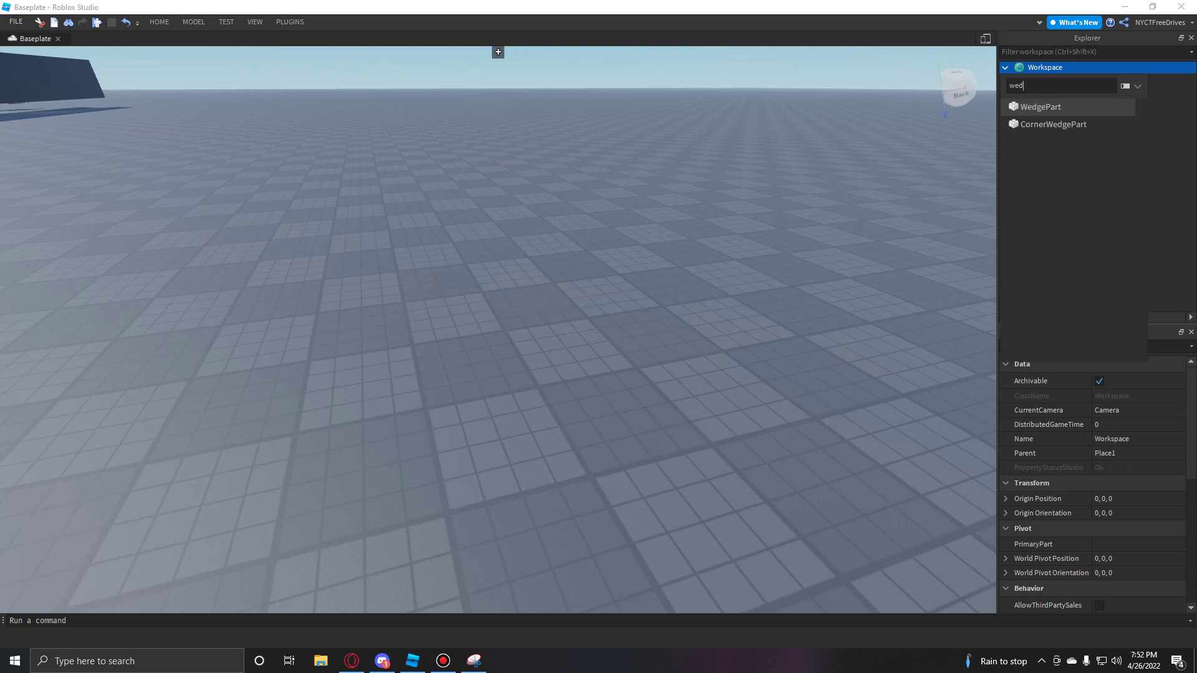
{"action": "left_click", "coordinate": [1053, 124]}
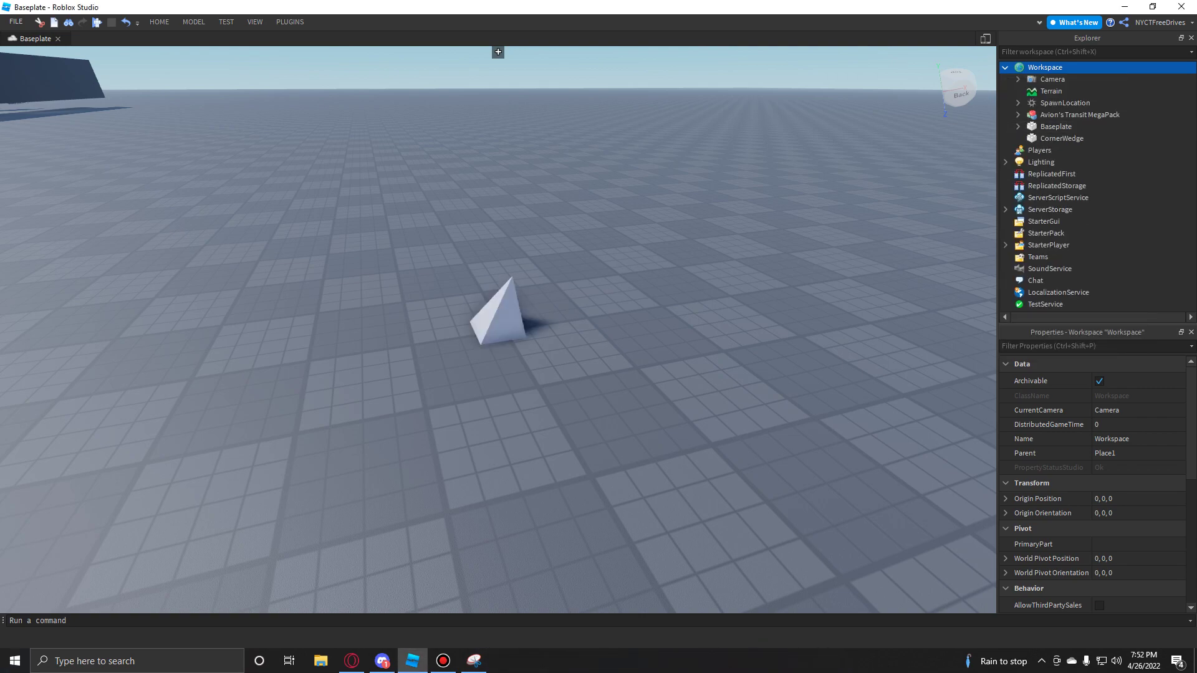
{"action": "left_click", "coordinate": [193, 22]}
{"action": "left_click", "coordinate": [226, 22]}
{"action": "left_click", "coordinate": [499, 250]}
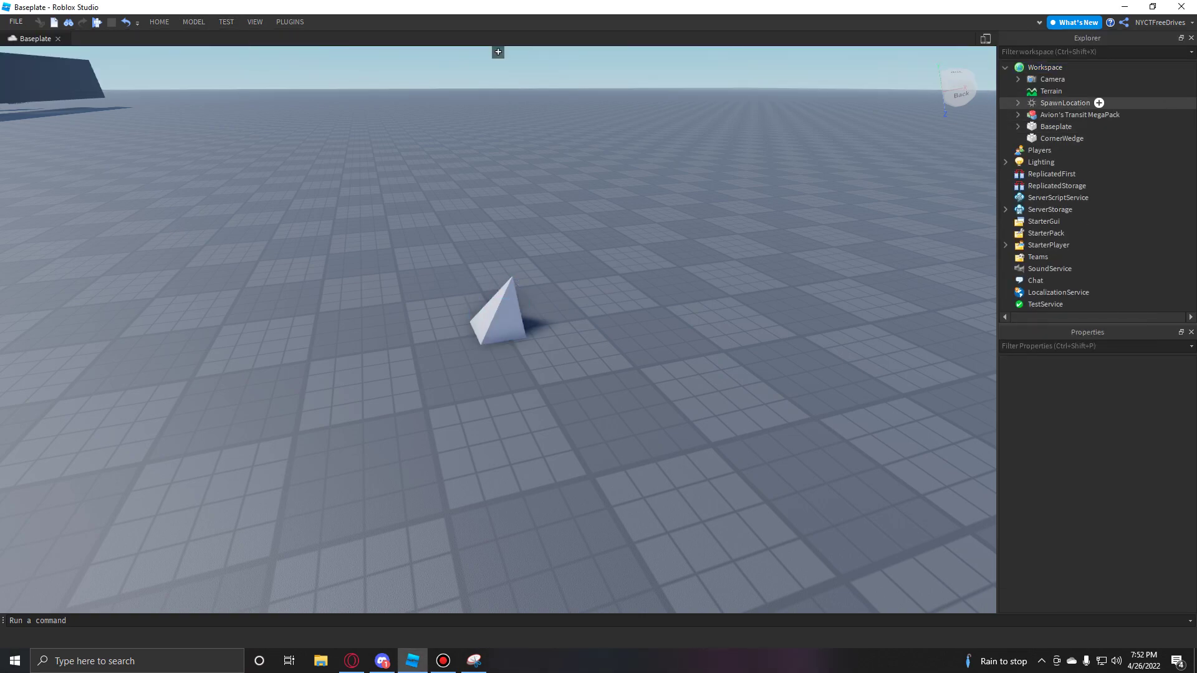
Search the insertable objects for "mesh", add a SpecialMesh to the Workspace and nest it under the CornerWedge part
{"action": "left_click", "coordinate": [1046, 67]}
{"action": "left_click", "coordinate": [1070, 68]}
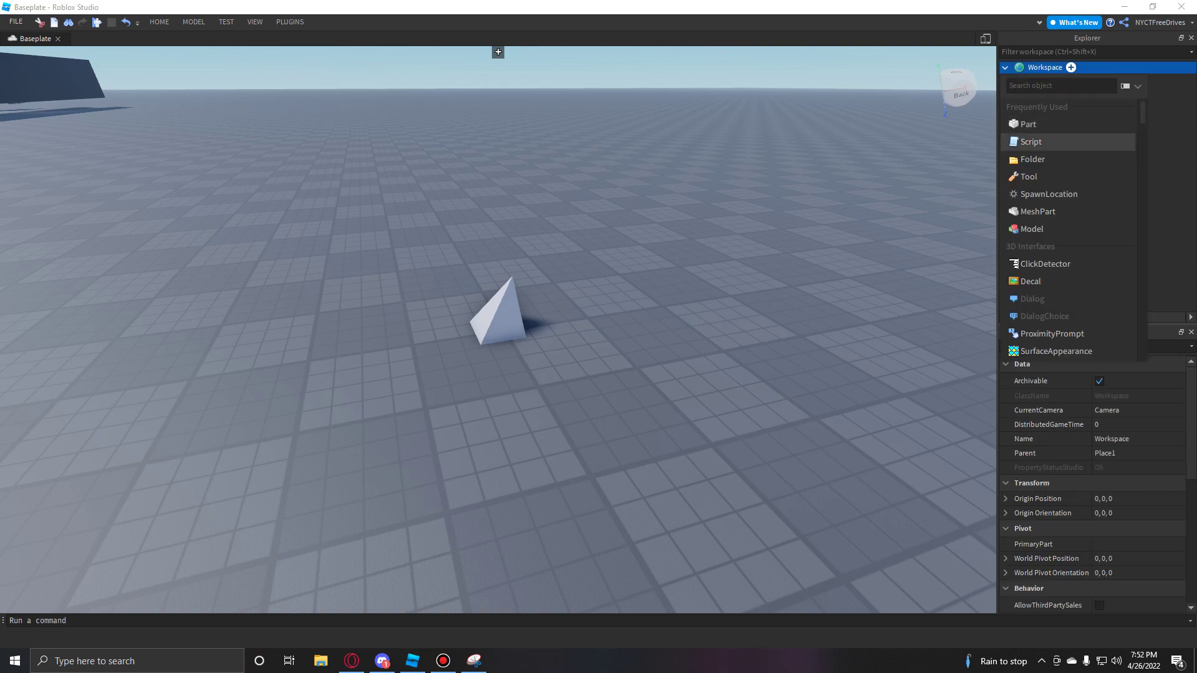
{"action": "type", "text": "mesh"}
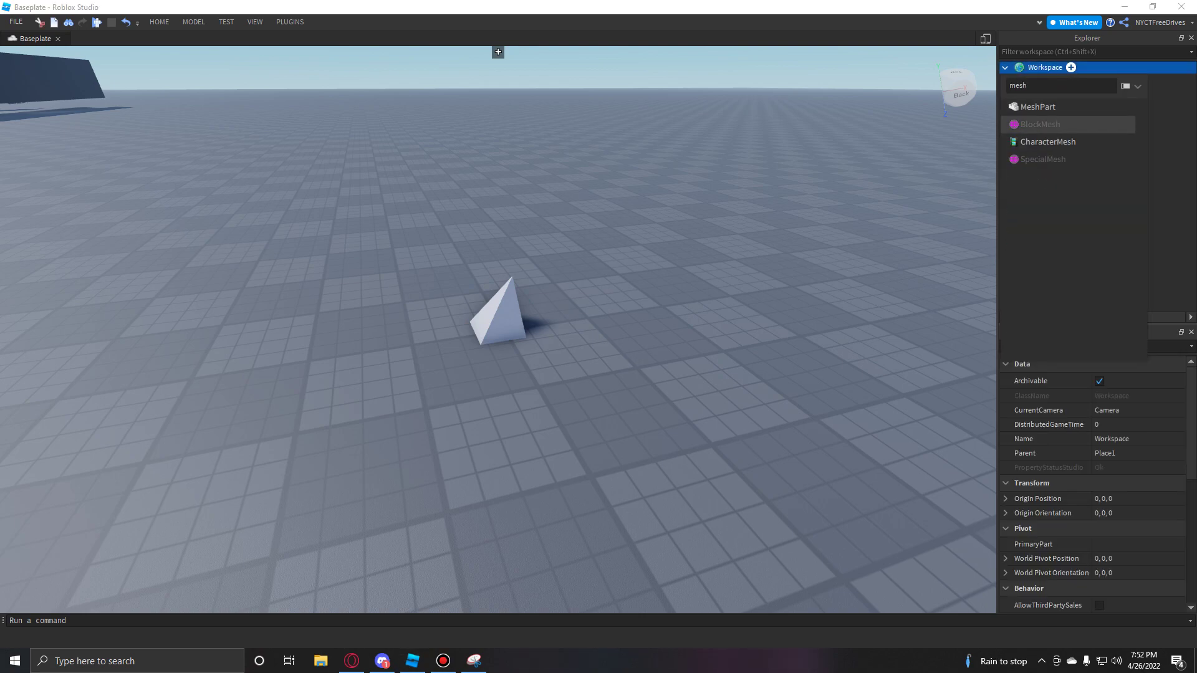
{"action": "key", "text": "Up"}
{"action": "key", "text": "Up"}
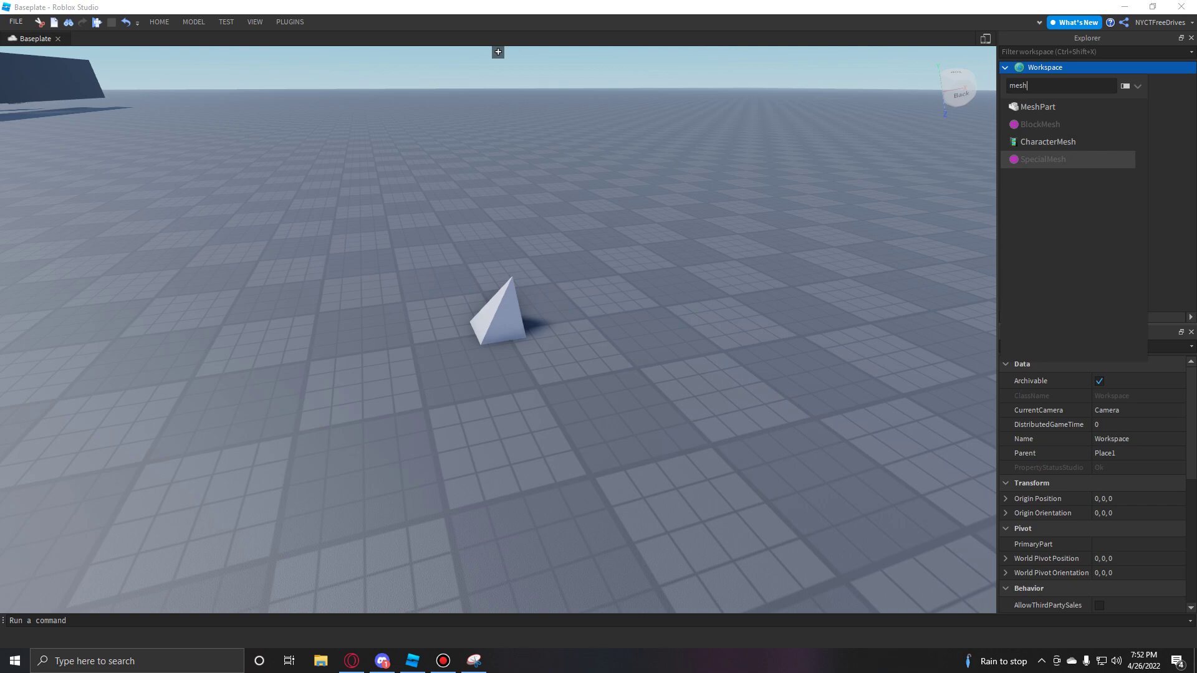
{"action": "key", "text": "Return"}
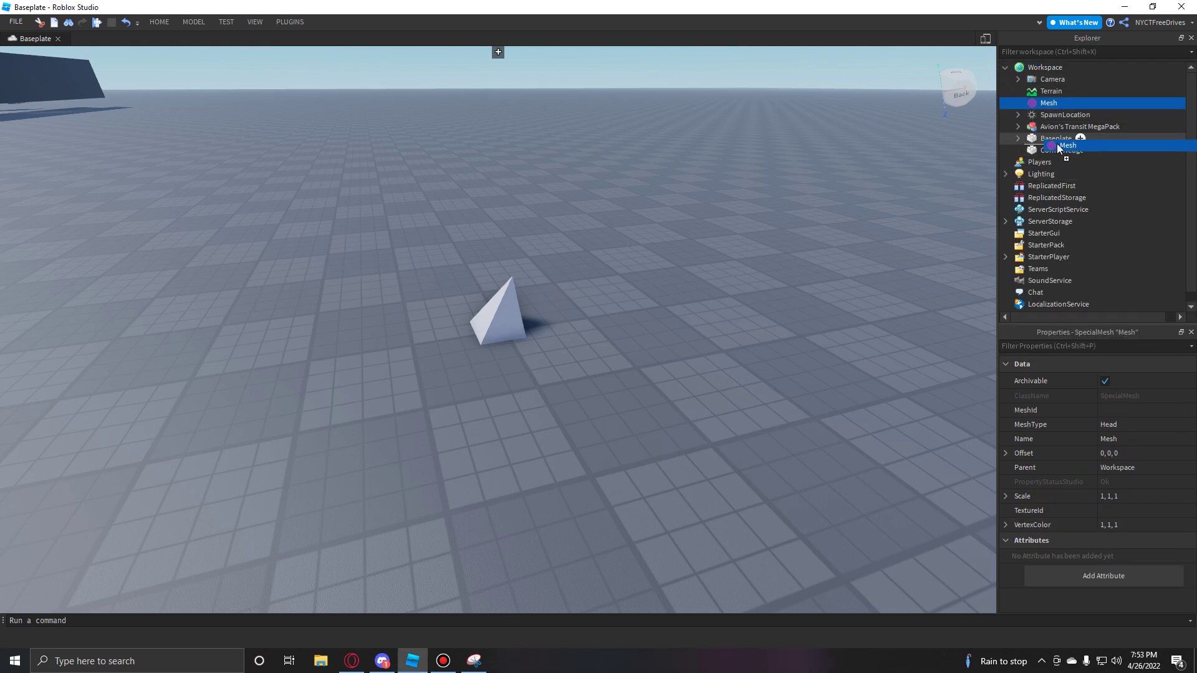
{"action": "left_click", "coordinate": [474, 330]}
{"action": "scroll", "coordinate": [474, 330], "scroll_direction": "up", "scroll_amount": 5}
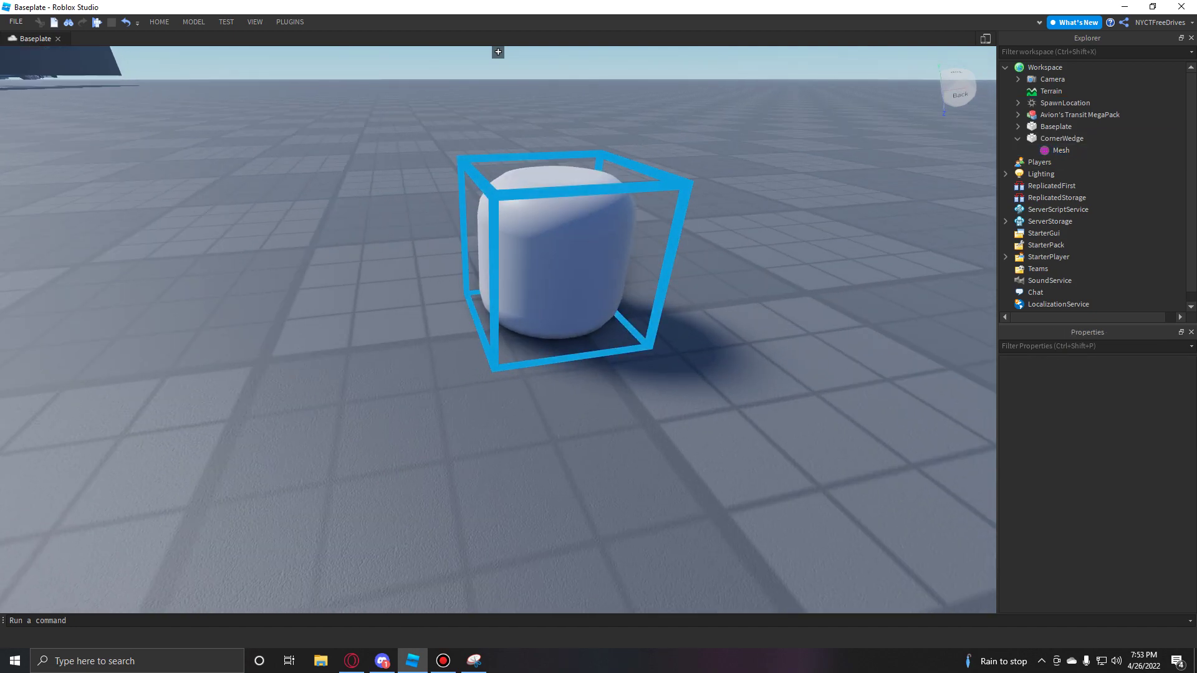
Try moving the rounded CornerWedge part a short distance, and undo the move
{"action": "left_click", "coordinate": [552, 251]}
{"action": "left_click", "coordinate": [779, 324]}
{"action": "right_click_drag", "start_coordinate": [780, 325], "coordinate": [717, 337]}
{"action": "mouse_move", "coordinate": [692, 262]}
{"action": "left_mouse_down"}
{"action": "mouse_move", "coordinate": [652, 159]}
{"action": "mouse_move", "coordinate": [686, 240]}
{"action": "left_mouse_up"}
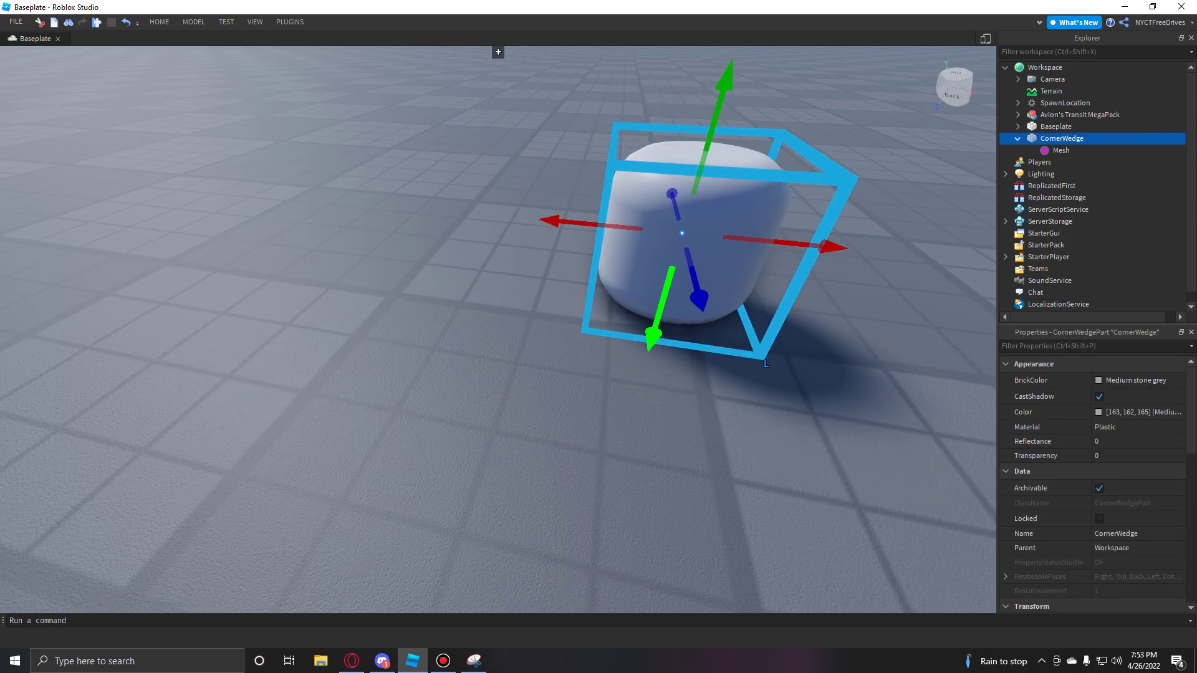
{"action": "key", "text": "ctrl+z"}
{"action": "key", "text": "ctrl+z"}
{"action": "key", "text": "ctrl+z"}
{"action": "key", "text": "ctrl+z"}
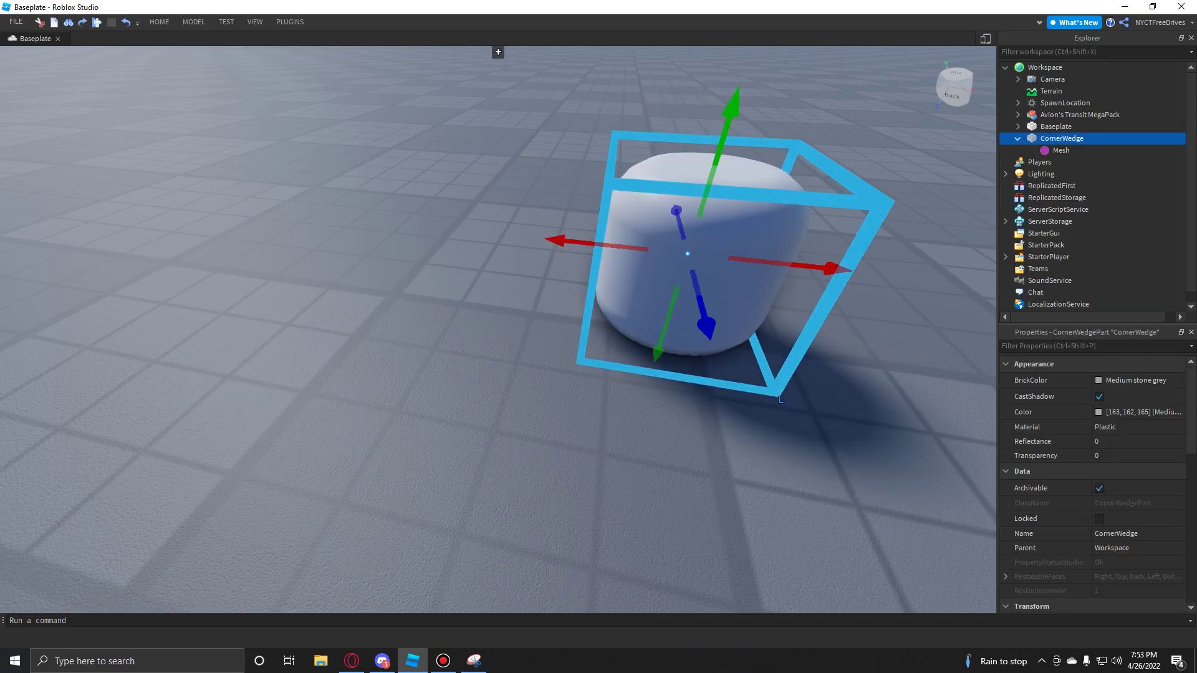
Delete the rounded CornerWedge part together with its nested mesh
{"action": "scroll", "coordinate": [624, 281], "scroll_direction": "down", "scroll_amount": 3}
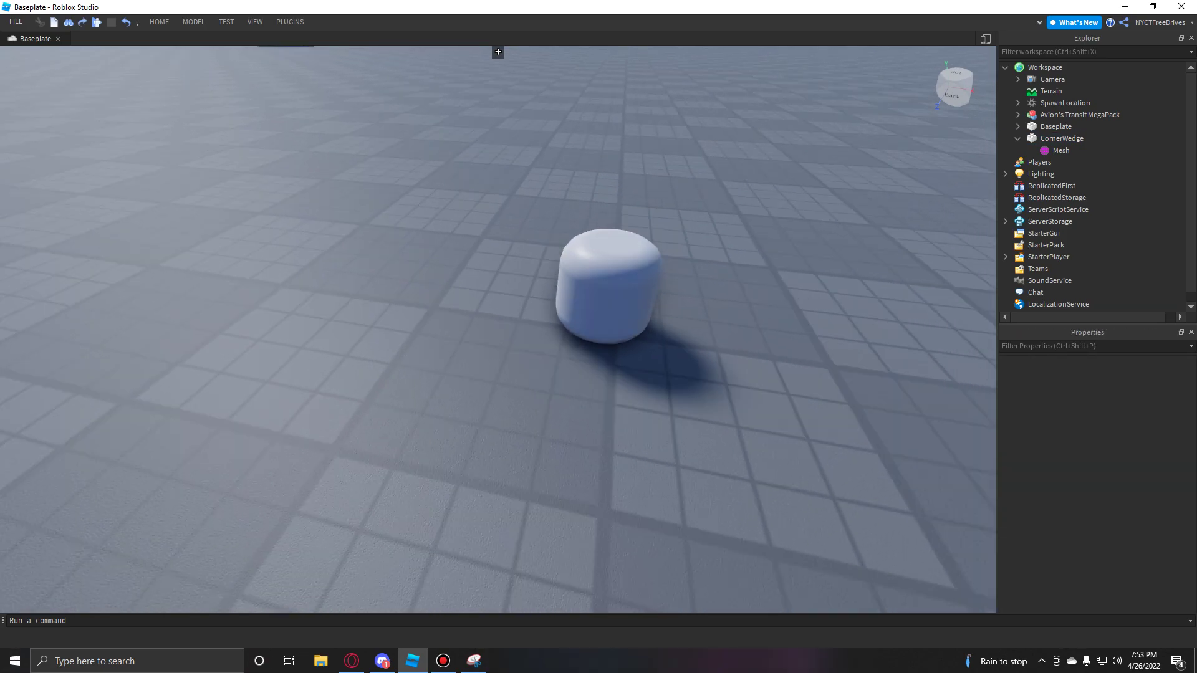
{"action": "left_click", "coordinate": [608, 287]}
{"action": "left_click", "coordinate": [1061, 150]}
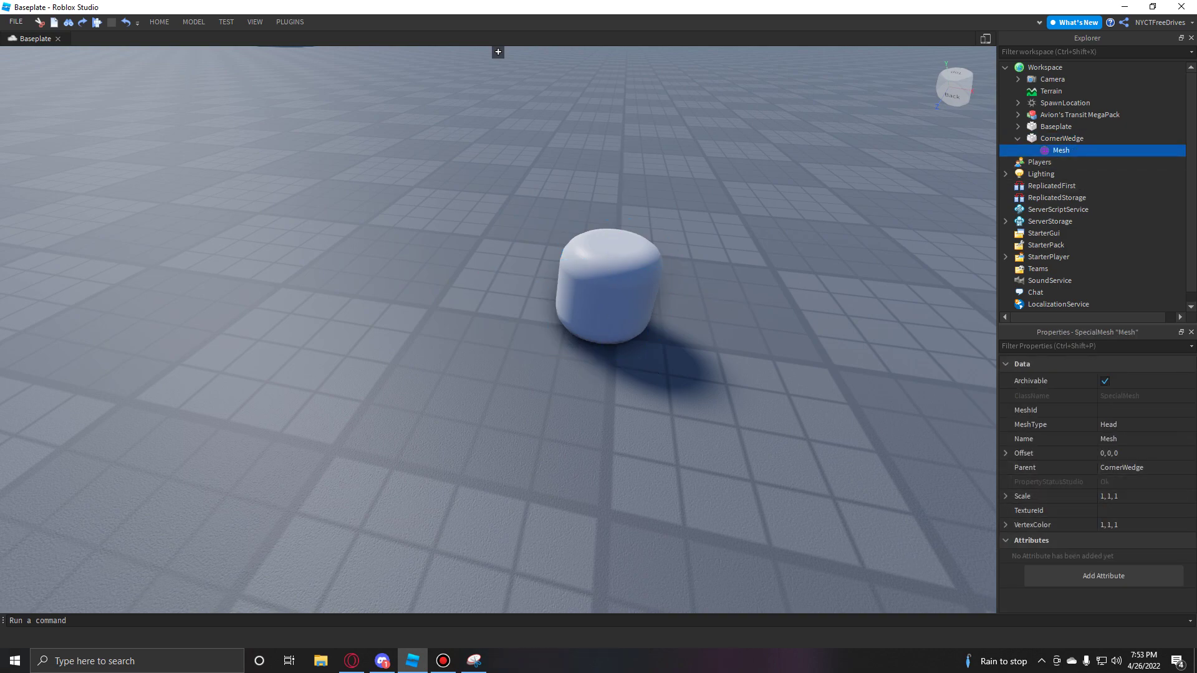
{"action": "left_click", "coordinate": [608, 287]}
{"action": "key", "text": "Delete"}
Insert a new Block part onto the baseplate
{"action": "left_click", "coordinate": [194, 21]}
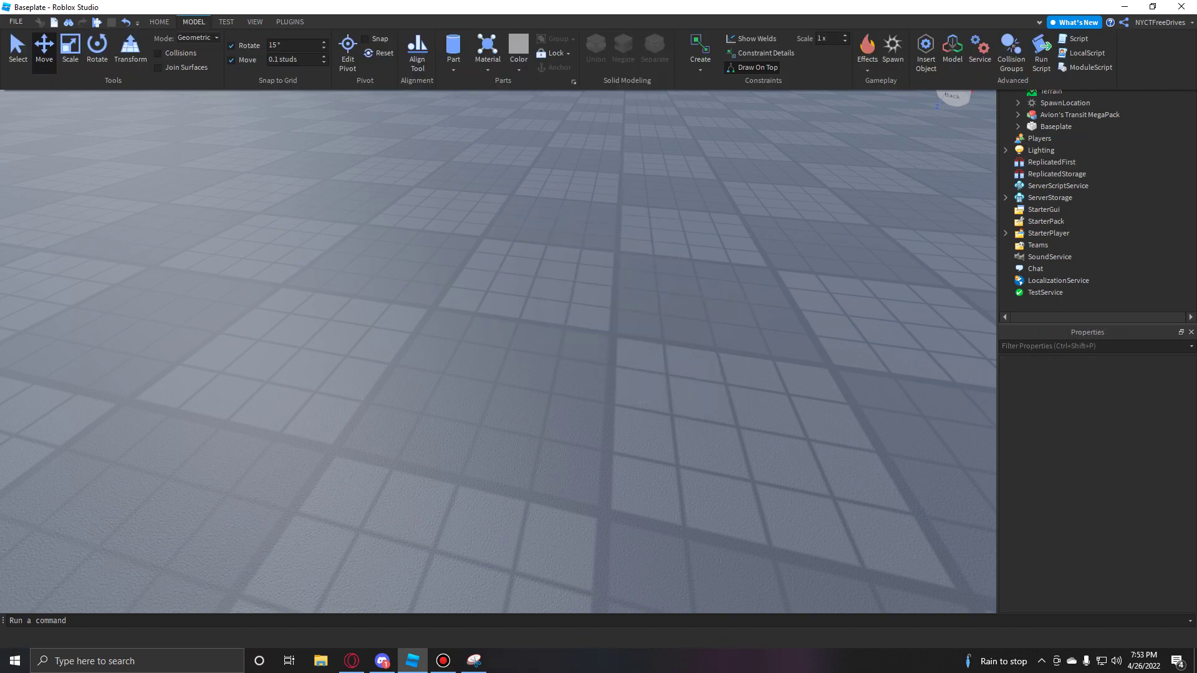
{"action": "left_click", "coordinate": [453, 70]}
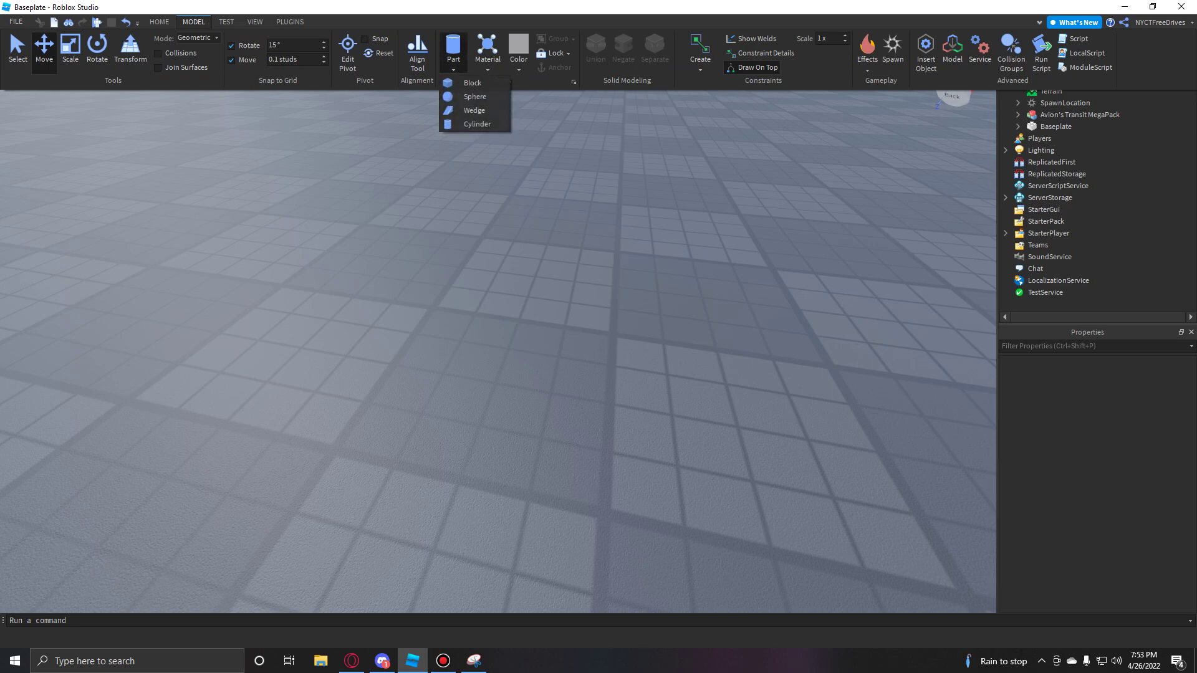
{"action": "left_click", "coordinate": [474, 83]}
{"action": "right_click_drag", "start_coordinate": [499, 349], "coordinate": [544, 298]}
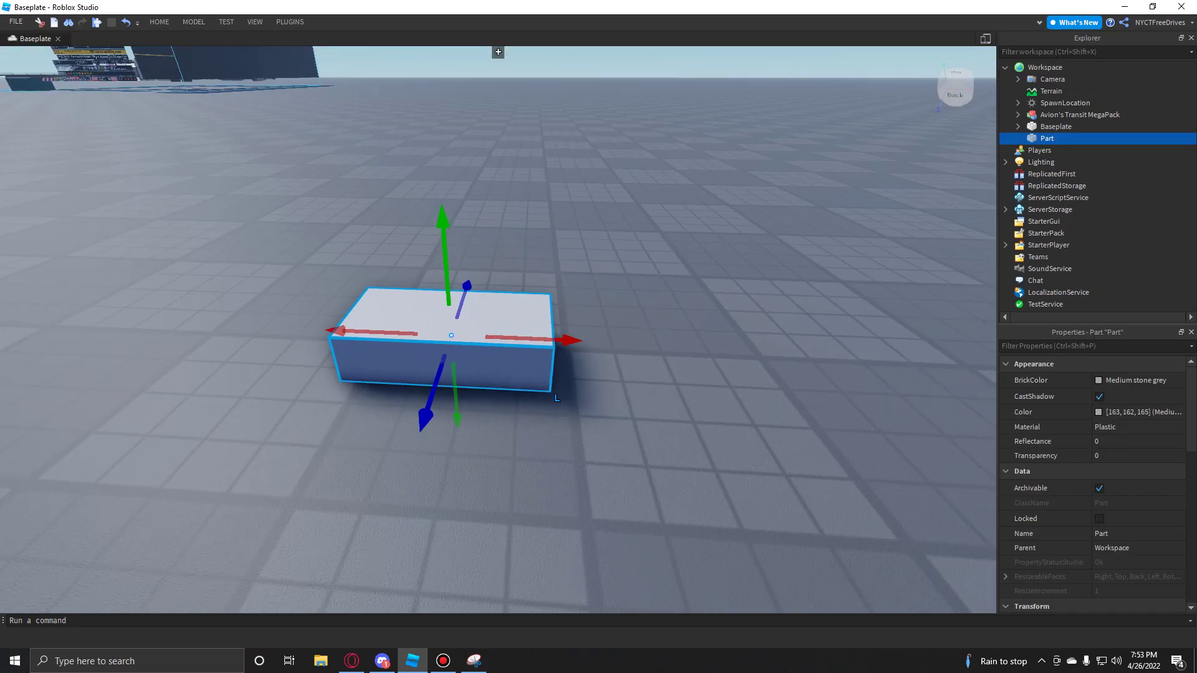
{"action": "key", "text": "a"}
{"action": "right_click_drag", "start_coordinate": [604, 164], "coordinate": [658, 174]}
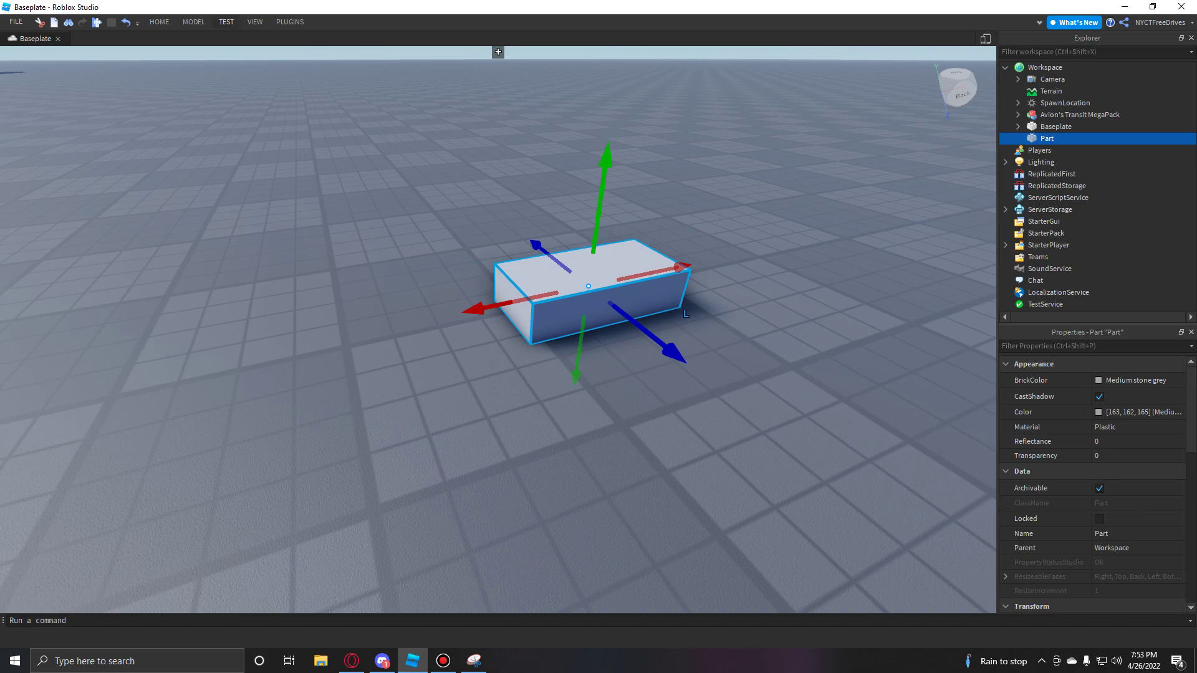
Set the new block's material to Neon and look at it up close
{"action": "left_click", "coordinate": [194, 22]}
{"action": "left_click", "coordinate": [488, 57]}
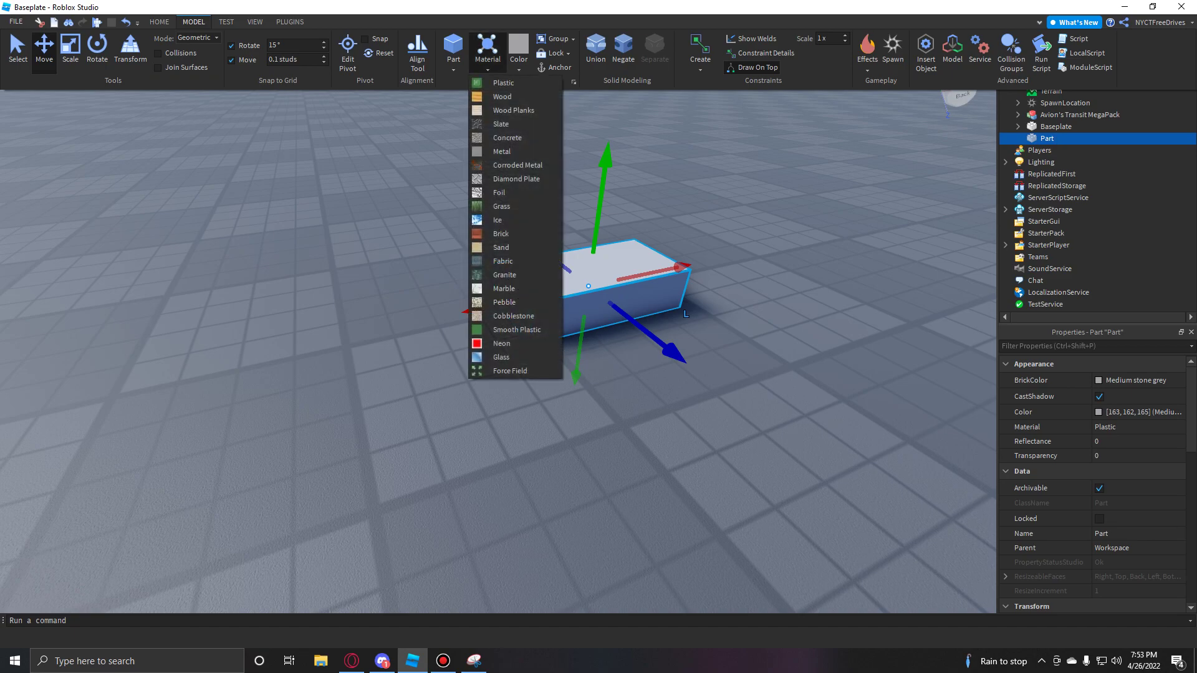
{"action": "left_click", "coordinate": [502, 343]}
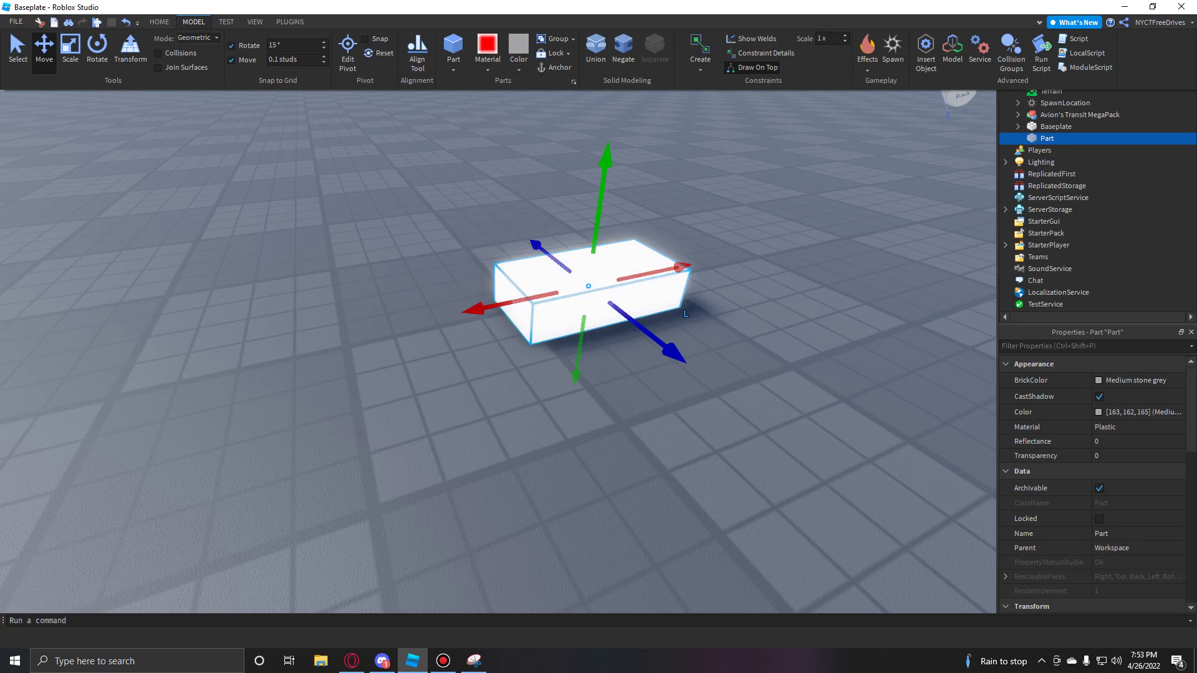
{"action": "key", "text": "Escape"}
{"action": "scroll", "coordinate": [498, 329], "scroll_direction": "up", "scroll_amount": 4}
{"action": "scroll", "coordinate": [498, 329], "scroll_direction": "down", "scroll_amount": 2}
{"action": "scroll", "coordinate": [499, 329], "scroll_direction": "down", "scroll_amount": 2}
{"action": "scroll", "coordinate": [498, 329], "scroll_direction": "up", "scroll_amount": 1}
Select the glowing block and change its material to Concrete
{"action": "left_click", "coordinate": [550, 324]}
{"action": "left_click", "coordinate": [193, 22]}
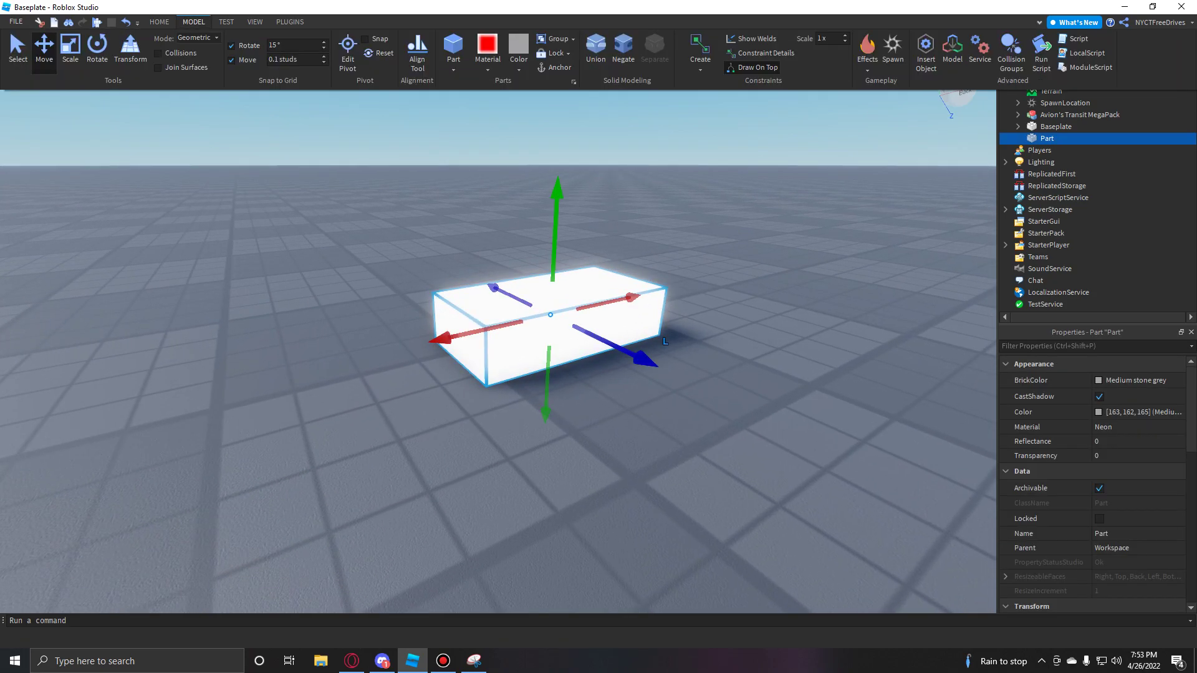
{"action": "left_click", "coordinate": [488, 53]}
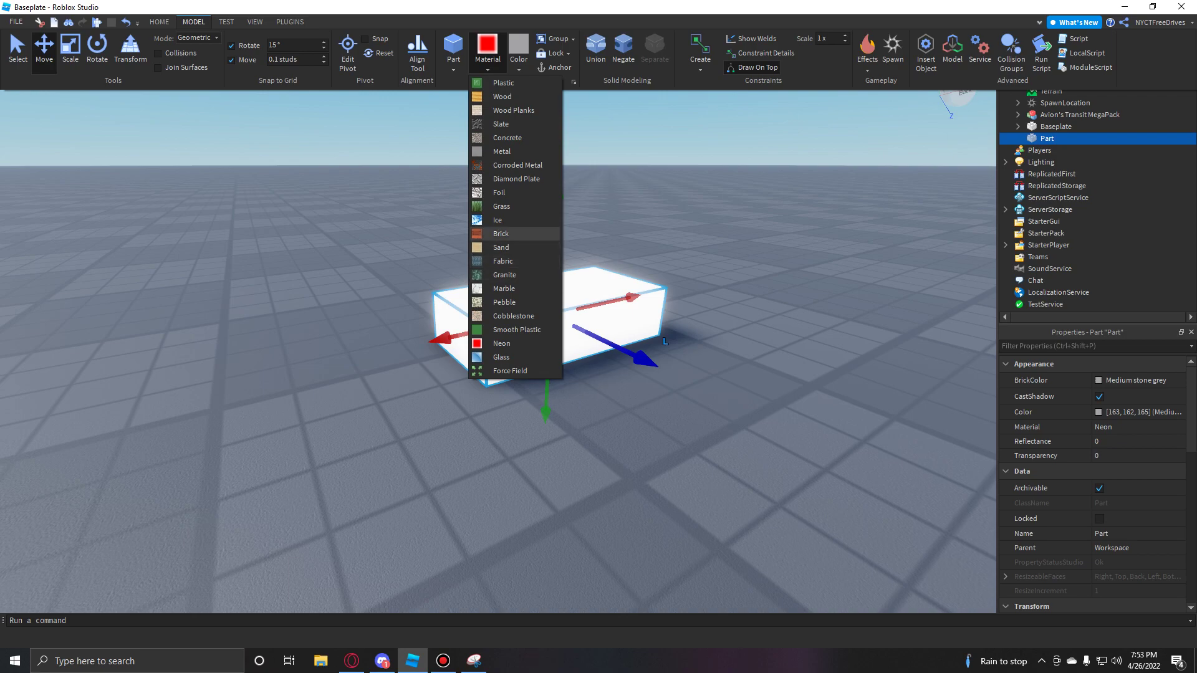
{"action": "left_click", "coordinate": [507, 138]}
{"action": "left_click", "coordinate": [507, 138]}
{"action": "right_click_drag", "start_coordinate": [498, 329], "coordinate": [518, 412]}
{"action": "scroll", "coordinate": [498, 329], "scroll_direction": "up", "scroll_amount": 3}
{"action": "scroll", "coordinate": [499, 329], "scroll_direction": "down", "scroll_amount": 4}
Color the concrete block Khaki first and switch it to Cashmere from the color palette
{"action": "left_click", "coordinate": [524, 319]}
{"action": "left_click", "coordinate": [193, 22]}
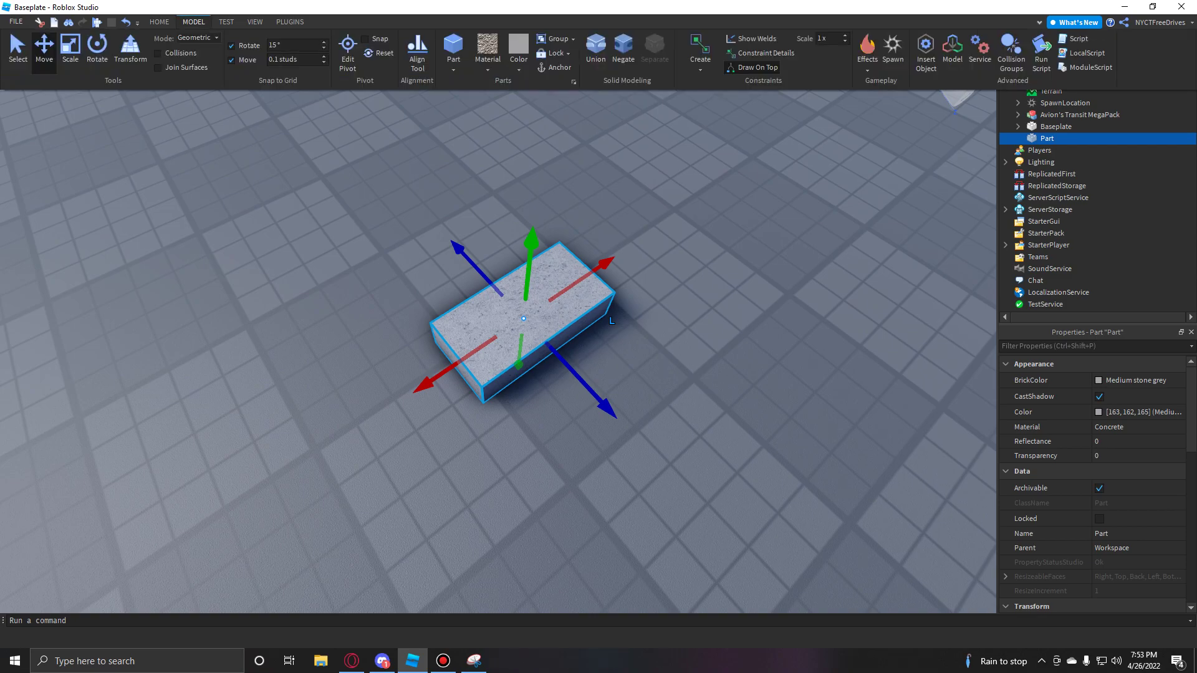
{"action": "left_click", "coordinate": [519, 67]}
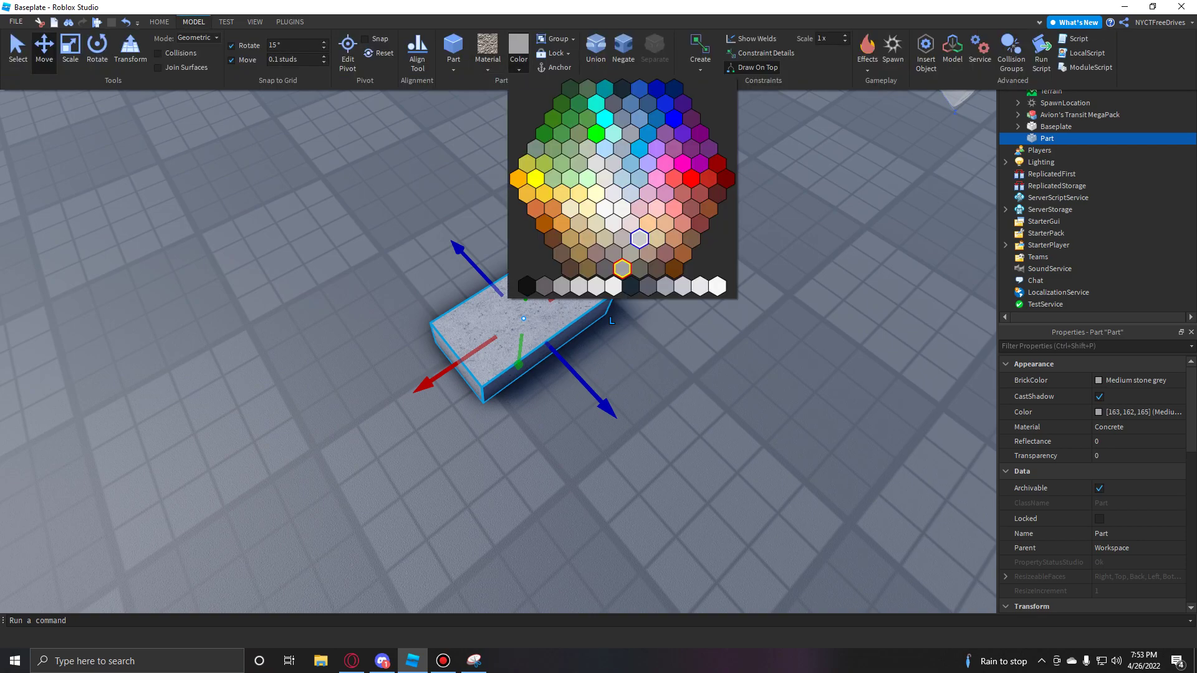
{"action": "left_click", "coordinate": [597, 224]}
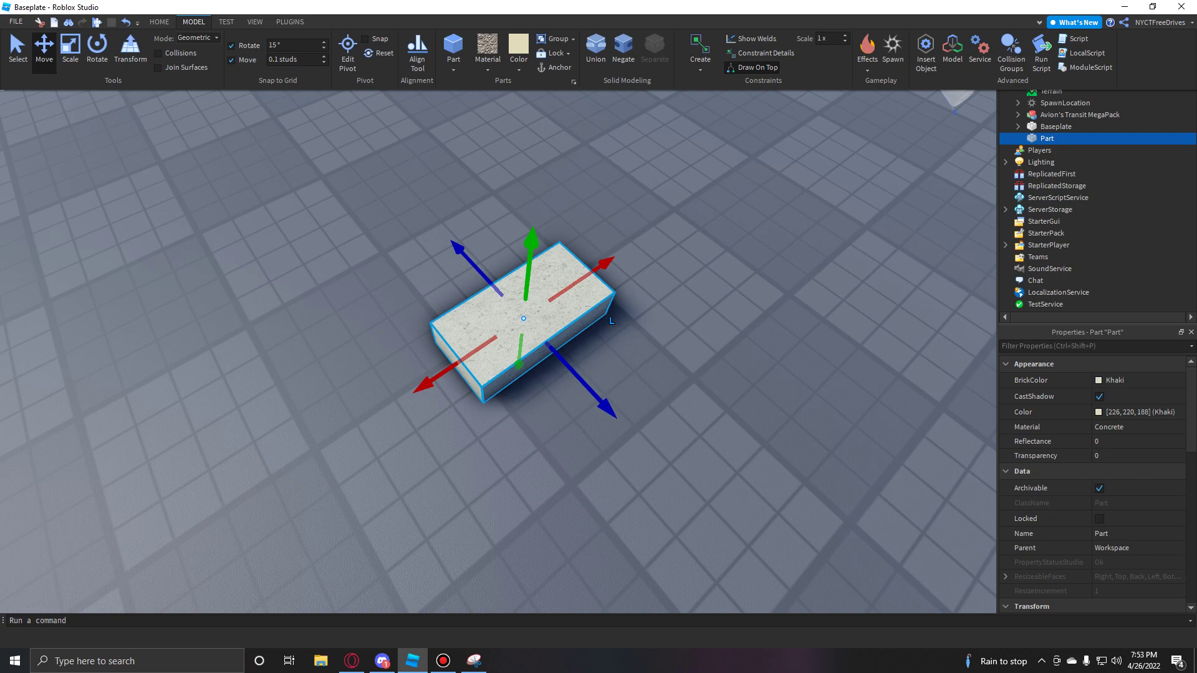
{"action": "left_click", "coordinate": [518, 67]}
{"action": "left_click", "coordinate": [580, 225]}
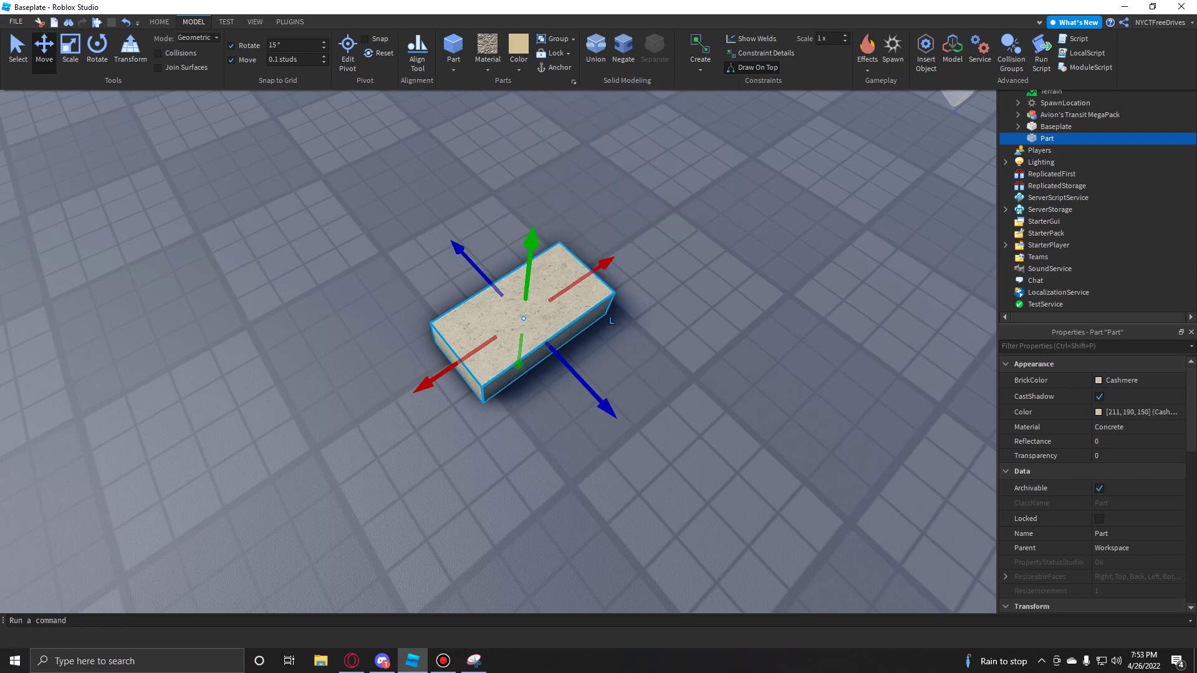
{"action": "left_click", "coordinate": [580, 224]}
{"action": "key", "text": "w"}
{"action": "right_click_drag", "start_coordinate": [498, 329], "coordinate": [473, 230]}
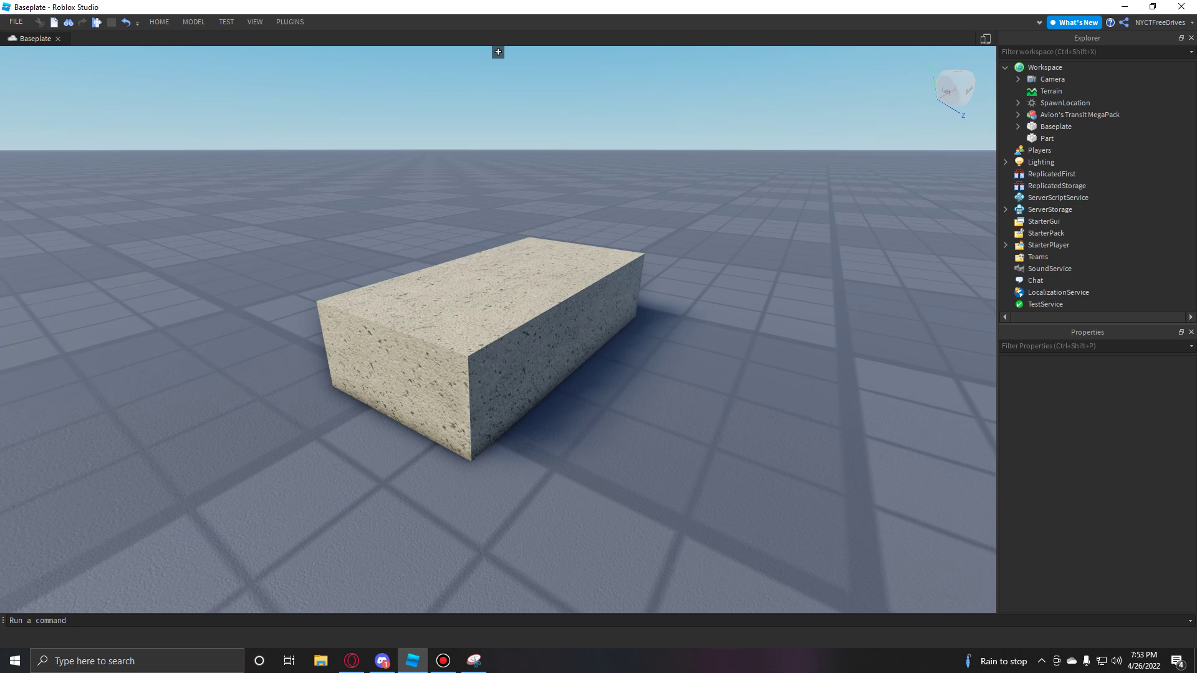
Select the concrete block and set its BrickColor property to Deep orange
{"action": "left_click", "coordinate": [511, 310]}
{"action": "left_click", "coordinate": [511, 311]}
{"action": "left_click", "coordinate": [510, 310]}
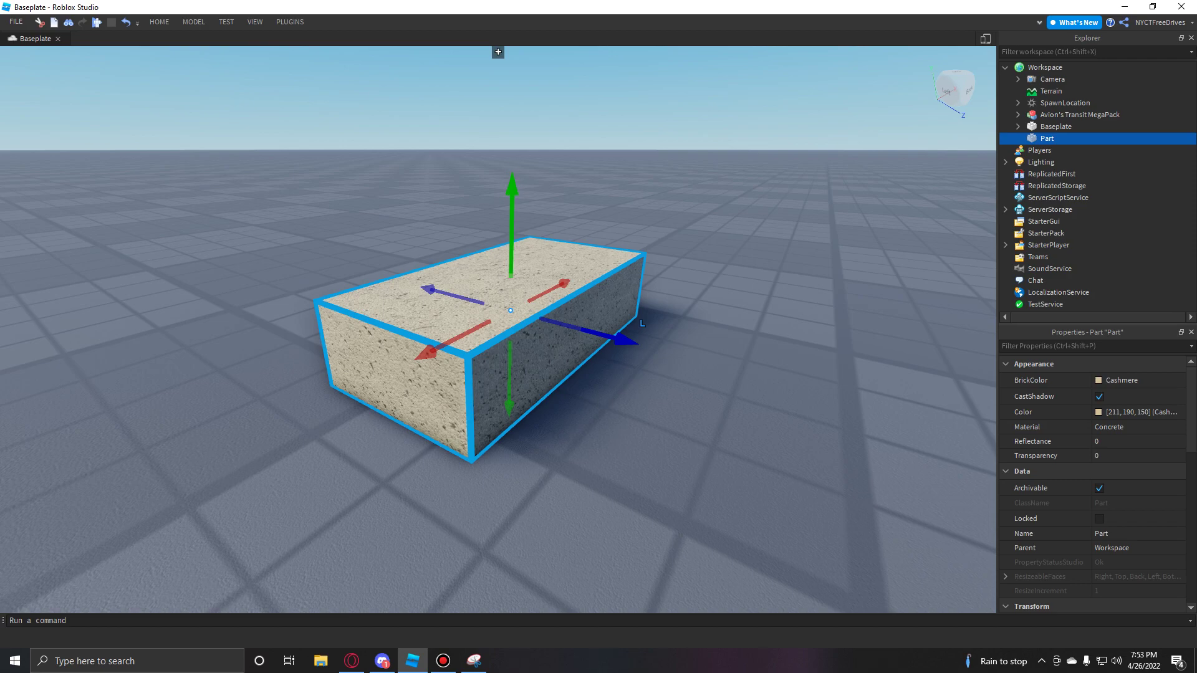
{"action": "left_click", "coordinate": [194, 21]}
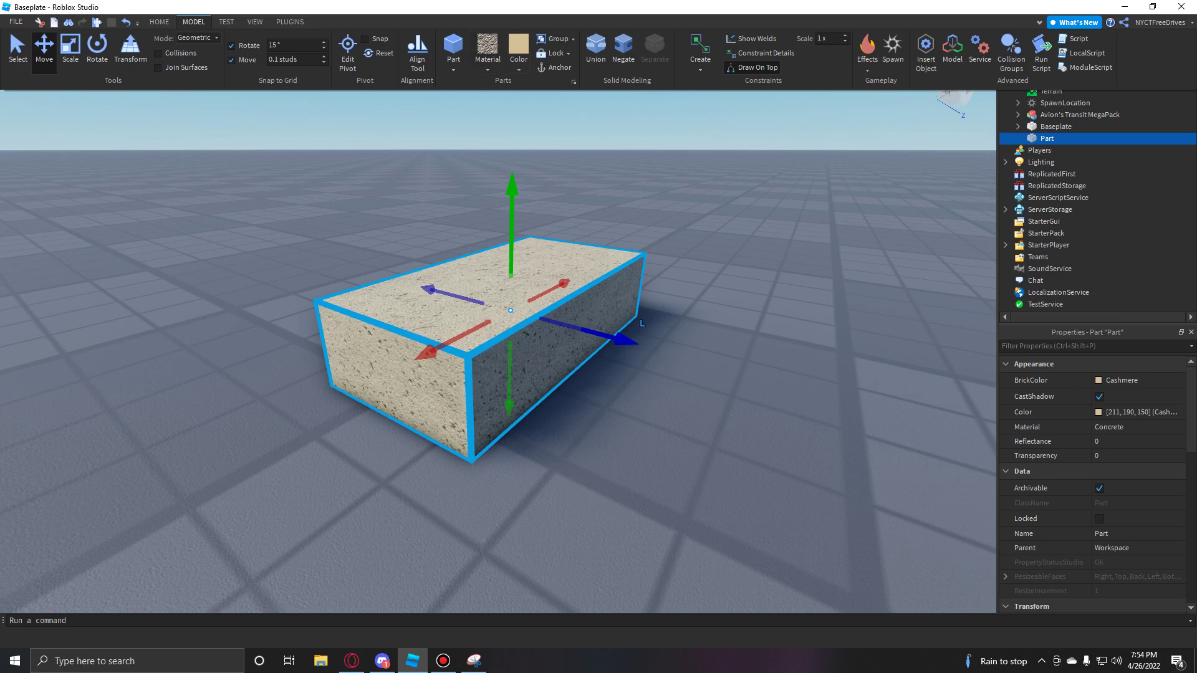
{"action": "right_click", "coordinate": [765, 368]}
{"action": "right_click_drag", "start_coordinate": [766, 368], "coordinate": [767, 337]}
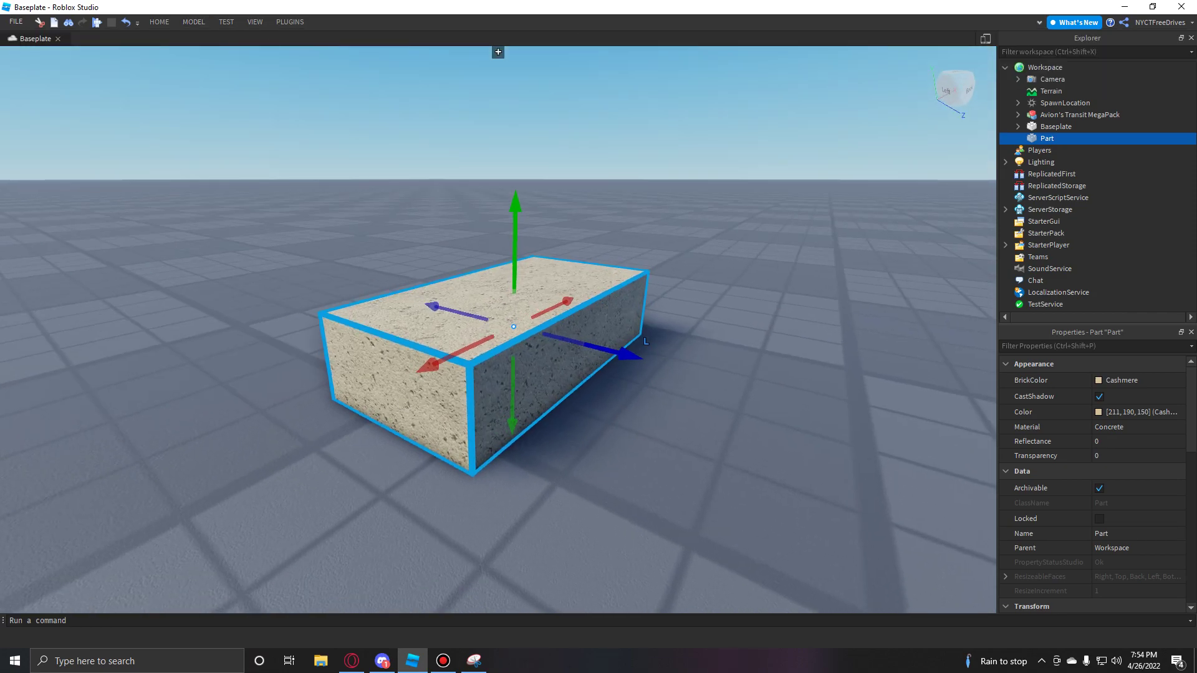
{"action": "left_click", "coordinate": [1122, 380]}
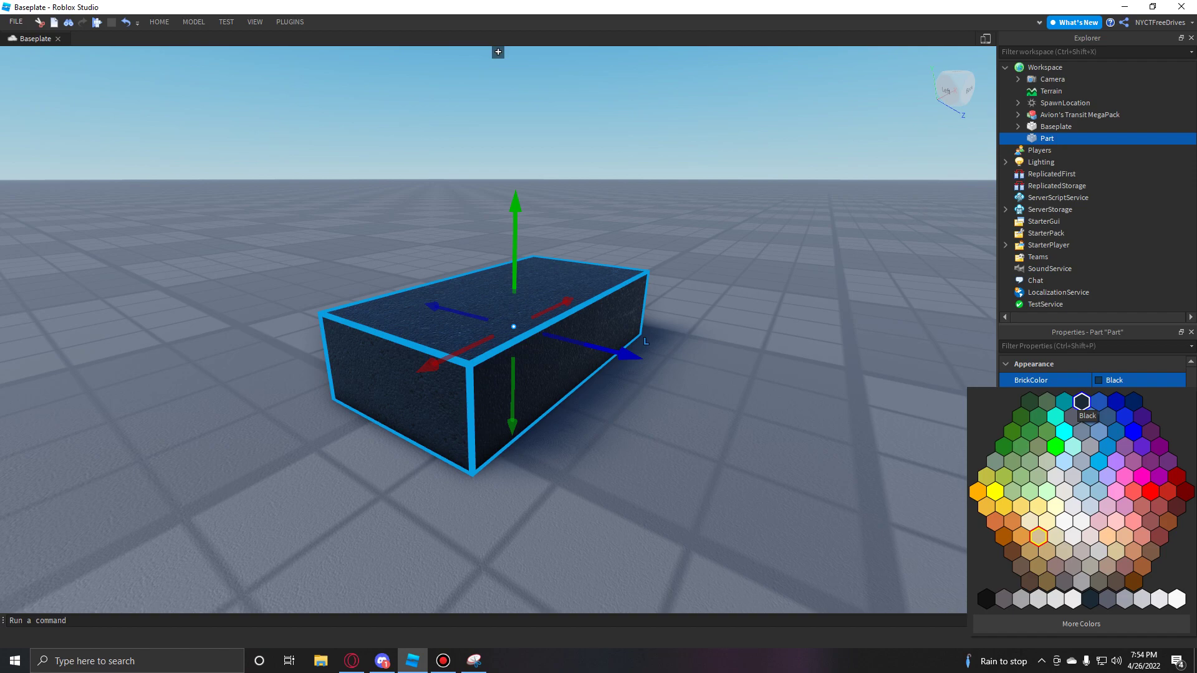
{"action": "left_click", "coordinate": [978, 491]}
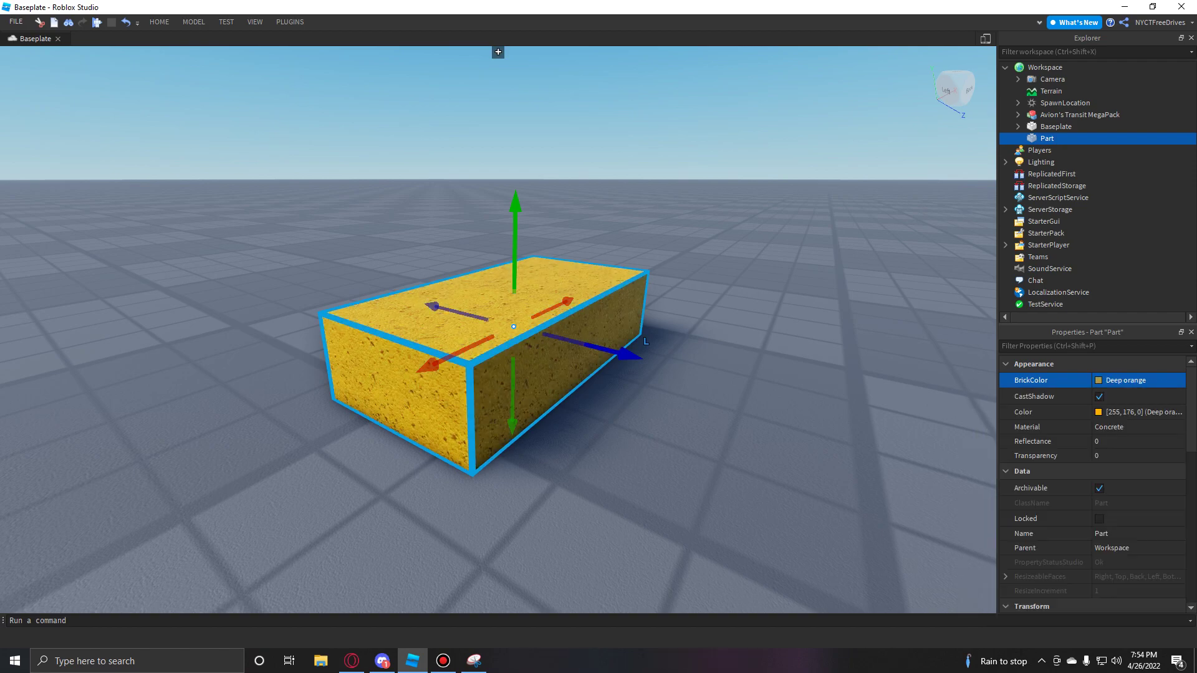
Try the ForceField material on the orange block, and undo the material change
{"action": "left_click", "coordinate": [1122, 427]}
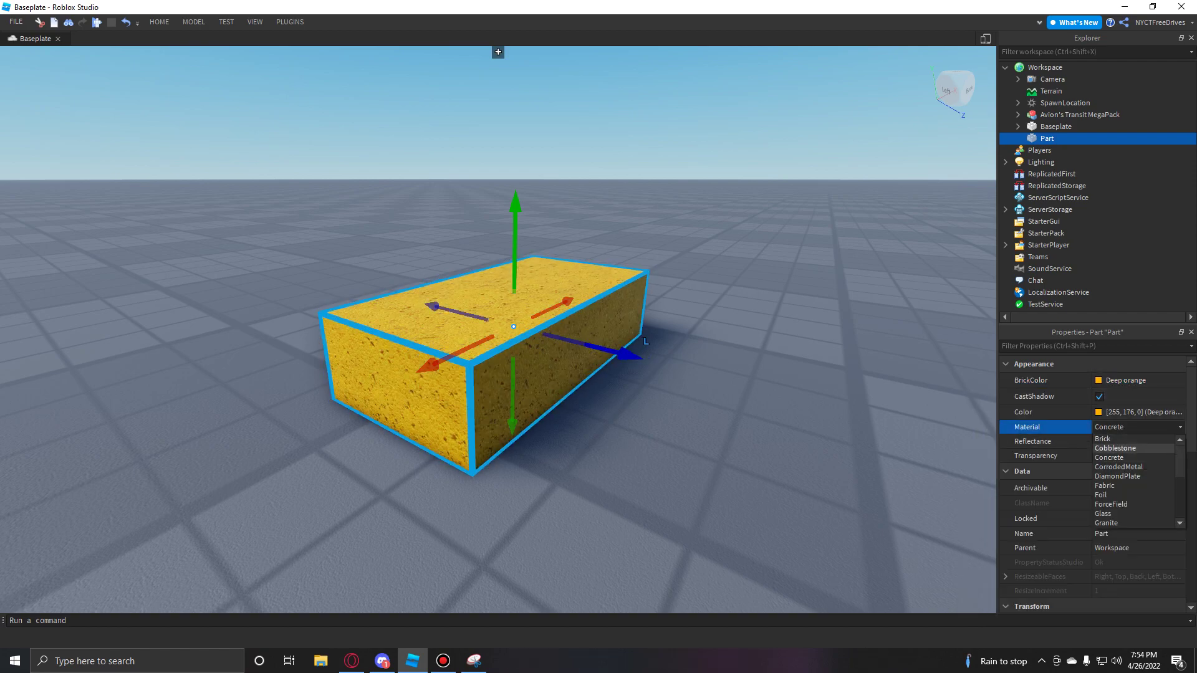
{"action": "left_click", "coordinate": [1111, 476]}
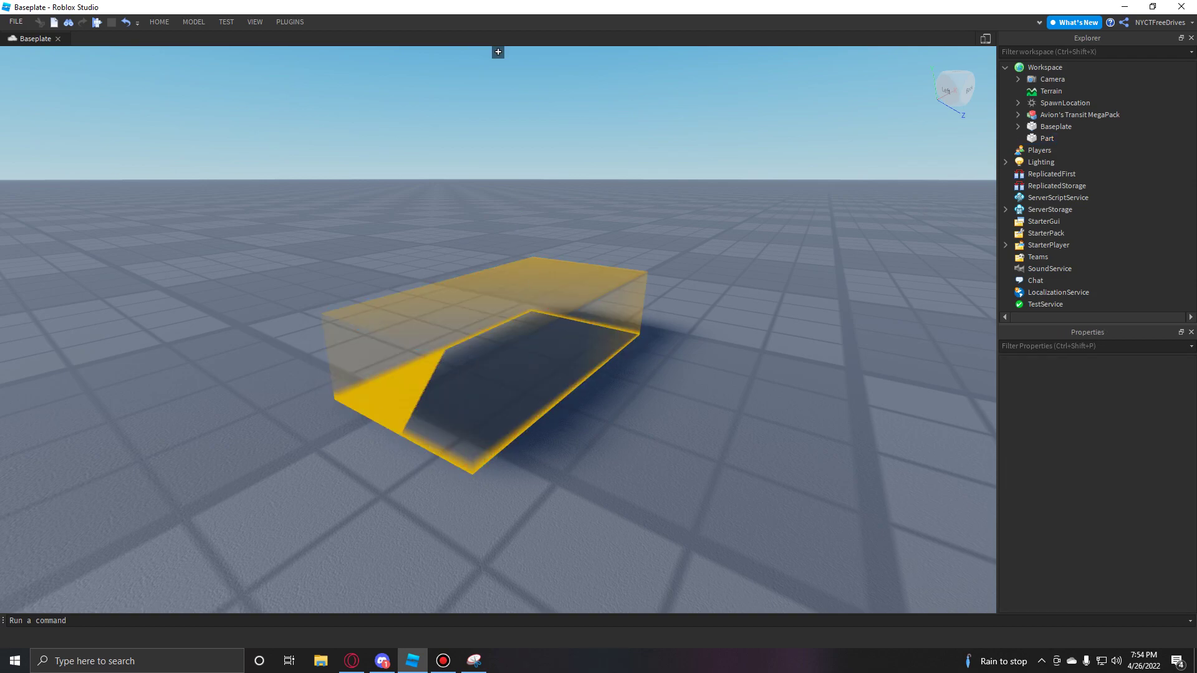
{"action": "right_click_drag", "start_coordinate": [498, 330], "coordinate": [474, 303]}
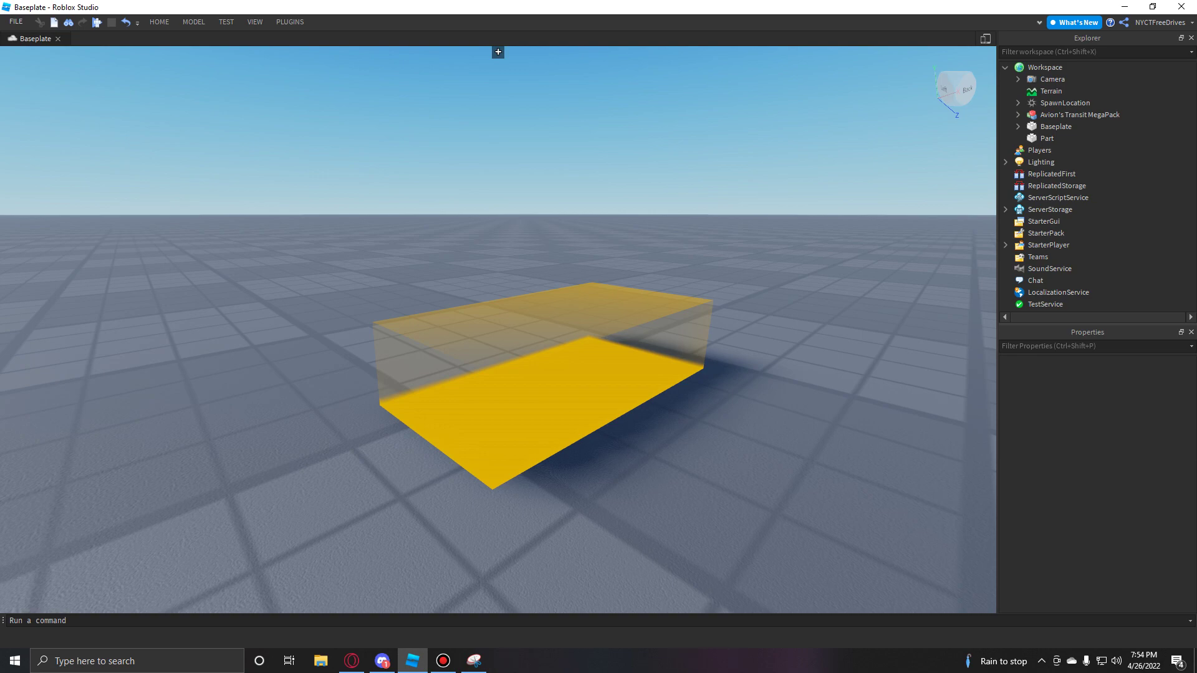
{"action": "key", "text": "ctrl+z"}
{"action": "key", "text": "ctrl+z"}
{"action": "key", "text": "ctrl+z"}
Set the block's Material property to Brick and its BrickColor to Bright red
{"action": "left_click", "coordinate": [543, 374]}
{"action": "left_click", "coordinate": [1137, 427]}
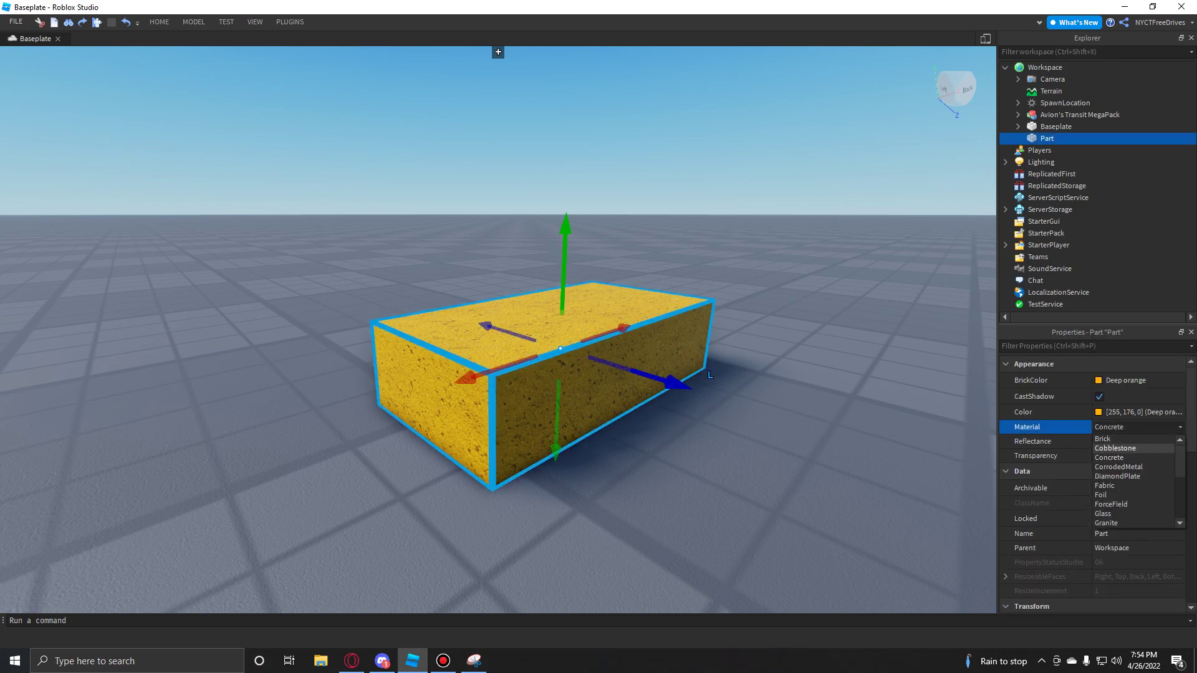
{"action": "left_click", "coordinate": [1103, 439]}
{"action": "left_click", "coordinate": [1141, 380]}
{"action": "left_click", "coordinate": [1168, 492]}
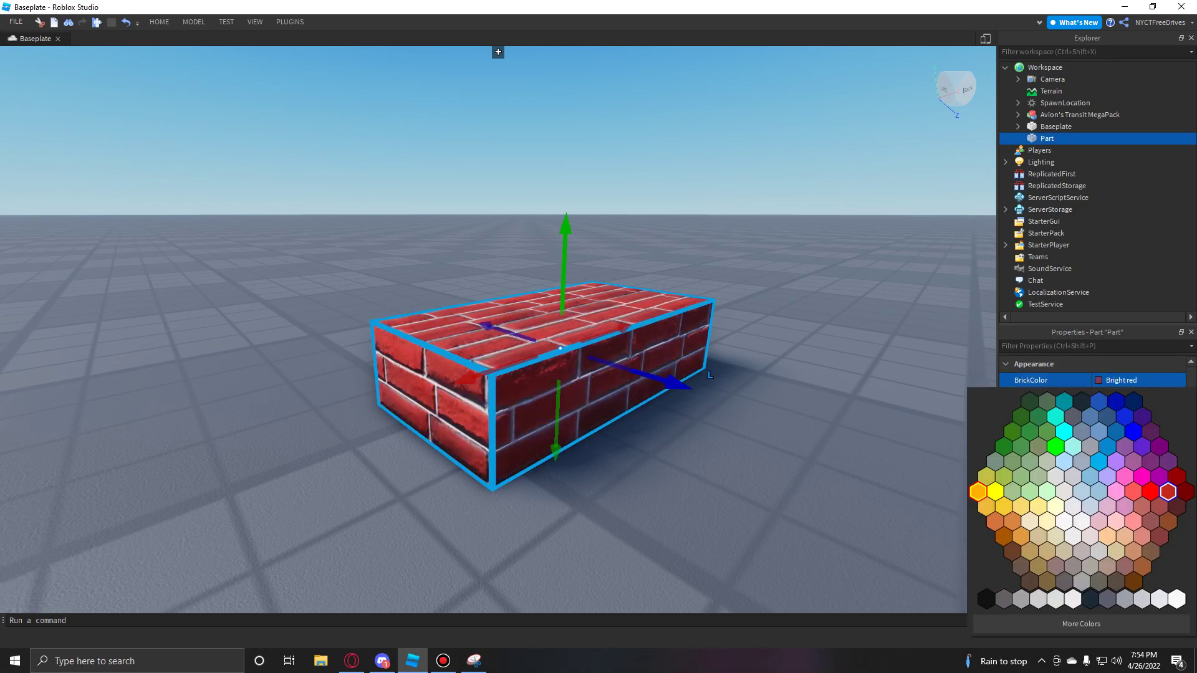
{"action": "left_click", "coordinate": [1168, 492]}
{"action": "left_click", "coordinate": [874, 474]}
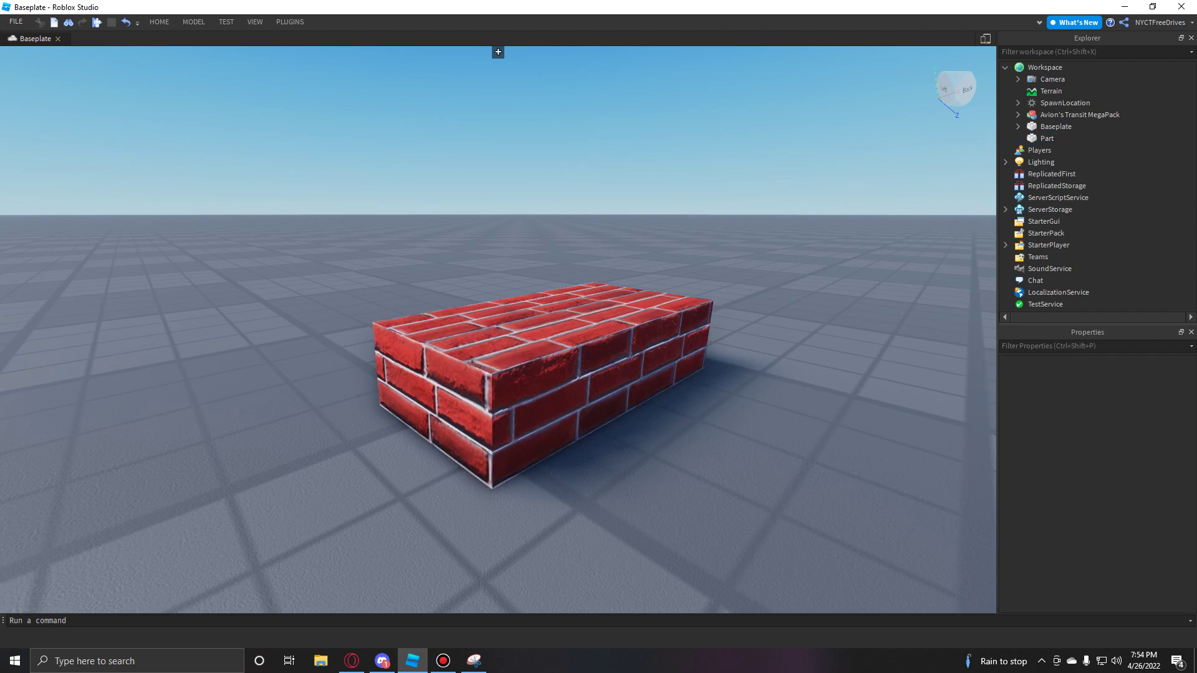
{"action": "right_click_drag", "start_coordinate": [499, 375], "coordinate": [561, 365]}
{"action": "left_click", "coordinate": [436, 399]}
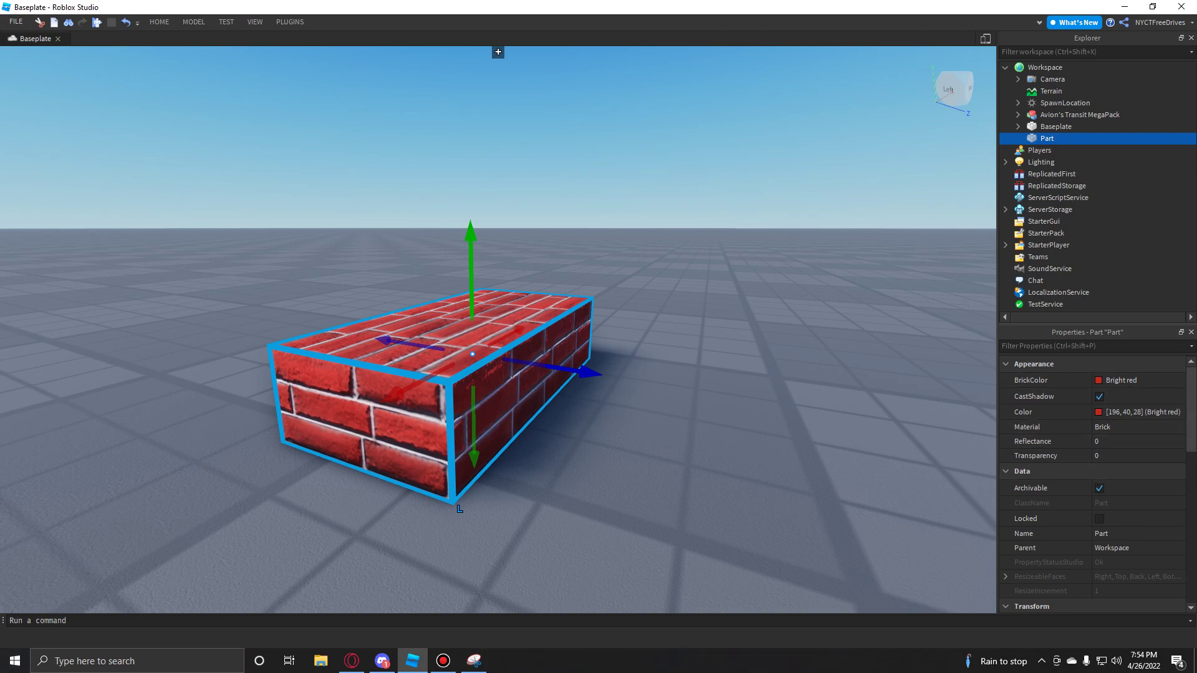
{"action": "left_click", "coordinate": [194, 22]}
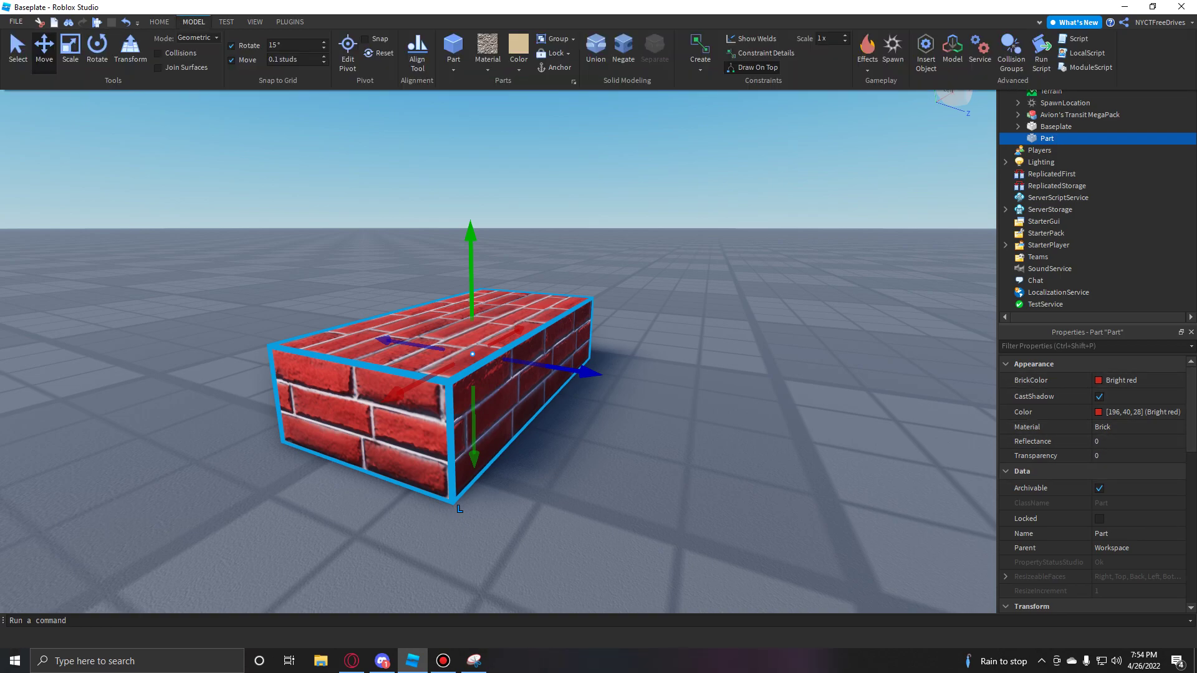
{"action": "right_click_drag", "start_coordinate": [499, 330], "coordinate": [374, 386]}
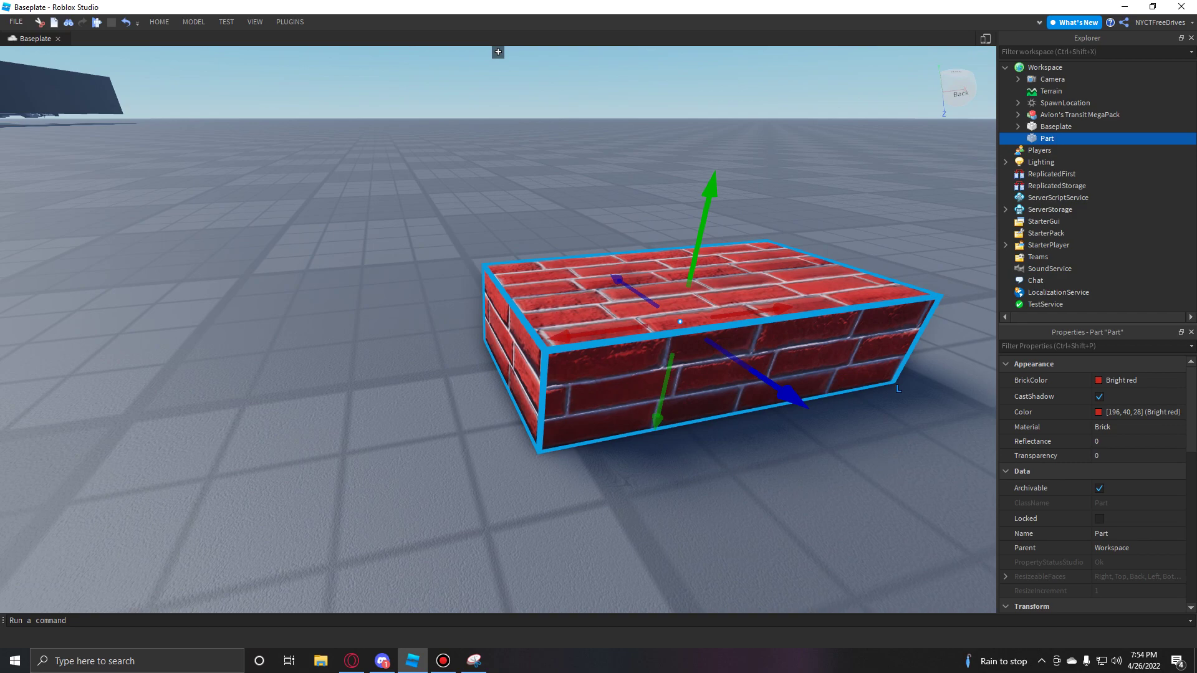
{"action": "key", "text": "Escape"}
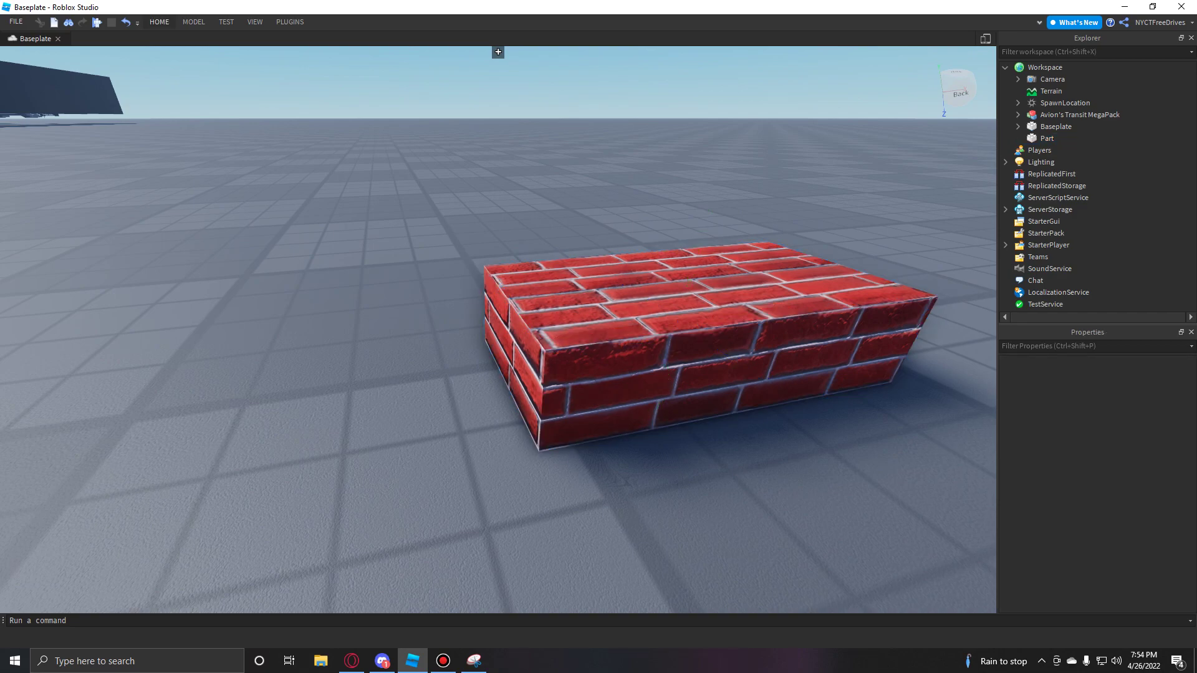
{"action": "left_click", "coordinate": [159, 21]}
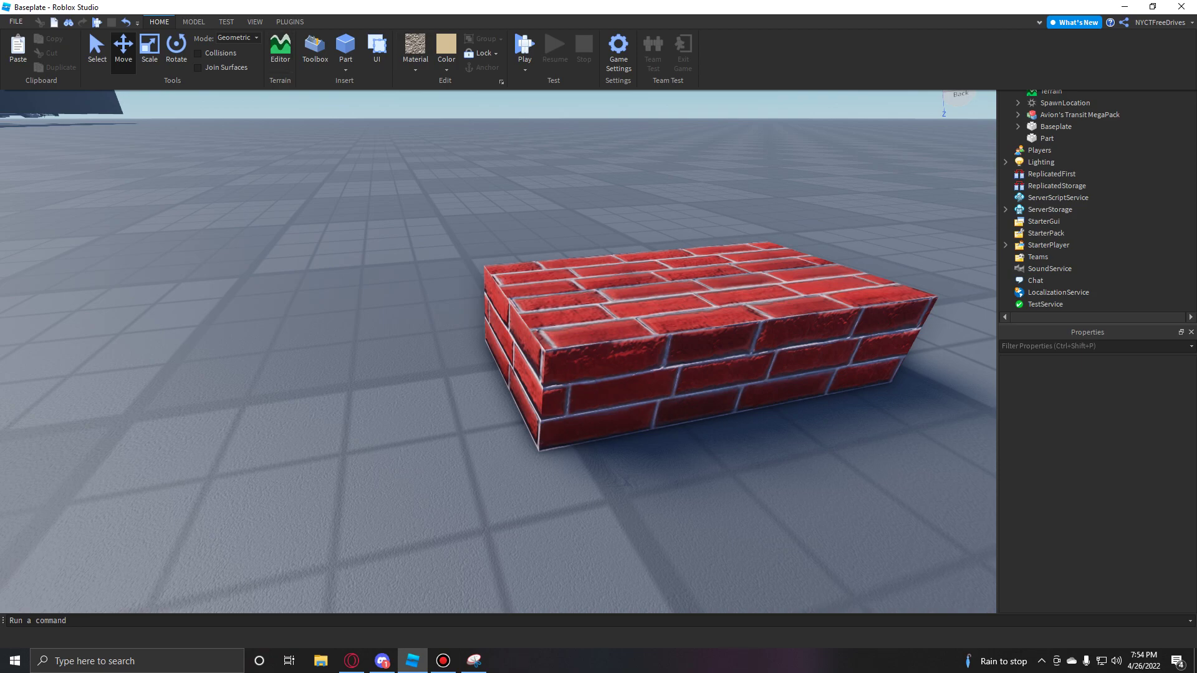
Select the red brick block and raise it high above the baseplate with the Move tool
{"action": "left_click", "coordinate": [679, 320]}
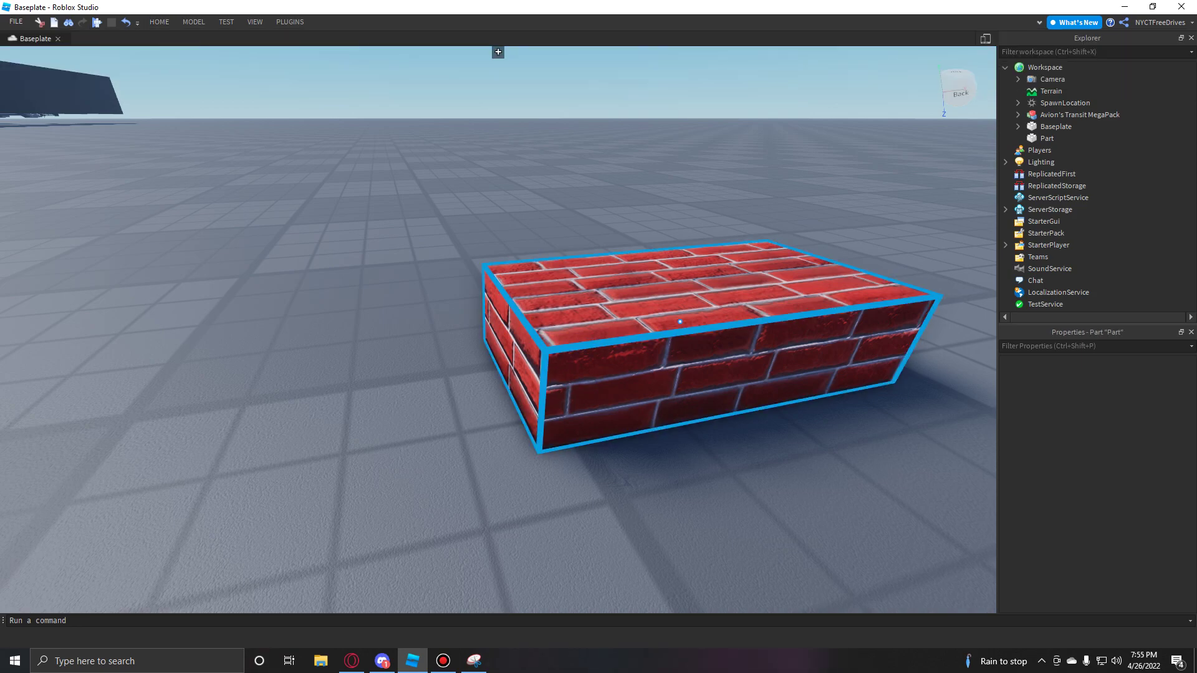
{"action": "left_click_drag", "start_coordinate": [706, 218], "coordinate": [564, 163]}
{"action": "scroll", "coordinate": [550, 174], "scroll_direction": "down", "scroll_amount": 3}
{"action": "right_click_drag", "start_coordinate": [564, 163], "coordinate": [633, 182]}
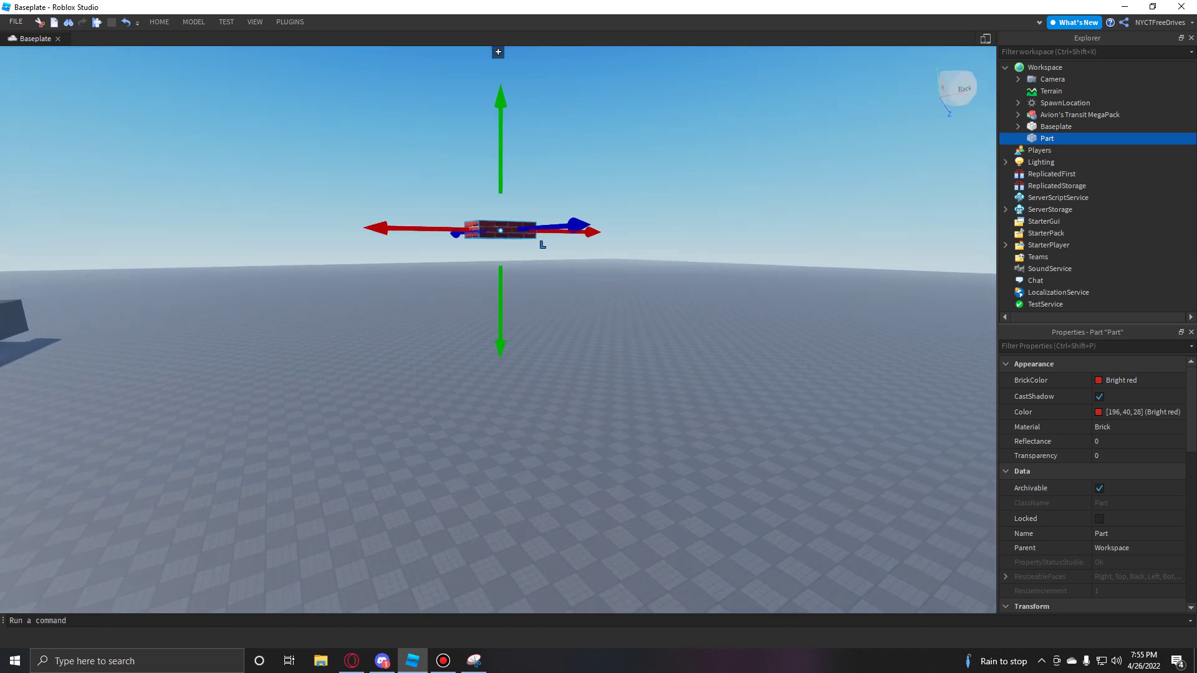
Start a Run simulation of the place to test how the raised, unanchored block behaves
{"action": "scroll", "coordinate": [499, 329], "scroll_direction": "down", "scroll_amount": 2}
{"action": "left_click", "coordinate": [226, 22]}
{"action": "left_click", "coordinate": [20, 70]}
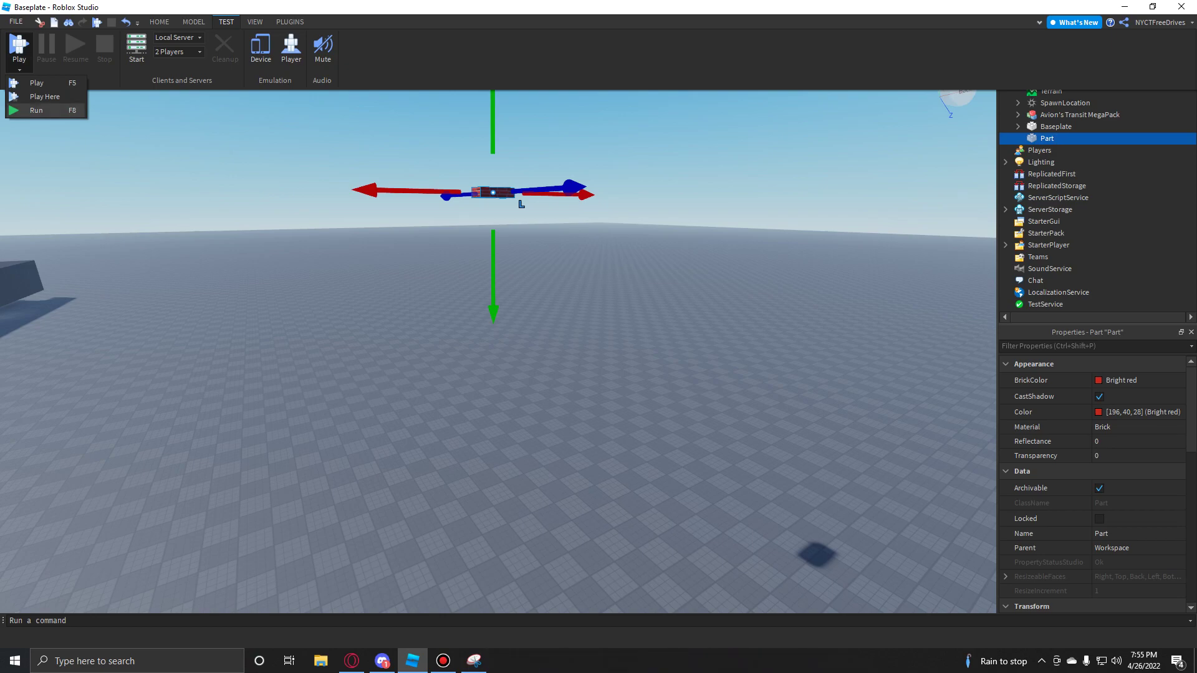
{"action": "left_click", "coordinate": [36, 110]}
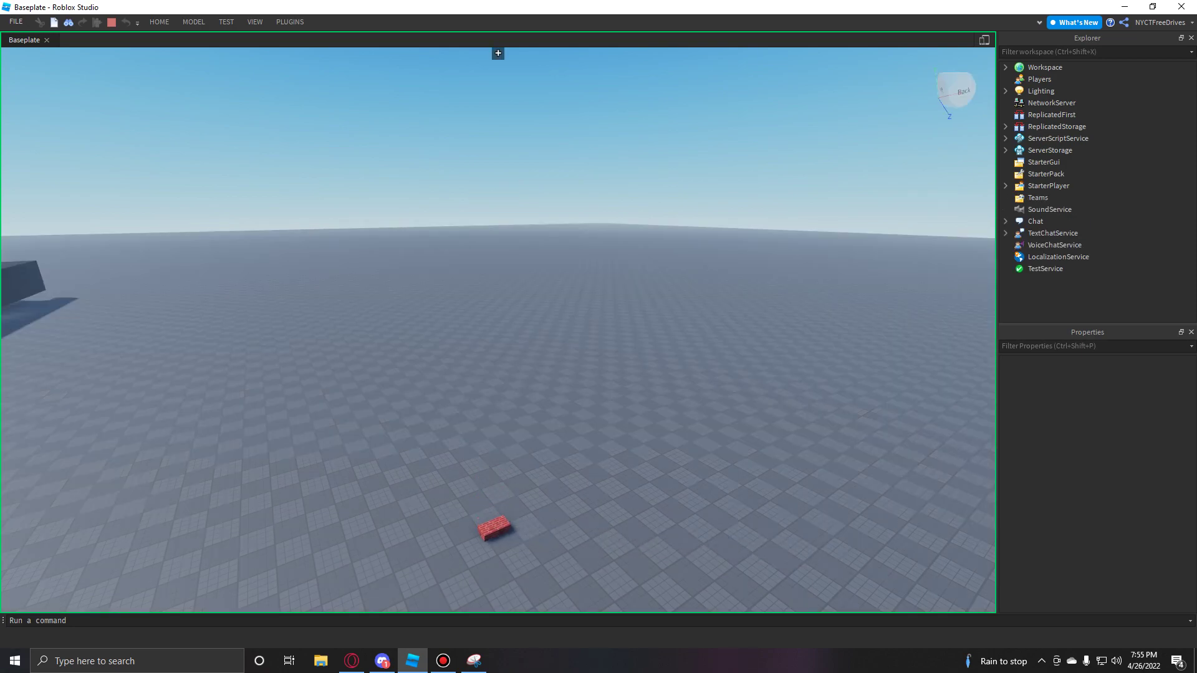
Examine the fallen red brick block on the baseplate, and stop the simulation
{"action": "right_click_drag", "start_coordinate": [499, 330], "coordinate": [499, 519]}
{"action": "key", "text": "w"}
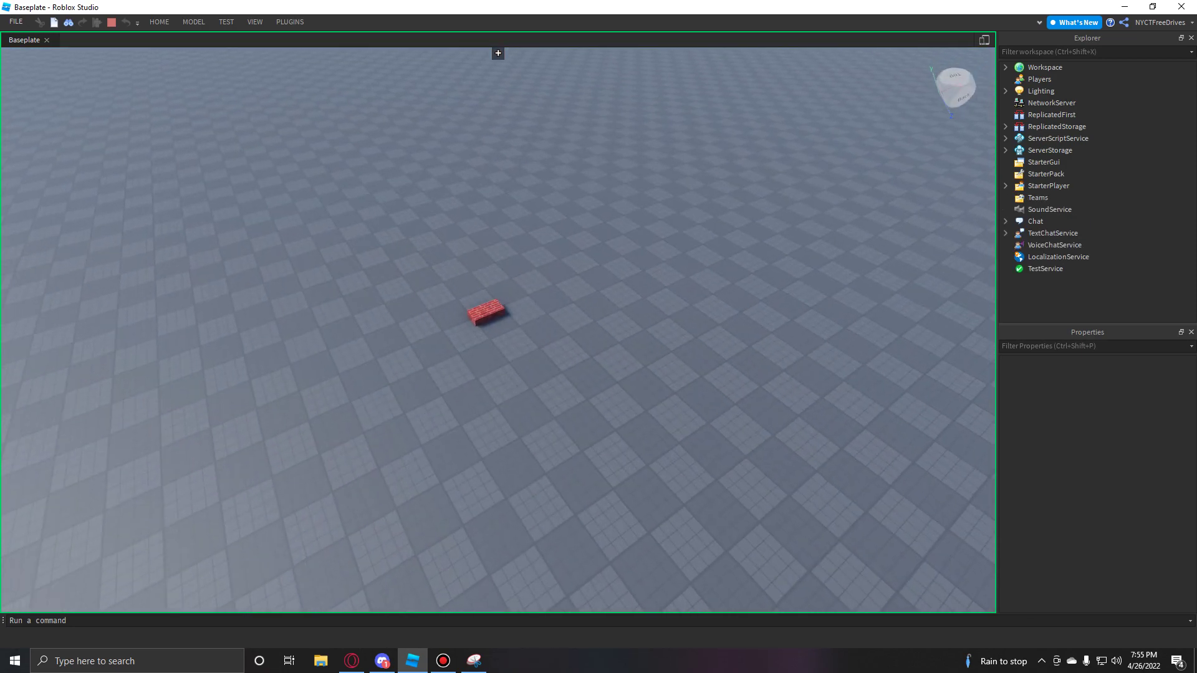
{"action": "key", "text": "shift+F5"}
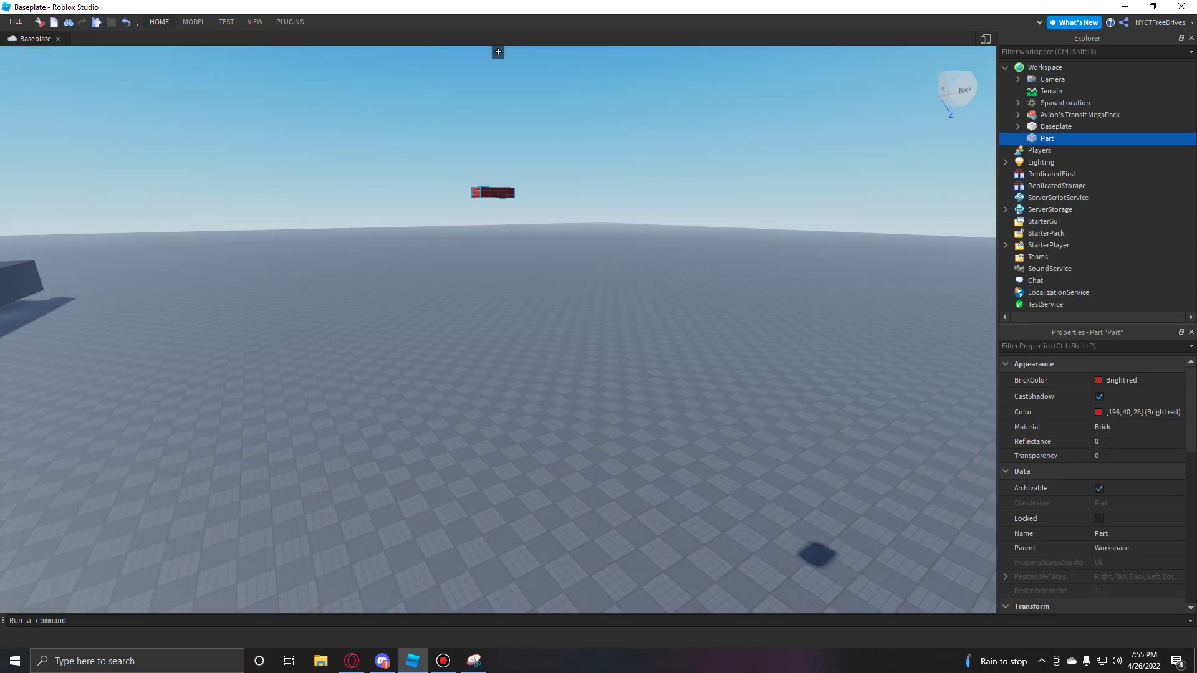
Anchor the raised red brick block and start another Run simulation to test it
{"action": "left_click", "coordinate": [159, 22]}
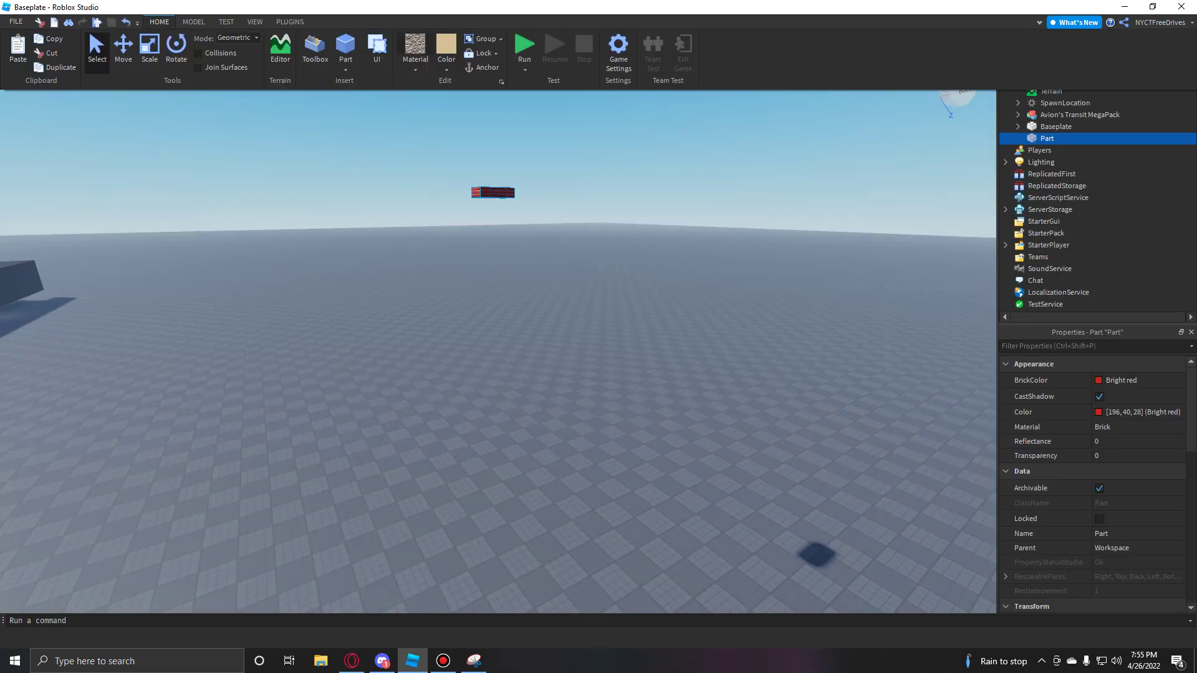
{"action": "left_click", "coordinate": [399, 156]}
{"action": "left_click", "coordinate": [226, 22]}
{"action": "left_click", "coordinate": [19, 66]}
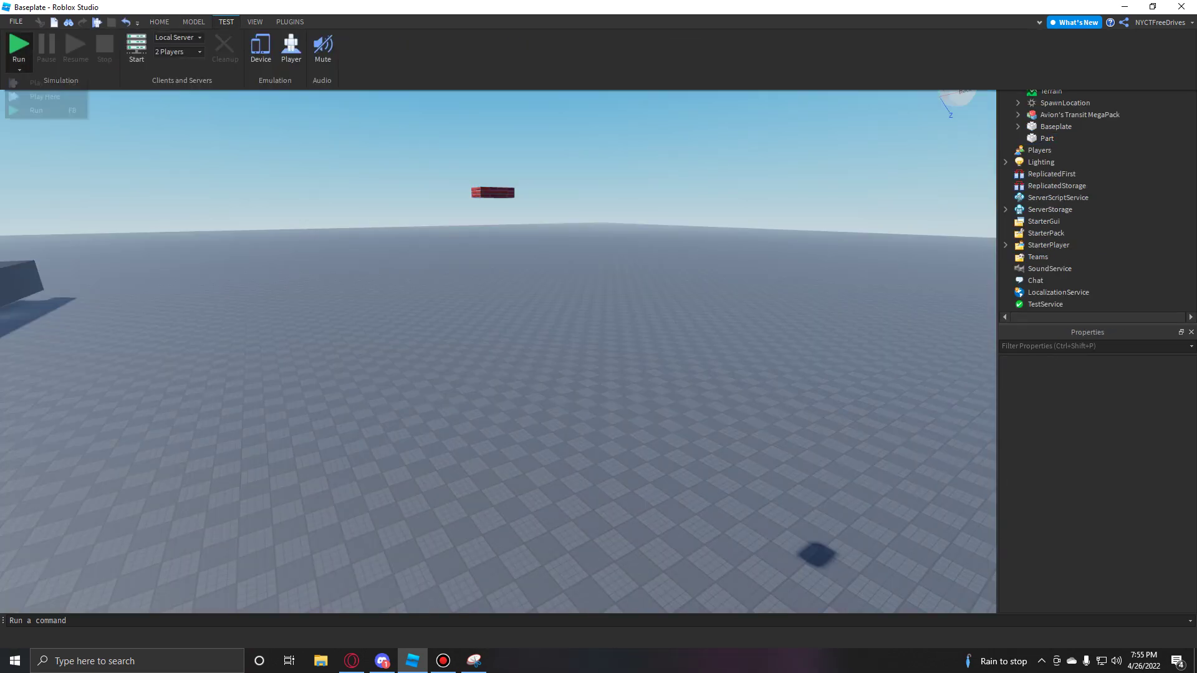
{"action": "left_click", "coordinate": [38, 110]}
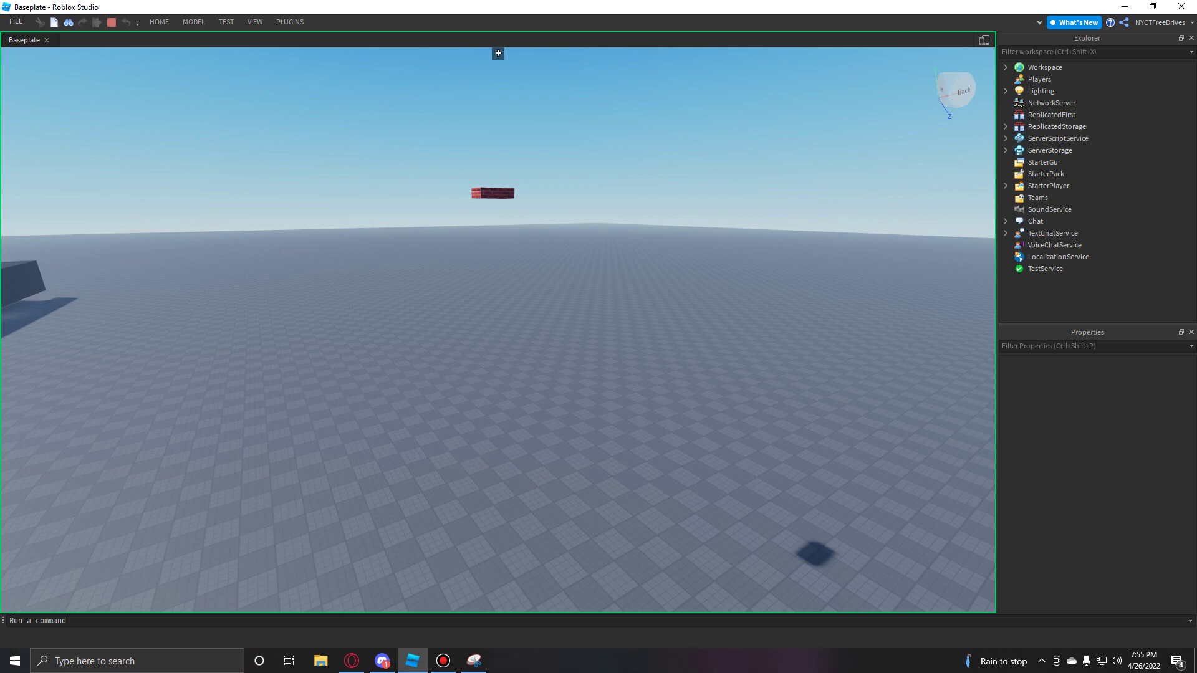
Select the floating red block in the running simulation and turn off its anchoring
{"action": "left_click", "coordinate": [493, 193]}
{"action": "left_click", "coordinate": [159, 22]}
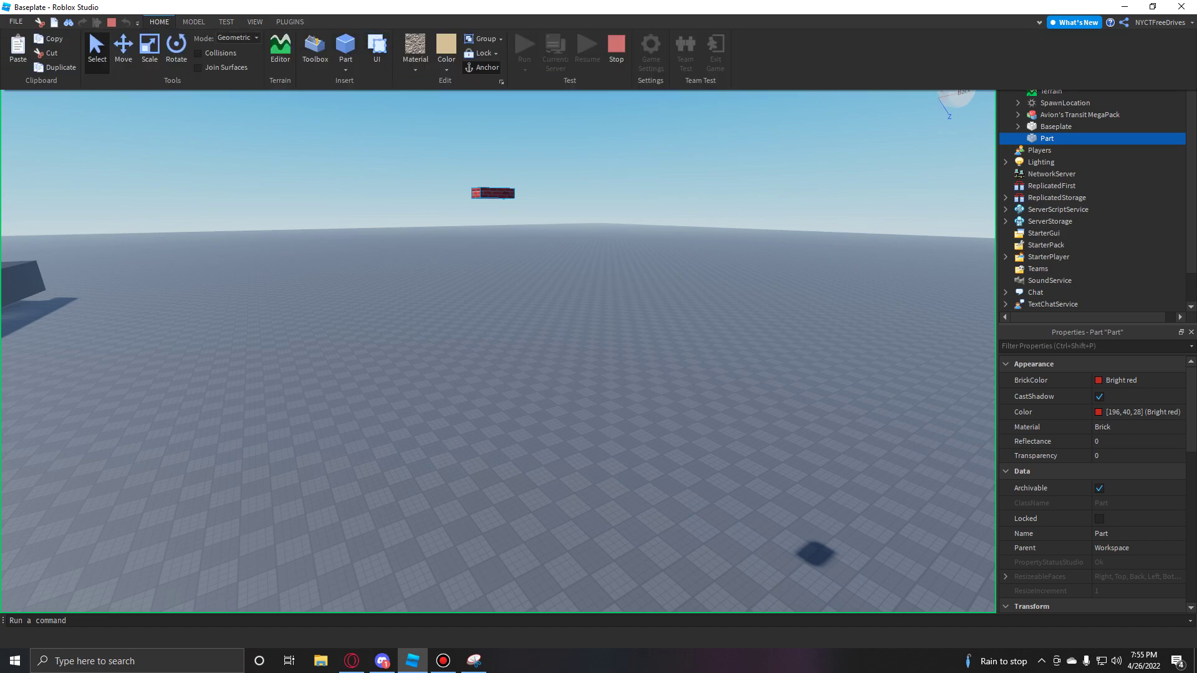
{"action": "left_click", "coordinate": [482, 68]}
{"action": "left_click", "coordinate": [486, 143]}
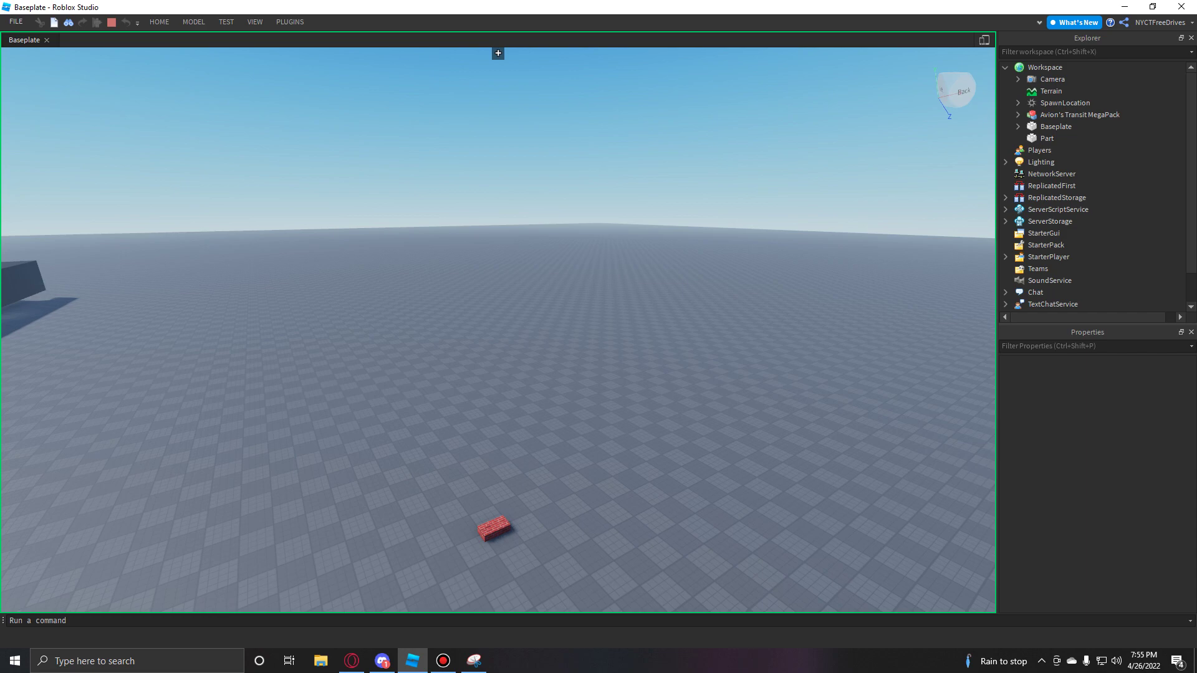
Inspect the unanchored block on the baseplate from close range, and stop the simulation
{"action": "right_click_drag", "start_coordinate": [498, 330], "coordinate": [374, 386]}
{"action": "key", "text": "d"}
{"action": "key", "text": "w"}
{"action": "right_click_drag", "start_coordinate": [498, 330], "coordinate": [555, 368]}
{"action": "key", "text": "a"}
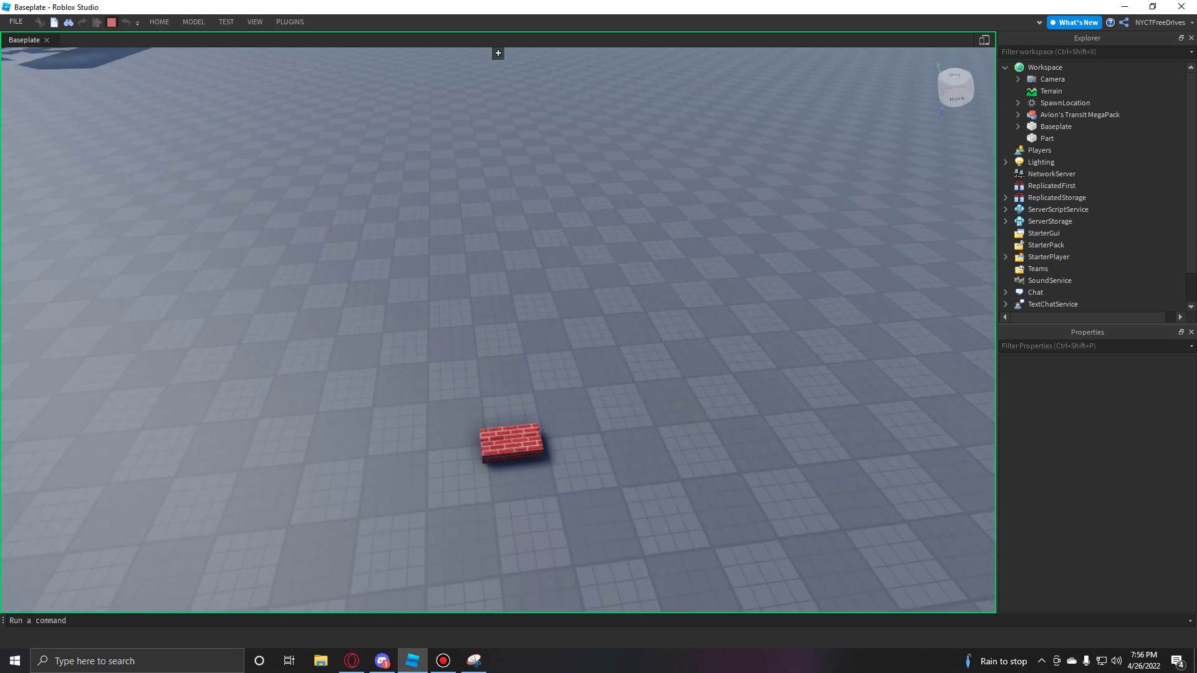
{"action": "right_click_drag", "start_coordinate": [498, 53], "coordinate": [498, 53]}
Select the raised red brick block and stretch it down toward the baseplate with the Scale tool
{"action": "left_click", "coordinate": [493, 193]}
{"action": "left_click", "coordinate": [194, 22]}
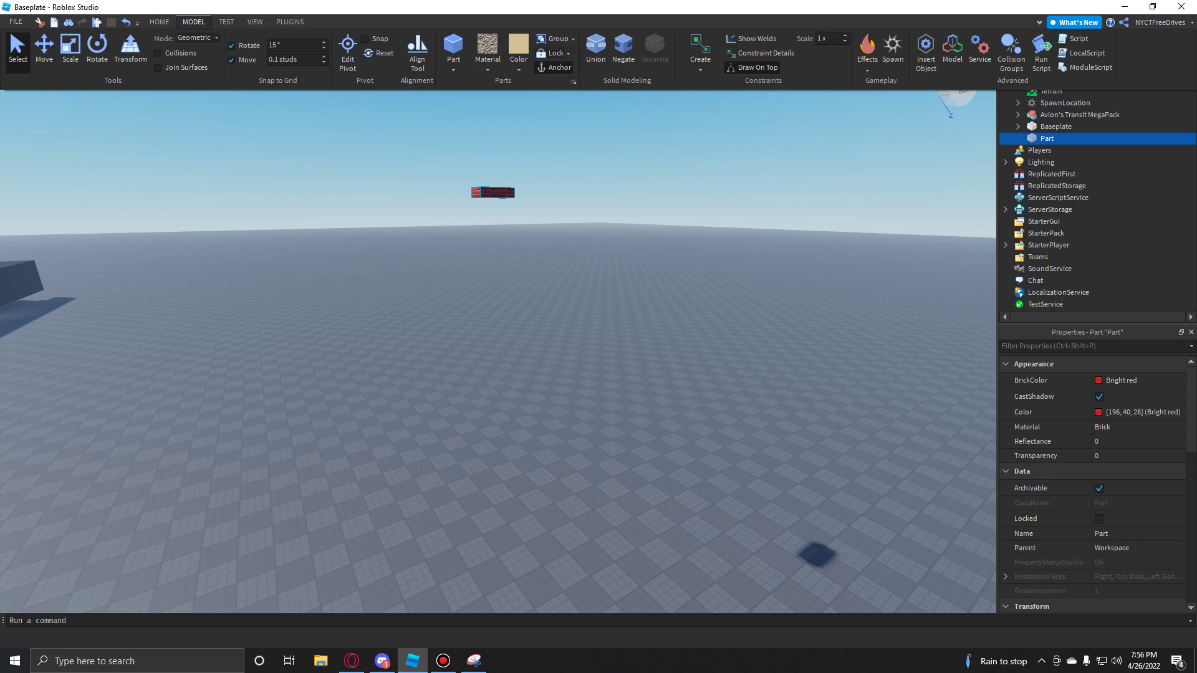
{"action": "left_click", "coordinate": [557, 38]}
{"action": "key", "text": "Escape"}
{"action": "right_click_drag", "start_coordinate": [498, 349], "coordinate": [393, 421]}
{"action": "left_click", "coordinate": [159, 22]}
{"action": "left_click", "coordinate": [149, 53]}
{"action": "right_click_drag", "start_coordinate": [499, 312], "coordinate": [692, 280]}
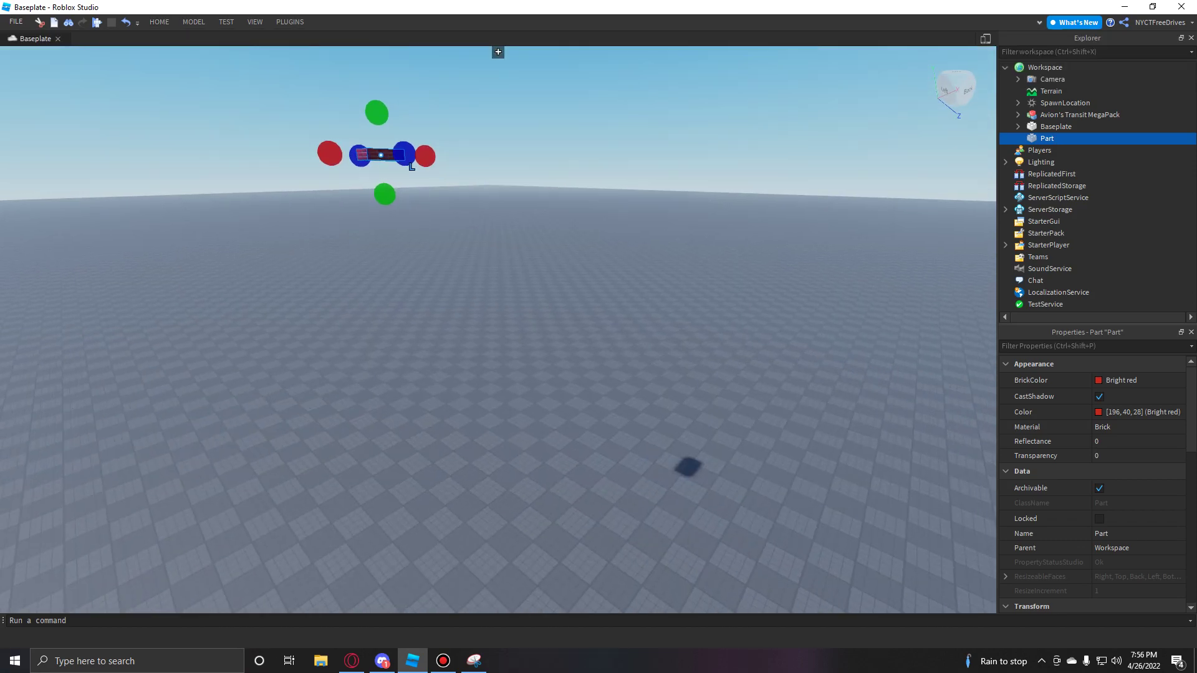
{"action": "left_click_drag", "start_coordinate": [384, 194], "coordinate": [417, 522]}
{"action": "right_click_drag", "start_coordinate": [416, 522], "coordinate": [340, 530]}
{"action": "key", "text": "d"}
Scale the red brick block outward in width and depth to form a massive tower
{"action": "left_click_drag", "start_coordinate": [408, 313], "coordinate": [821, 268]}
{"action": "right_click_drag", "start_coordinate": [821, 269], "coordinate": [886, 277]}
{"action": "key", "text": "e"}
{"action": "left_click_drag", "start_coordinate": [636, 361], "coordinate": [426, 252]}
{"action": "left_click_drag", "start_coordinate": [521, 154], "coordinate": [498, 131]}
{"action": "right_click_drag", "start_coordinate": [521, 147], "coordinate": [497, 130]}
{"action": "left_click_drag", "start_coordinate": [498, 131], "coordinate": [498, 129]}
{"action": "key", "text": "Escape"}
Examine the enlarged brick tower from different distances and sides
{"action": "key", "text": "s"}
{"action": "right_click_drag", "start_coordinate": [498, 129], "coordinate": [512, 207]}
{"action": "key", "text": "s"}
{"action": "key", "text": "w"}
{"action": "key", "text": "s"}
{"action": "left_click", "coordinate": [489, 278]}
{"action": "key", "text": "f"}
{"action": "key", "text": "d"}
{"action": "right_click_drag", "start_coordinate": [511, 207], "coordinate": [432, 223]}
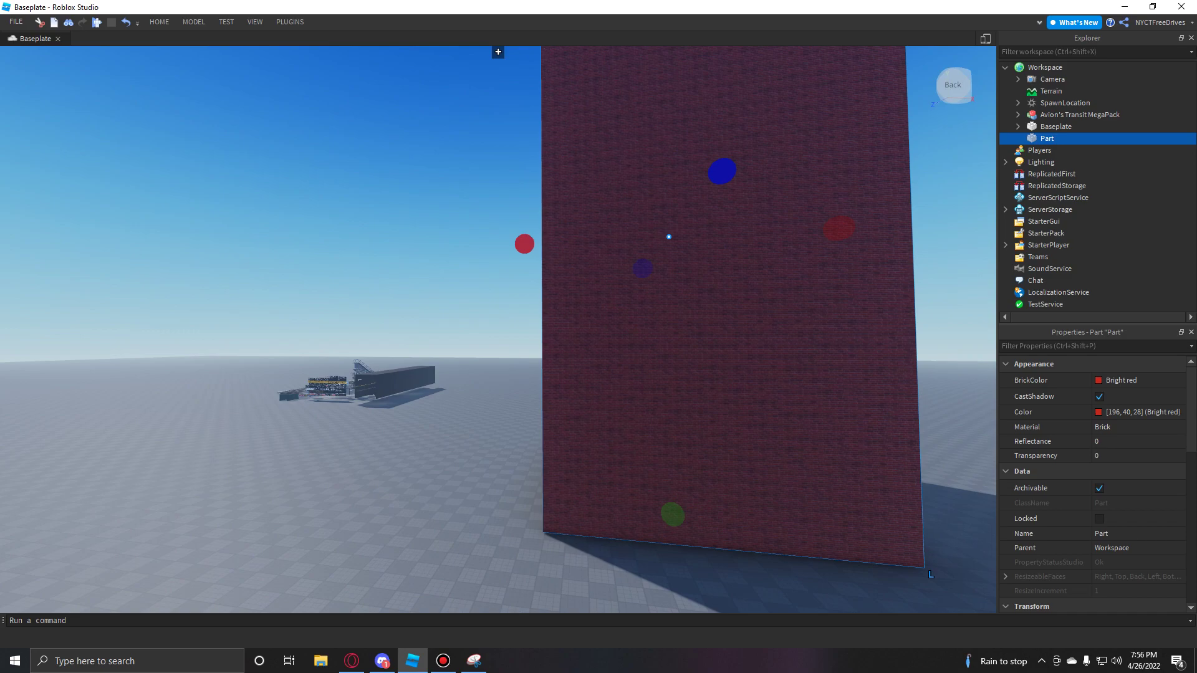
Switch to the Move tool and focus the view on Avion's Transit MegaPack and on the brick tower
{"action": "left_click", "coordinate": [158, 22]}
{"action": "left_click", "coordinate": [123, 50]}
{"action": "key", "text": "f"}
{"action": "right_click_drag", "start_coordinate": [499, 329], "coordinate": [455, 421]}
{"action": "key", "text": "a"}
{"action": "key", "text": "s"}
{"action": "key", "text": "f"}
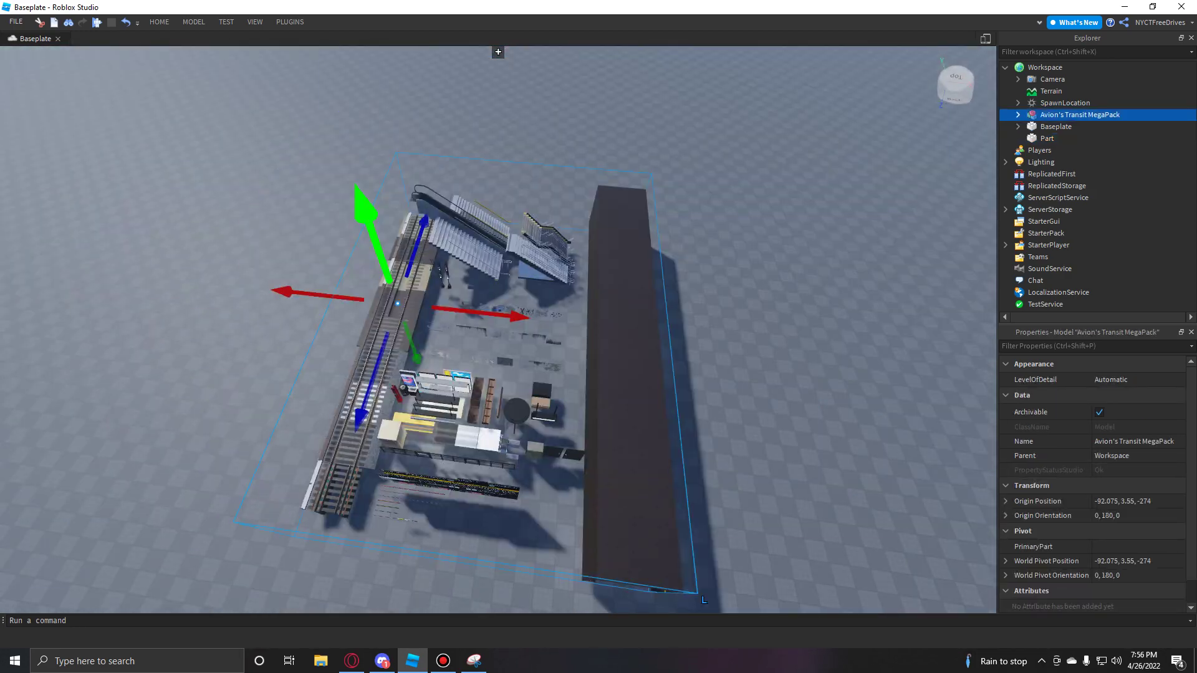
{"action": "right_click_drag", "start_coordinate": [437, 312], "coordinate": [511, 293]}
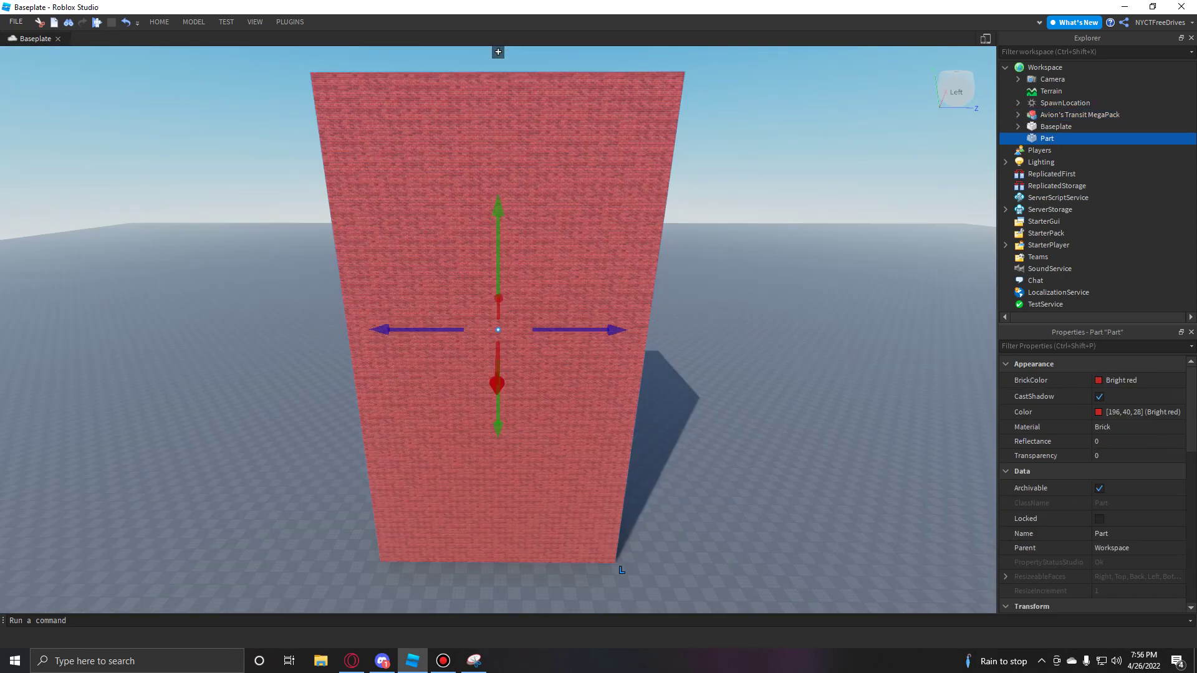
{"action": "right_click_drag", "start_coordinate": [449, 168], "coordinate": [530, 236]}
{"action": "scroll", "coordinate": [499, 249], "scroll_direction": "down", "scroll_amount": 5}
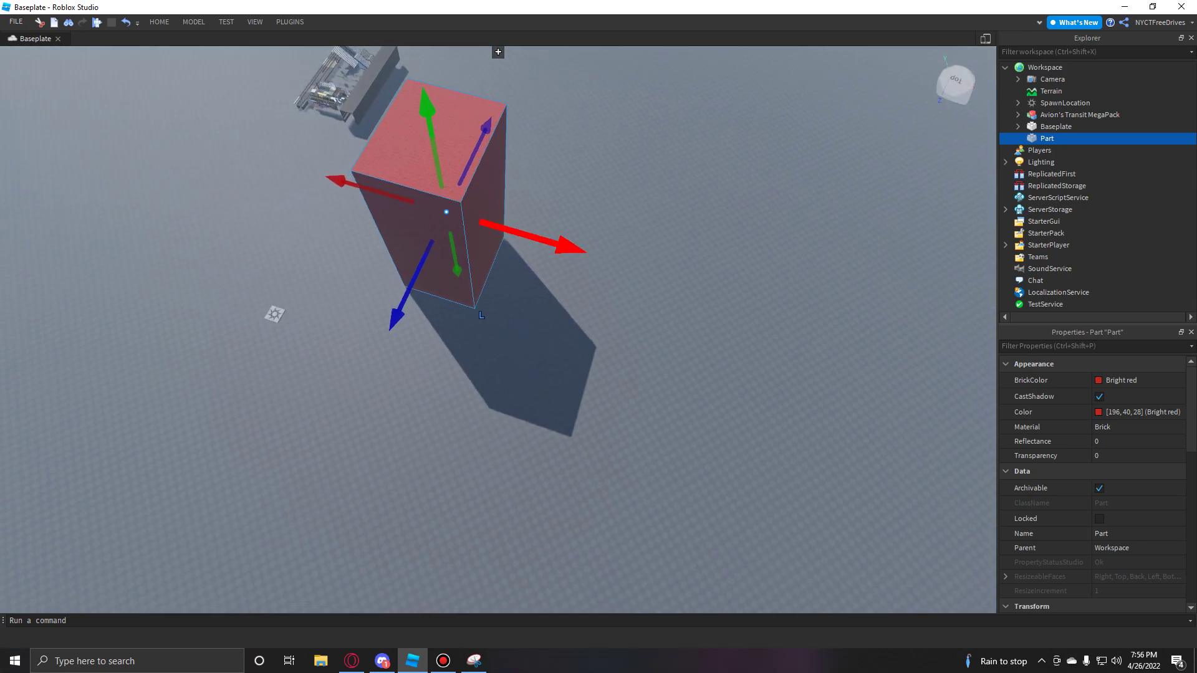
Duplicate the brick tower three times and spread the copies apart on the baseplate with the Move tool
{"action": "key", "text": "ctrl+d"}
{"action": "left_click_drag", "start_coordinate": [530, 237], "coordinate": [703, 287]}
{"action": "left_click_drag", "start_coordinate": [593, 349], "coordinate": [582, 386]}
{"action": "key", "text": "ctrl+d"}
{"action": "right_click_drag", "start_coordinate": [700, 330], "coordinate": [748, 329]}
{"action": "key", "text": "ctrl+d"}
{"action": "left_click_drag", "start_coordinate": [627, 291], "coordinate": [777, 279]}
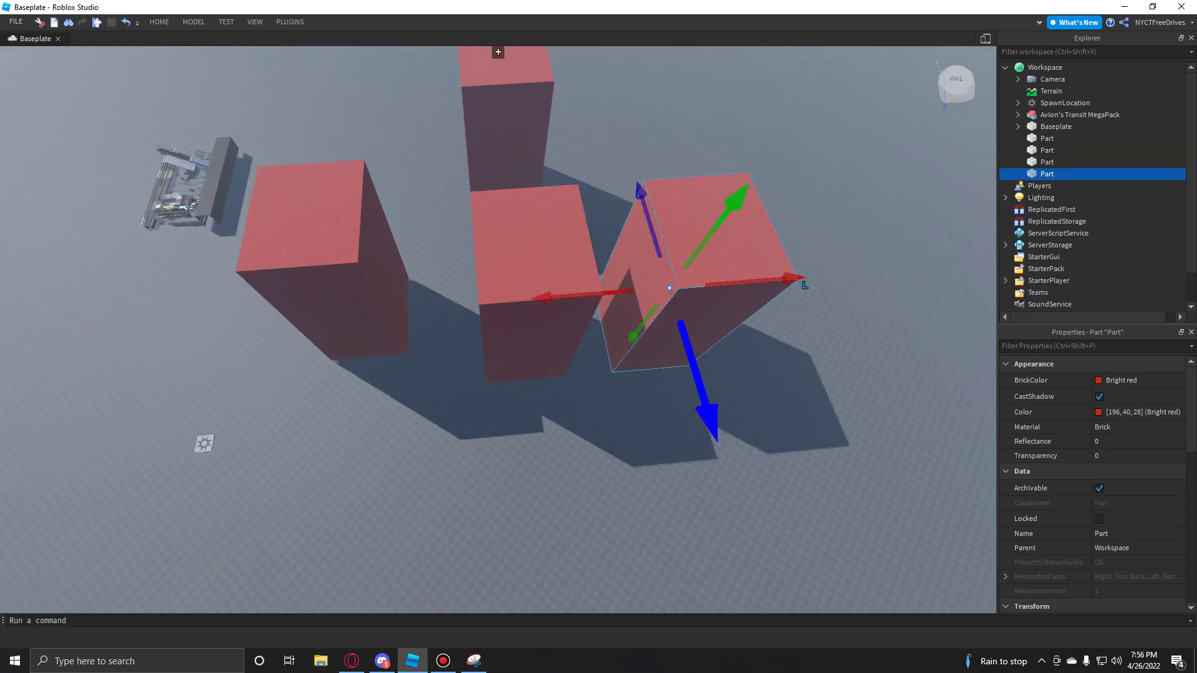
{"action": "left_click_drag", "start_coordinate": [698, 382], "coordinate": [659, 256]}
{"action": "left_click_drag", "start_coordinate": [562, 179], "coordinate": [604, 175]}
{"action": "right_click_drag", "start_coordinate": [604, 250], "coordinate": [603, 212]}
{"action": "scroll", "coordinate": [603, 253], "scroll_direction": "down", "scroll_amount": 1}
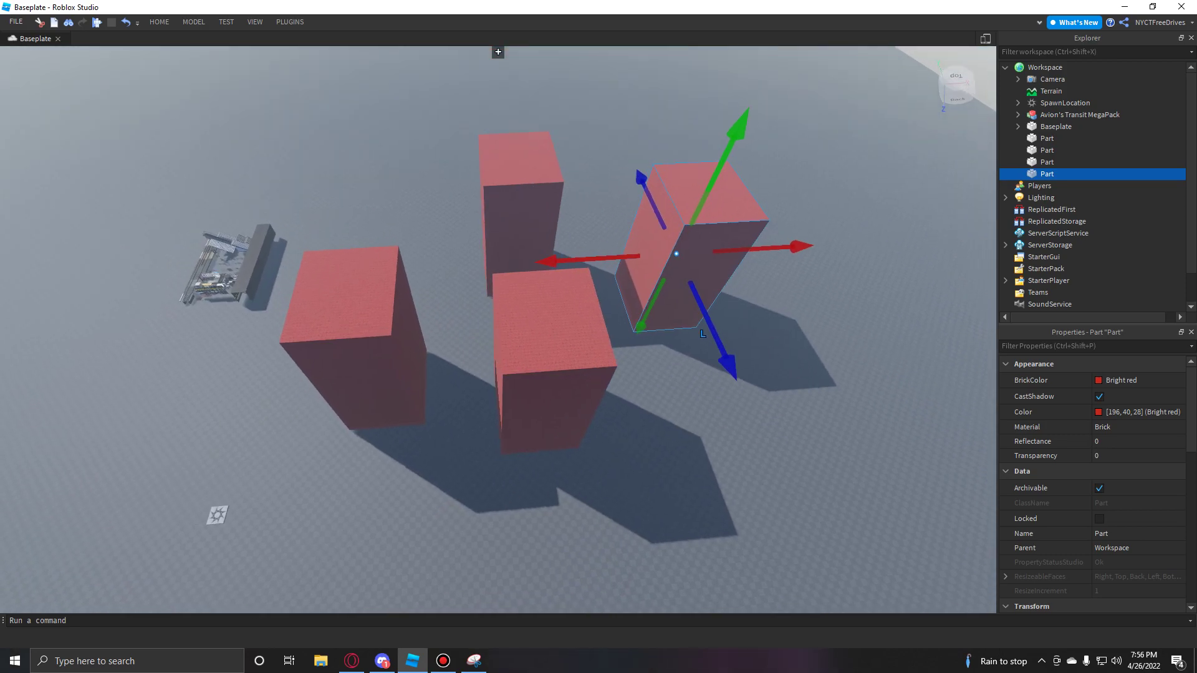
Select the four brick towers one by one and together, and try moving them as a set
{"action": "left_click", "coordinate": [339, 287]}
{"action": "left_click", "coordinate": [554, 349]}
{"action": "left_click", "coordinate": [515, 220]}
{"action": "left_click", "coordinate": [676, 254]}
{"action": "left_click", "coordinate": [519, 240], "text": "ctrl"}
{"action": "left_click", "coordinate": [353, 299], "text": "ctrl"}
{"action": "left_click", "coordinate": [686, 262], "text": "ctrl"}
{"action": "left_click_drag", "start_coordinate": [652, 272], "coordinate": [497, 287]}
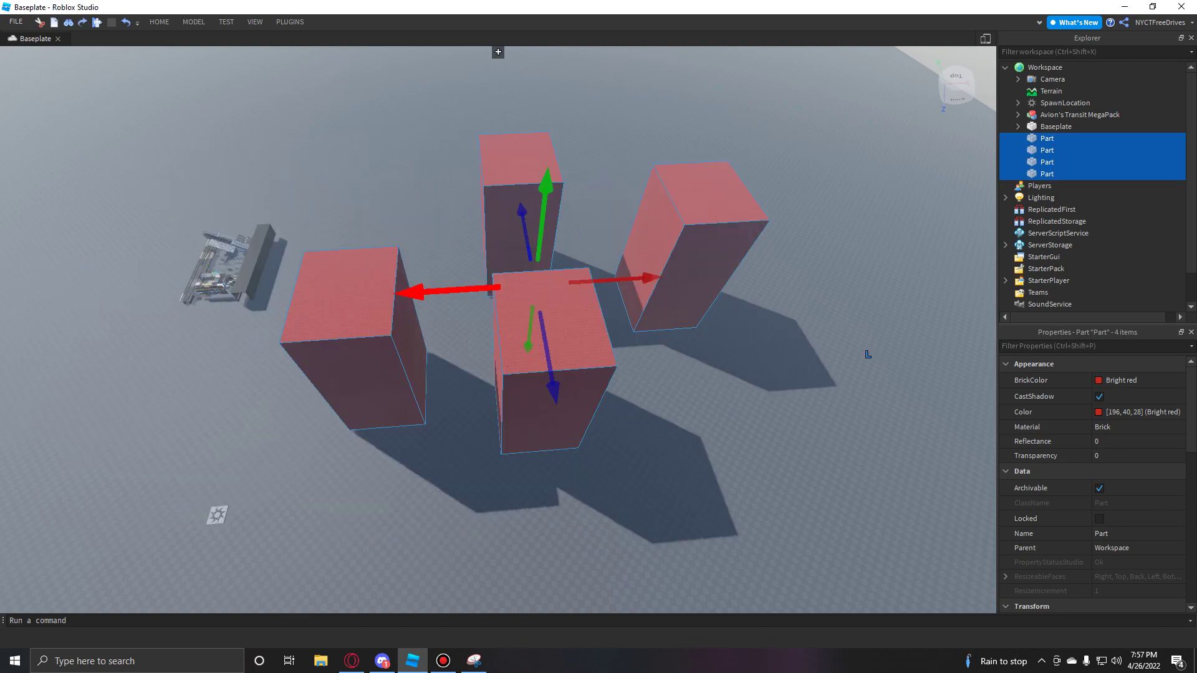
{"action": "key", "text": "Escape"}
Try selecting all four brick towers at once with a selection box around them
{"action": "left_click_drag", "start_coordinate": [817, 506], "coordinate": [294, 128]}
{"action": "left_click_drag", "start_coordinate": [845, 520], "coordinate": [702, 451]}
{"action": "left_click_drag", "start_coordinate": [748, 473], "coordinate": [739, 470]}
{"action": "left_click_drag", "start_coordinate": [791, 507], "coordinate": [283, 98]}
{"action": "left_click", "coordinate": [791, 262]}
Multi-select the four brick towers and group them into a single model
{"action": "left_click", "coordinate": [676, 251]}
{"action": "left_click", "coordinate": [521, 206], "text": "ctrl"}
{"action": "left_click", "coordinate": [353, 312], "text": "ctrl"}
{"action": "left_click", "coordinate": [548, 330], "text": "ctrl"}
{"action": "left_click", "coordinate": [194, 21]}
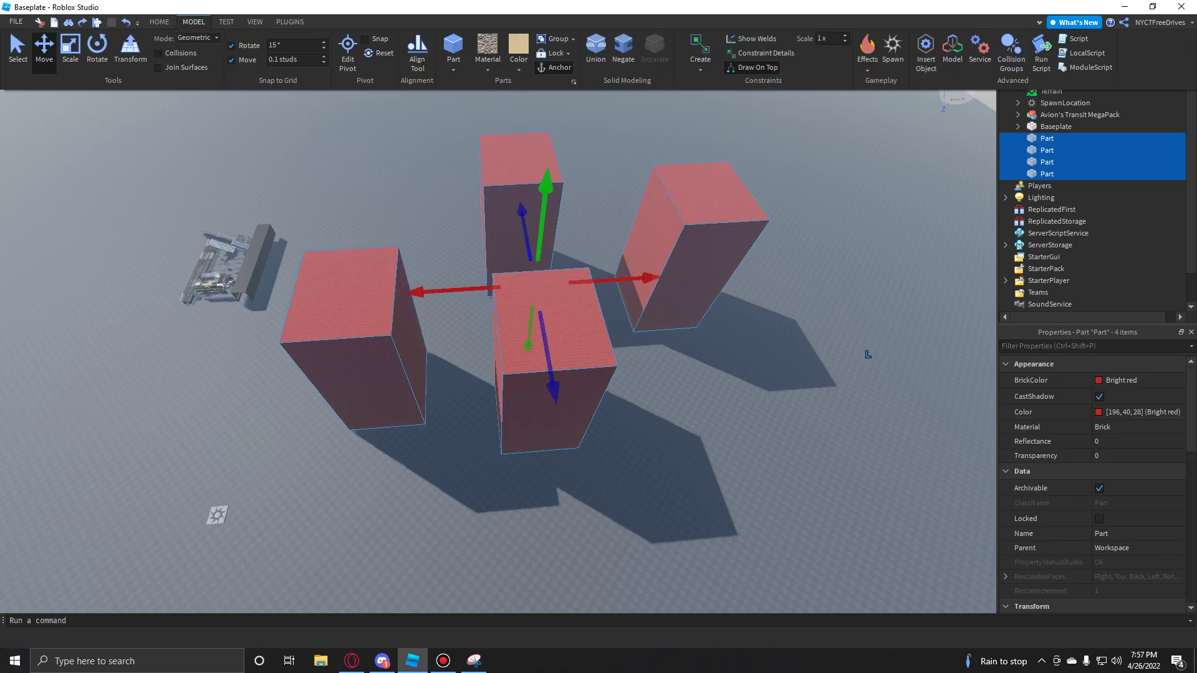
{"action": "key", "text": "ctrl+g"}
Move the grouped brick towers together across the baseplate
{"action": "left_click", "coordinate": [868, 354]}
{"action": "left_click_drag", "start_coordinate": [534, 285], "coordinate": [483, 204]}
{"action": "right_click_drag", "start_coordinate": [483, 204], "coordinate": [374, 174]}
{"action": "left_click_drag", "start_coordinate": [583, 390], "coordinate": [480, 378]}
Select each brick tower individually inside the grouped model without ungrouping it
{"action": "left_click", "coordinate": [358, 399], "text": "alt"}
{"action": "left_click", "coordinate": [583, 481], "text": "alt"}
{"action": "left_click", "coordinate": [583, 293], "text": "alt"}
{"action": "left_click", "coordinate": [780, 336], "text": "alt"}
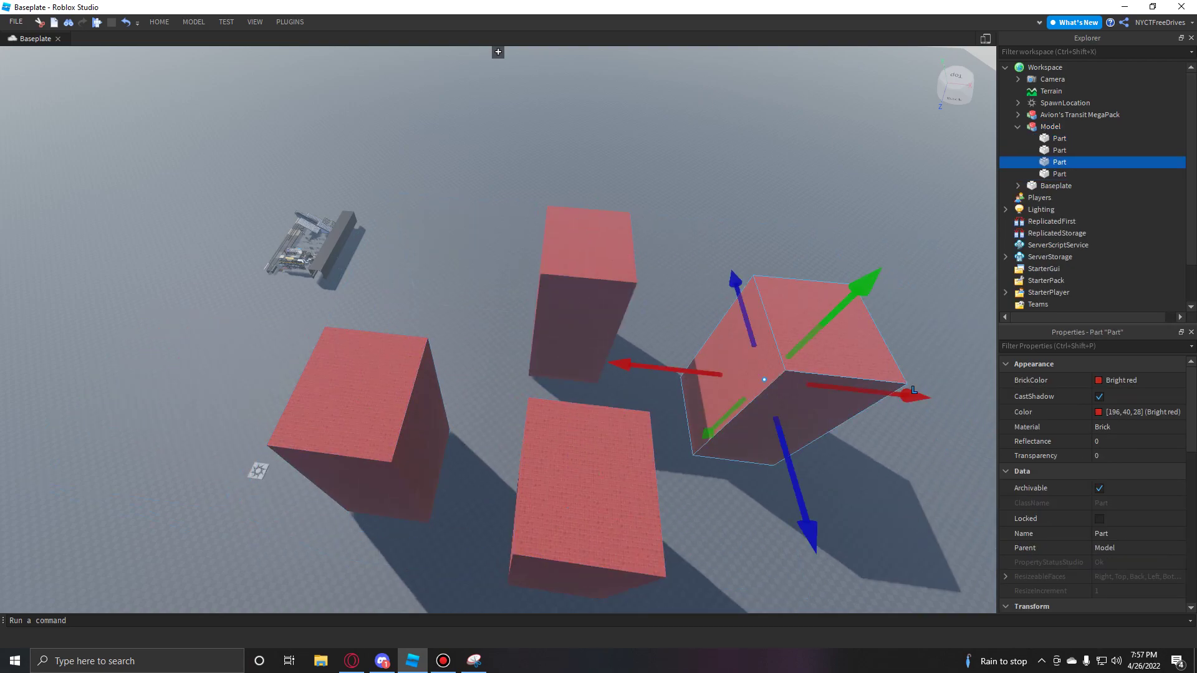
{"action": "left_click", "coordinate": [359, 399], "text": "alt"}
{"action": "left_click", "coordinate": [583, 480], "text": "alt"}
{"action": "left_click", "coordinate": [584, 293], "text": "alt"}
{"action": "left_click", "coordinate": [780, 337], "text": "alt"}
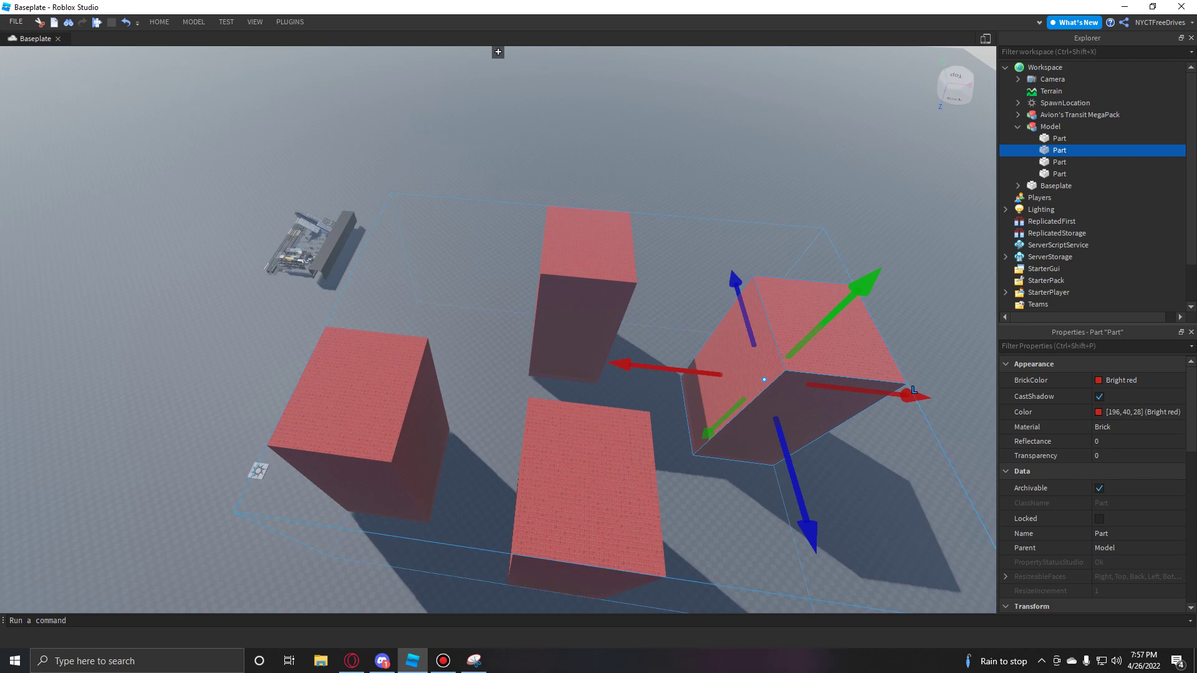
Drag the grouped towers to a new area farther back on the baseplate, and select the whole model
{"action": "left_click_drag", "start_coordinate": [589, 480], "coordinate": [617, 279]}
{"action": "left_click_drag", "start_coordinate": [451, 305], "coordinate": [329, 248], "text": "alt"}
{"action": "left_click_drag", "start_coordinate": [351, 312], "coordinate": [363, 342]}
{"action": "left_click", "coordinate": [362, 349]}
{"action": "left_click_drag", "start_coordinate": [335, 266], "coordinate": [317, 305]}
{"action": "left_click_drag", "start_coordinate": [613, 357], "coordinate": [428, 158]}
{"action": "left_click_drag", "start_coordinate": [616, 279], "coordinate": [792, 235]}
{"action": "key", "text": "Escape"}
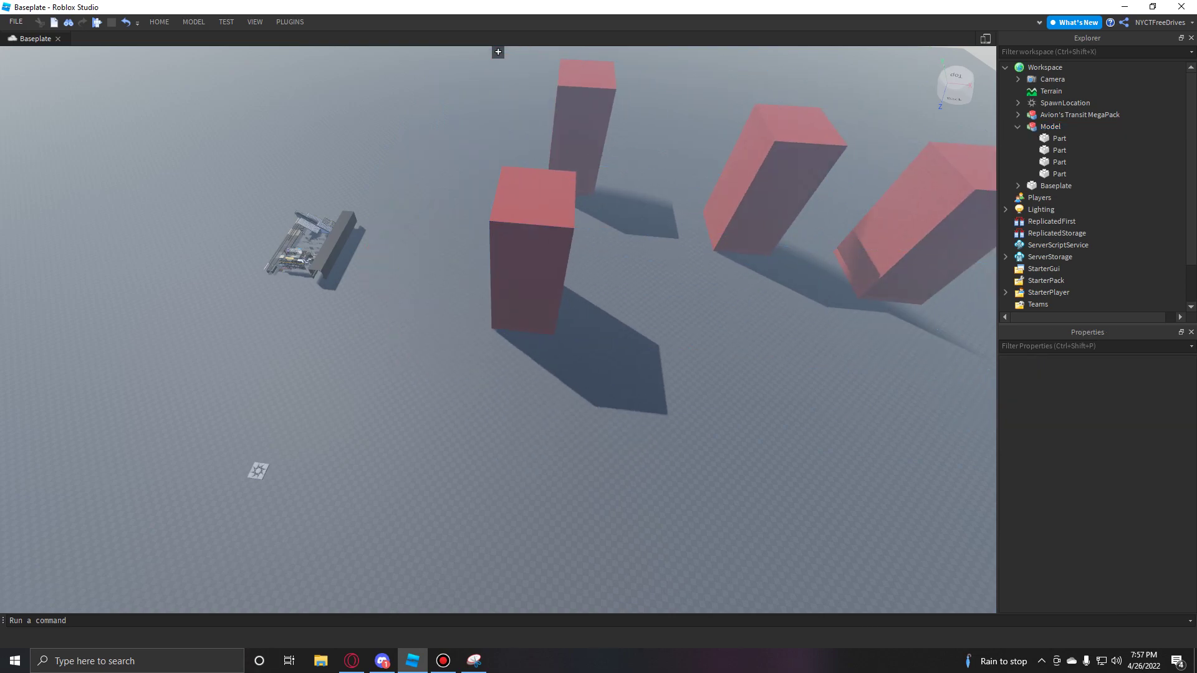
{"action": "left_click", "coordinate": [773, 193]}
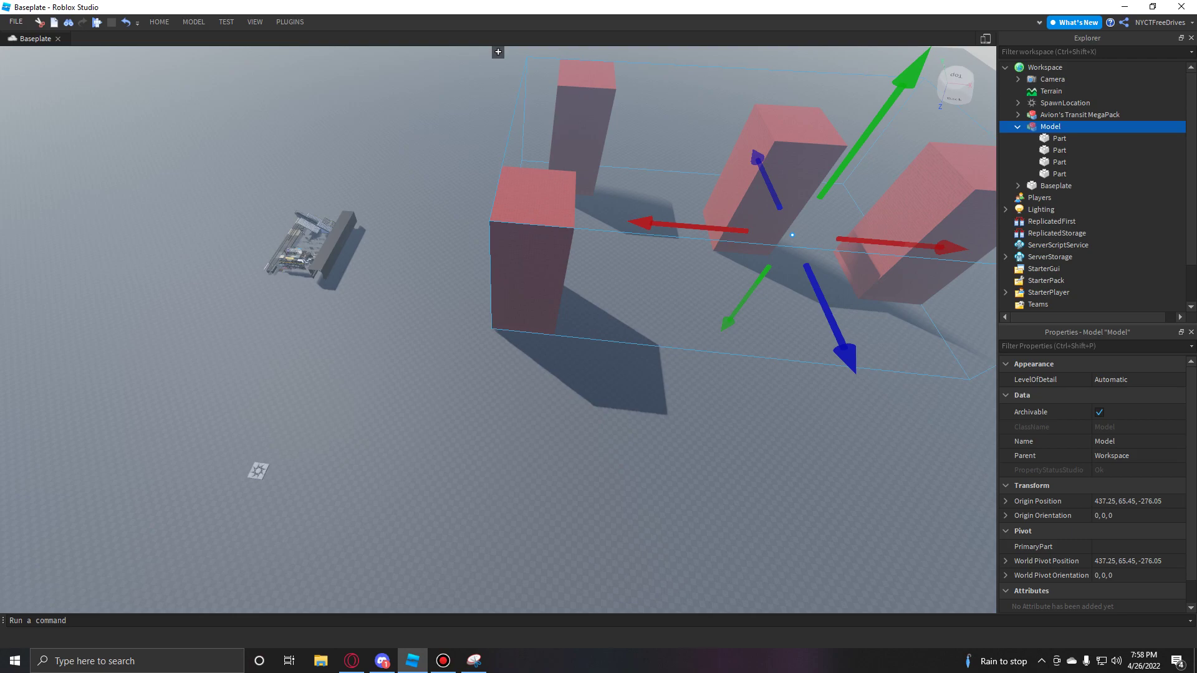
Try moving the Rockaway Parkway Station sign out of the transit pack, and undo the move
{"action": "left_click_drag", "start_coordinate": [315, 250], "coordinate": [561, 498]}
{"action": "key", "text": "f"}
{"action": "key", "text": "f"}
{"action": "scroll", "coordinate": [498, 330], "scroll_direction": "down", "scroll_amount": 2}
{"action": "left_click", "coordinate": [561, 499]}
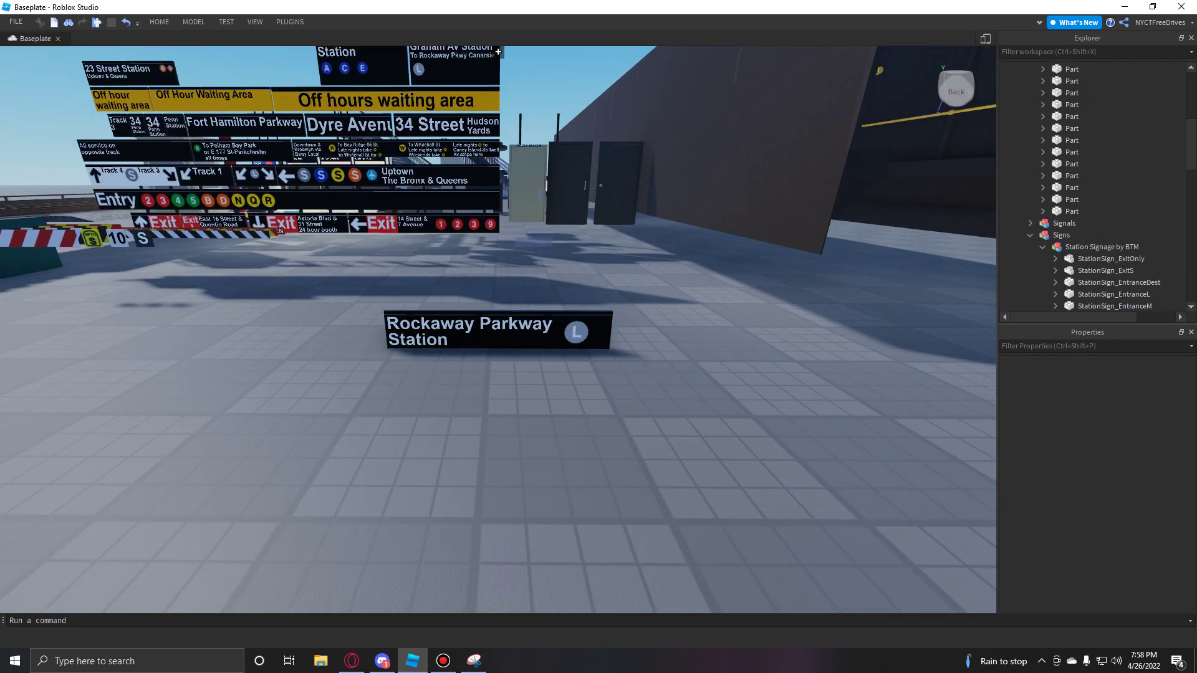
{"action": "scroll", "coordinate": [499, 329], "scroll_direction": "down", "scroll_amount": 4}
{"action": "key", "text": "ctrl+z"}
{"action": "left_click", "coordinate": [561, 436]}
Return to the brick towers, multi-select the individual parts inside their model, and clear the selection
{"action": "right_click_drag", "start_coordinate": [561, 437], "coordinate": [661, 543]}
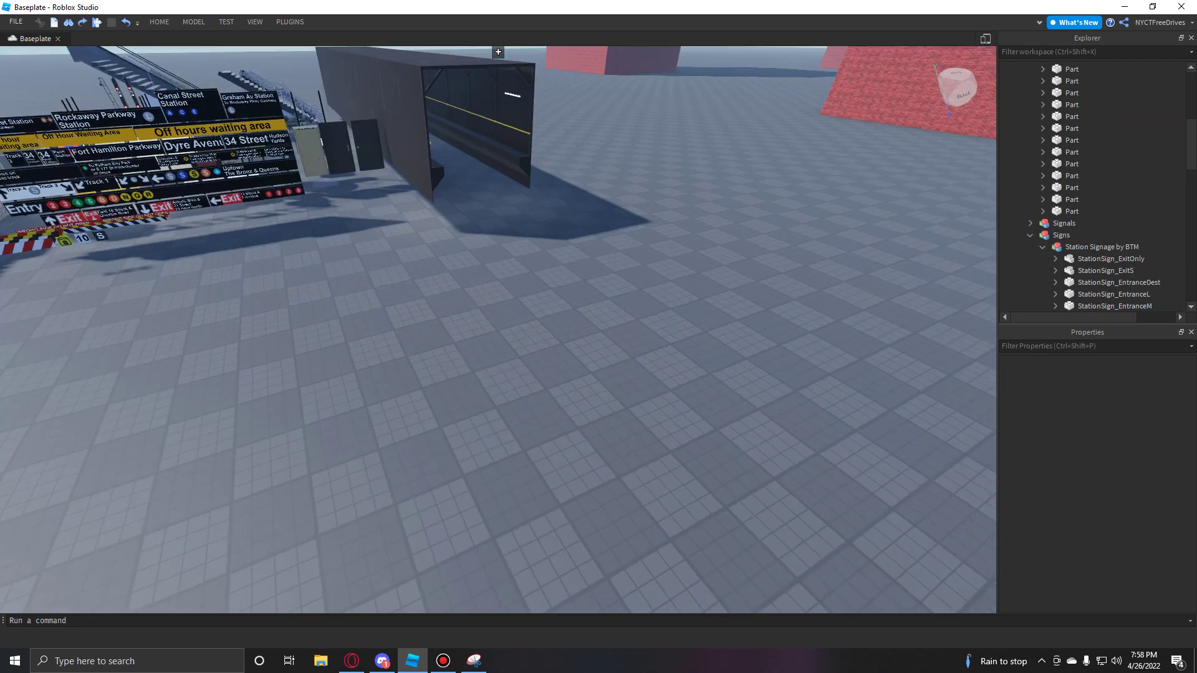
{"action": "right_click_drag", "start_coordinate": [498, 330], "coordinate": [649, 293]}
{"action": "key", "text": "e"}
{"action": "scroll", "coordinate": [498, 330], "scroll_direction": "down", "scroll_amount": 3}
{"action": "right_click_drag", "start_coordinate": [499, 329], "coordinate": [449, 324]}
{"action": "key", "text": "e"}
{"action": "key", "text": "w"}
{"action": "scroll", "coordinate": [498, 330], "scroll_direction": "down", "scroll_amount": 3}
{"action": "left_click", "coordinate": [530, 461], "text": "alt"}
{"action": "left_click", "coordinate": [393, 249], "text": "alt+shift"}
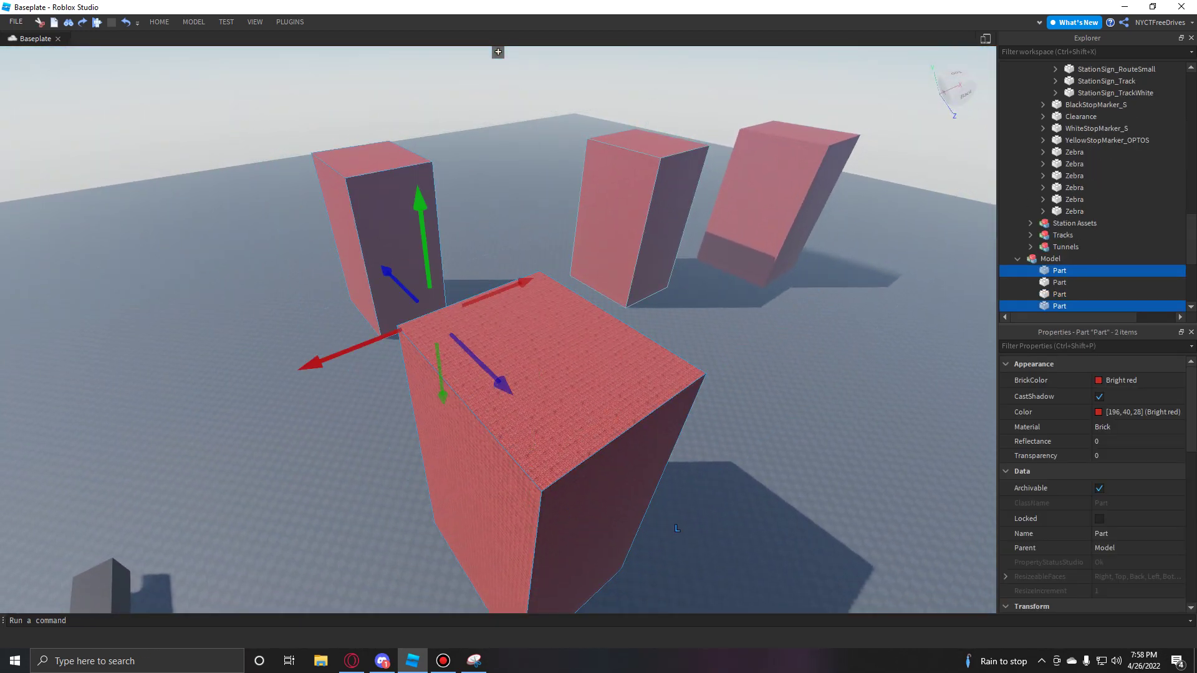
{"action": "left_click", "coordinate": [636, 218], "text": "alt+shift"}
{"action": "left_click", "coordinate": [779, 205], "text": "alt+shift"}
{"action": "left_click", "coordinate": [886, 336]}
Try dragging the grouped tower model to other places, and undo the moves
{"action": "right_click_drag", "start_coordinate": [885, 337], "coordinate": [780, 381]}
{"action": "key", "text": "d"}
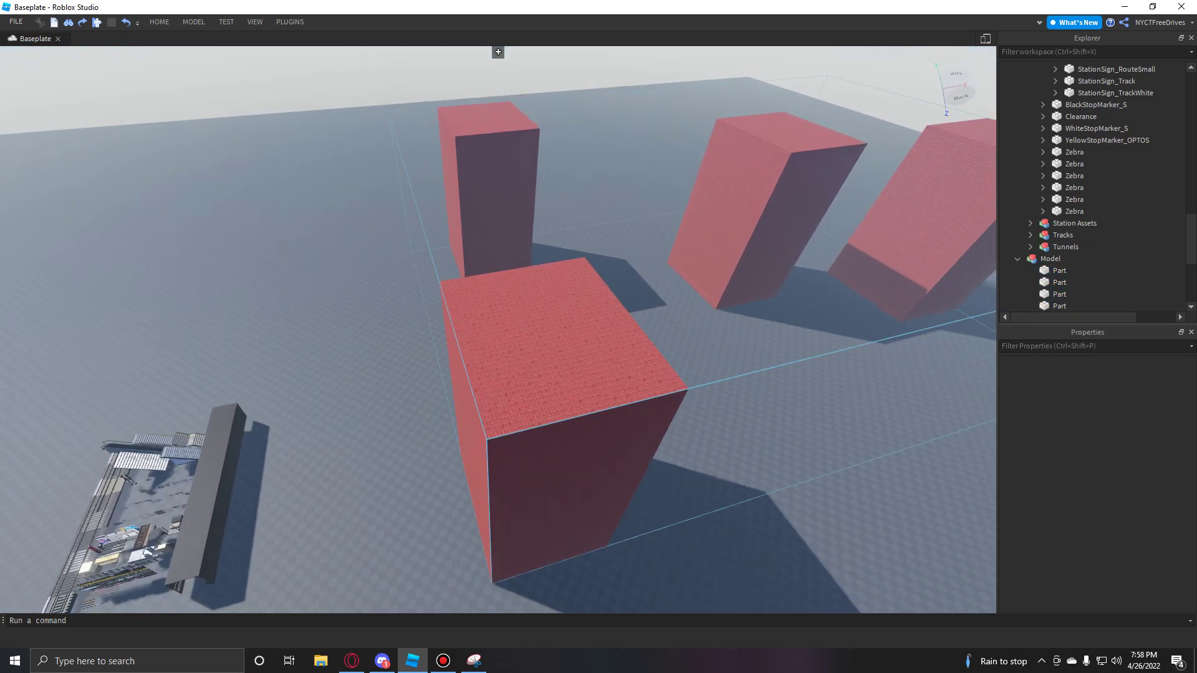
{"action": "key", "text": "s"}
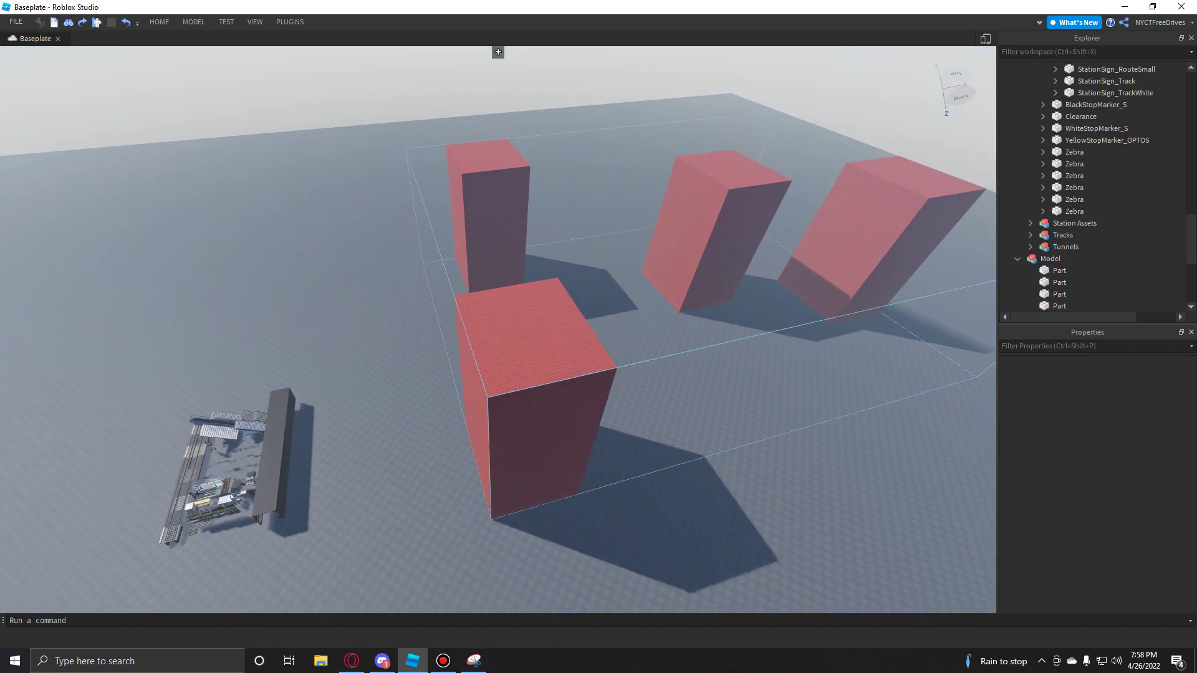
{"action": "left_click_drag", "start_coordinate": [548, 387], "coordinate": [504, 349]}
{"action": "key", "text": "ctrl+z"}
{"action": "left_click_drag", "start_coordinate": [549, 387], "coordinate": [521, 281]}
{"action": "key", "text": "ctrl+z"}
{"action": "key", "text": "ctrl+z"}
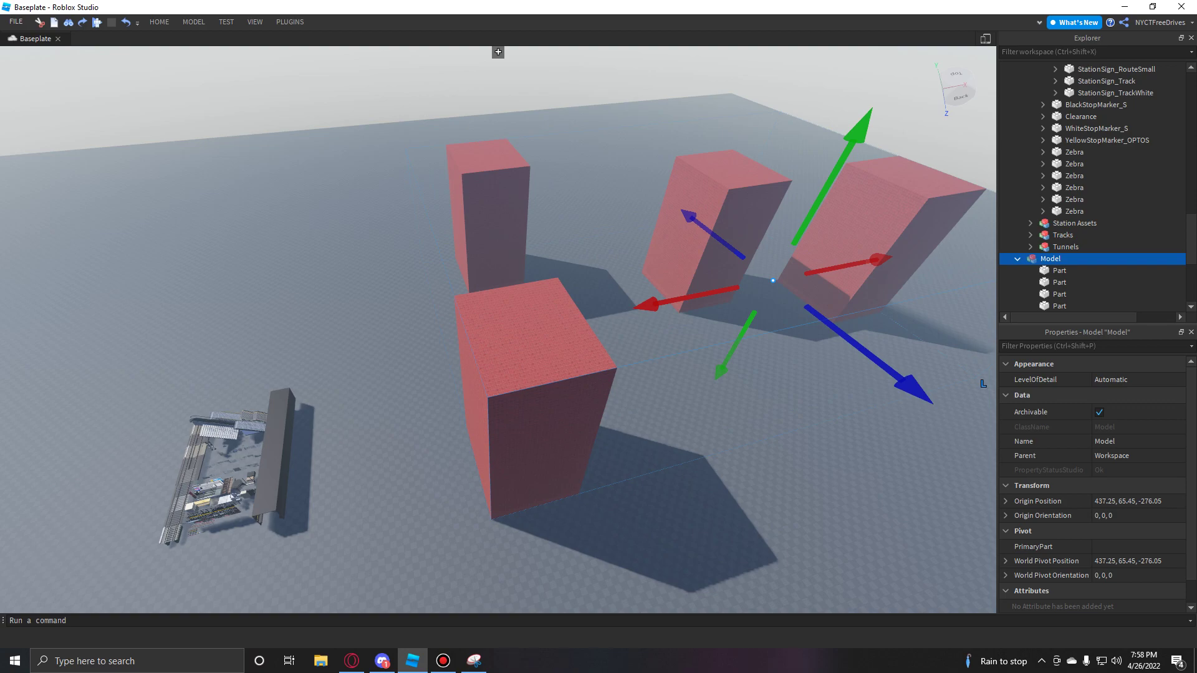
Ungroup the tower model into its four separate parts, repeating the group and ungroup once
{"action": "key", "text": "ctrl+u"}
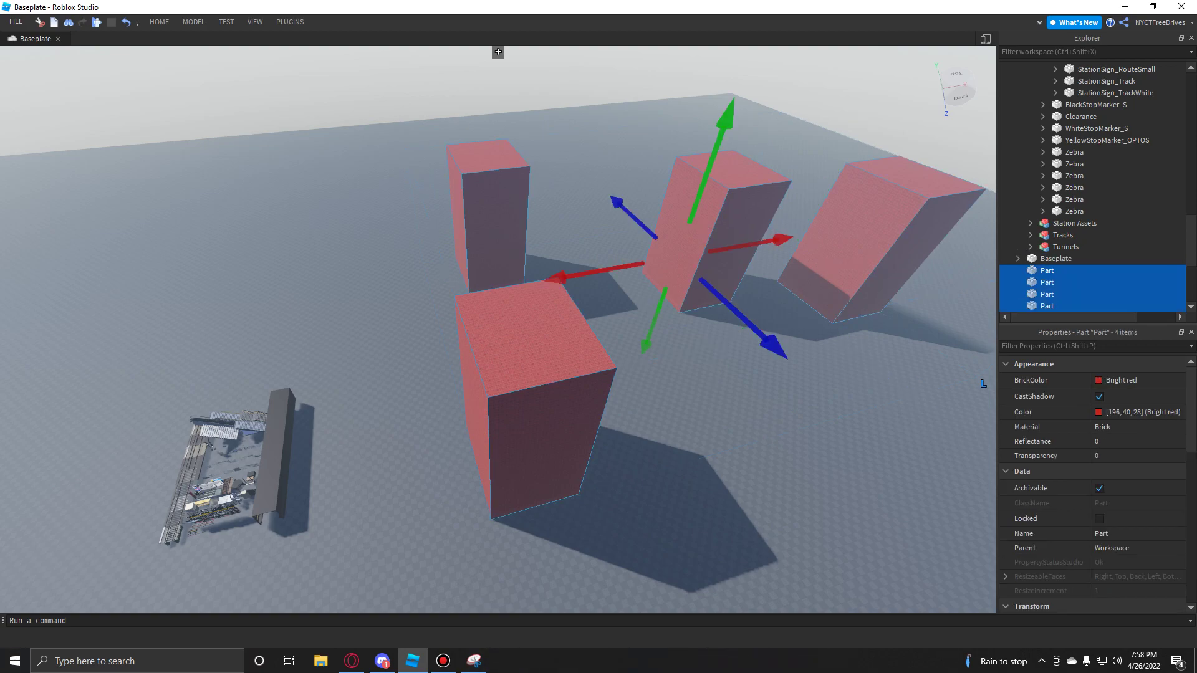
{"action": "left_click_drag", "start_coordinate": [558, 279], "coordinate": [537, 280]}
{"action": "key", "text": "ctrl+z"}
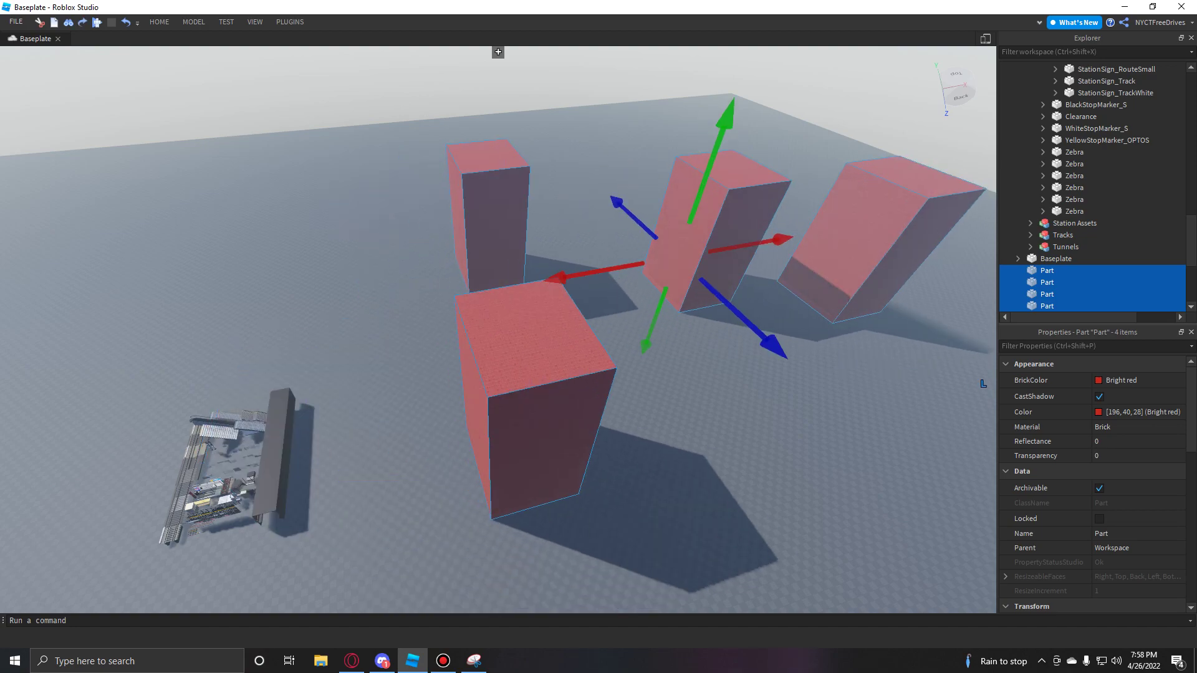
{"action": "key", "text": "ctrl+g"}
{"action": "key", "text": "ctrl+u"}
Start a Run simulation of the place with the four ungrouped brick towers
{"action": "left_click", "coordinate": [194, 22]}
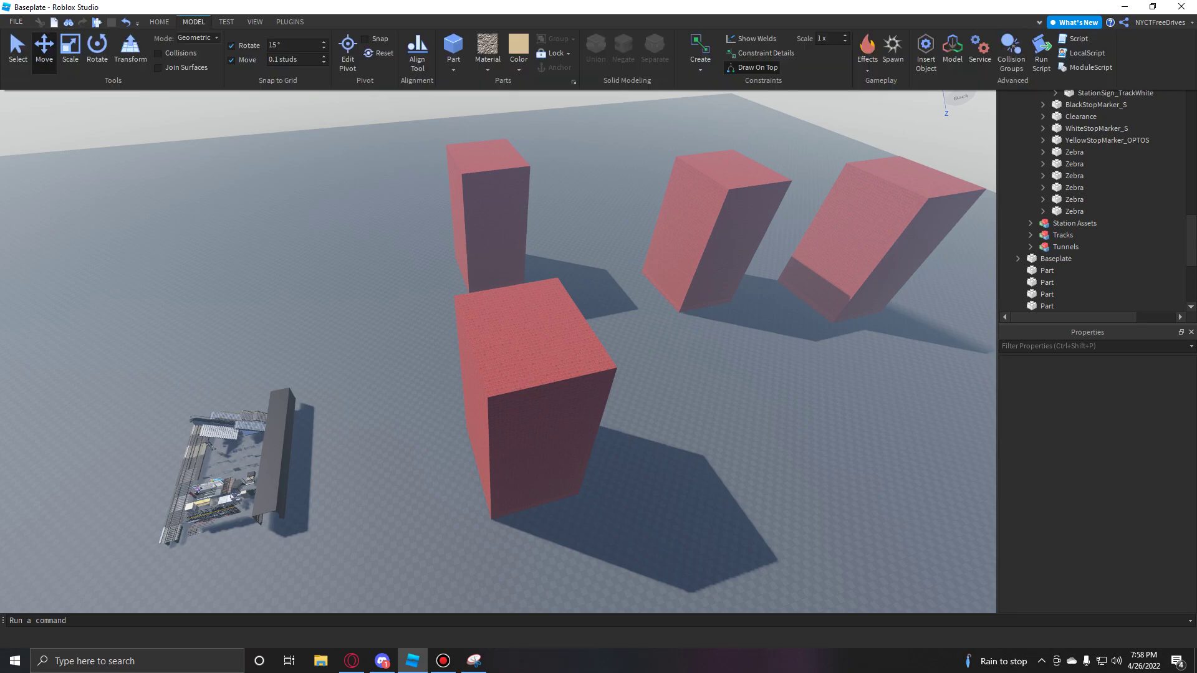
{"action": "left_click", "coordinate": [484, 215]}
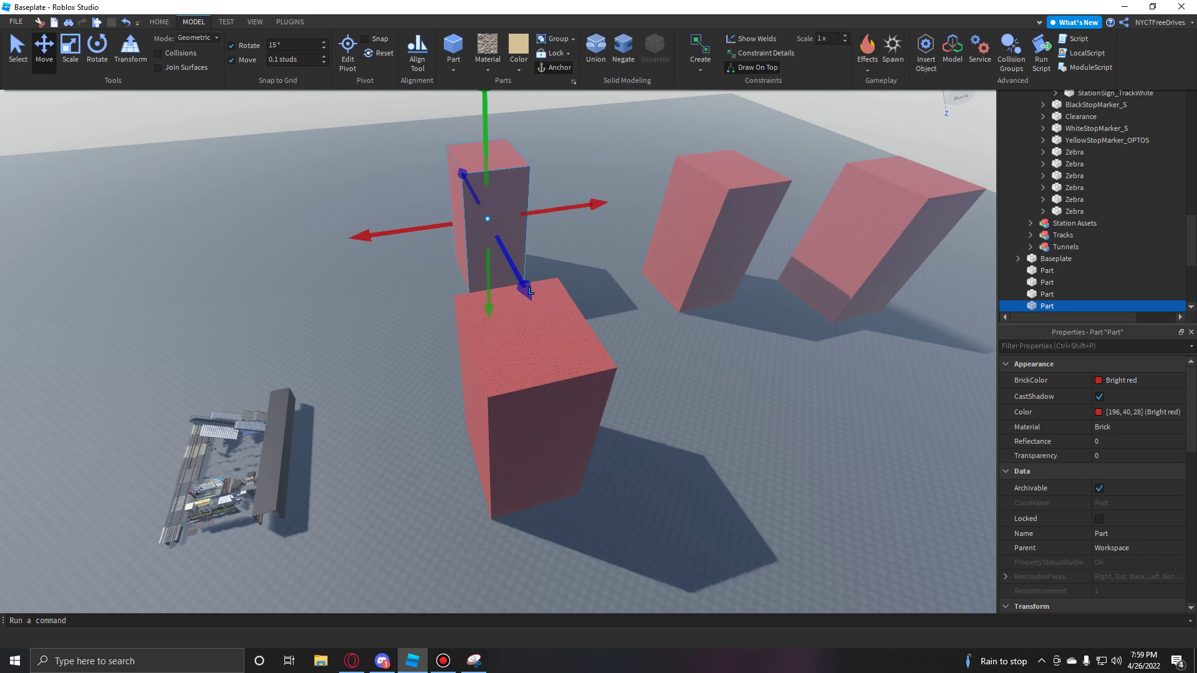
{"action": "left_click", "coordinate": [226, 22]}
{"action": "key", "text": "Escape"}
{"action": "left_click", "coordinate": [226, 22]}
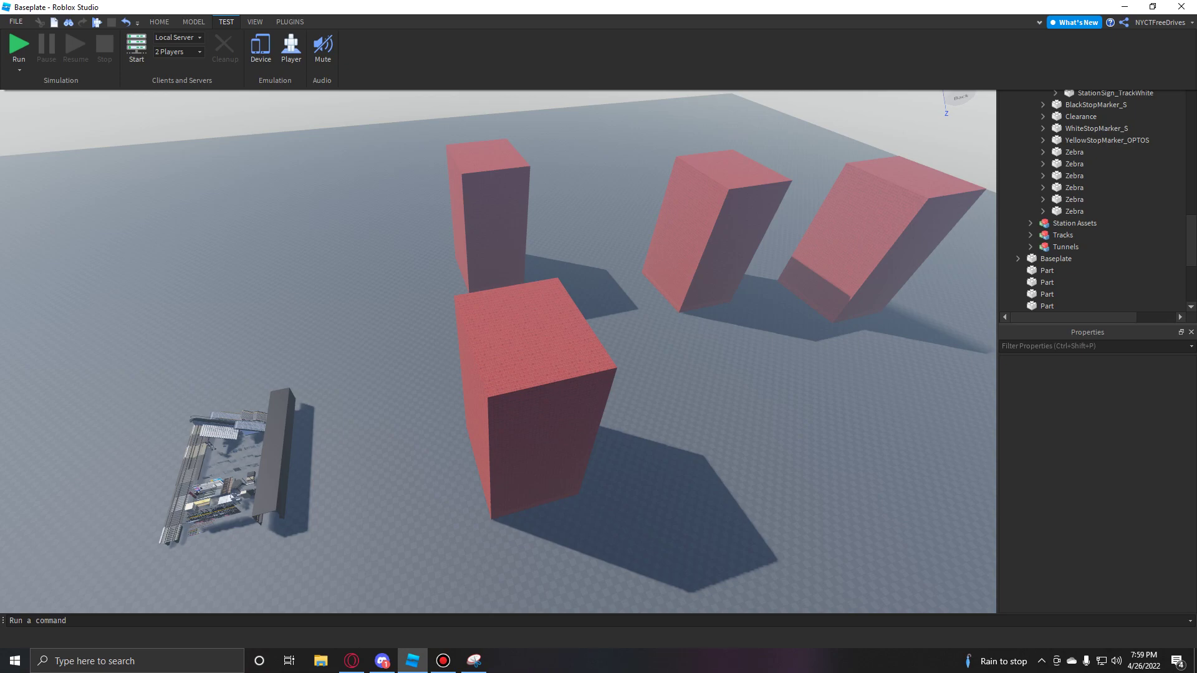
{"action": "left_click", "coordinate": [19, 70]}
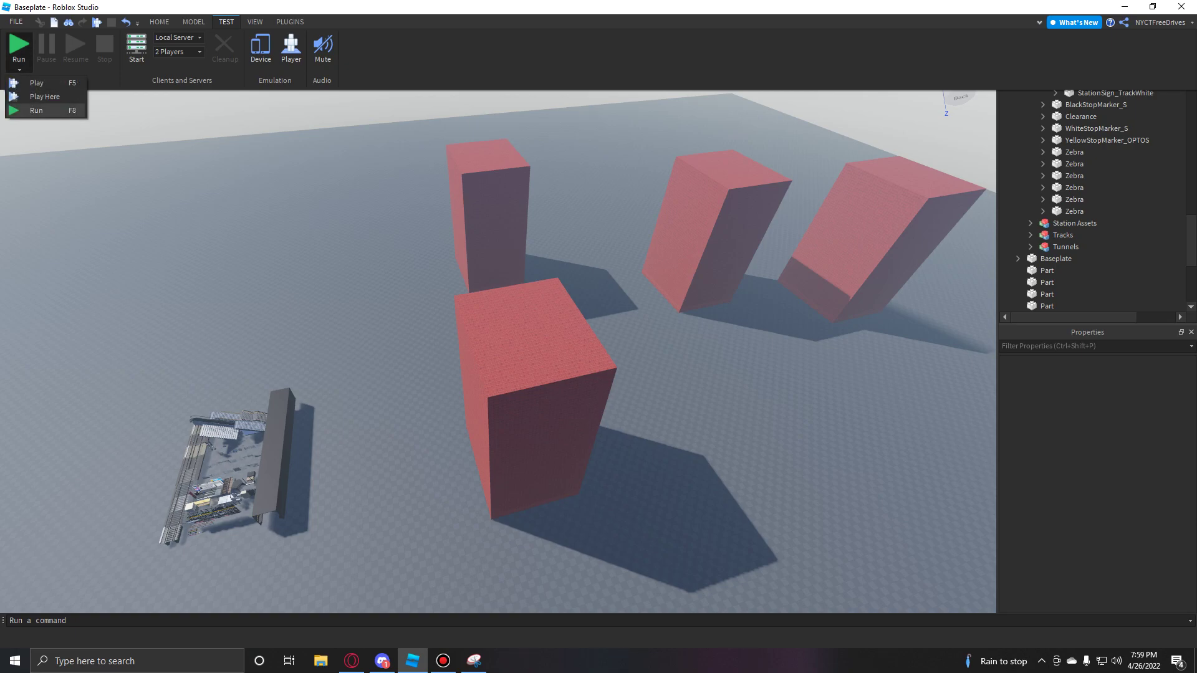
{"action": "left_click", "coordinate": [36, 110]}
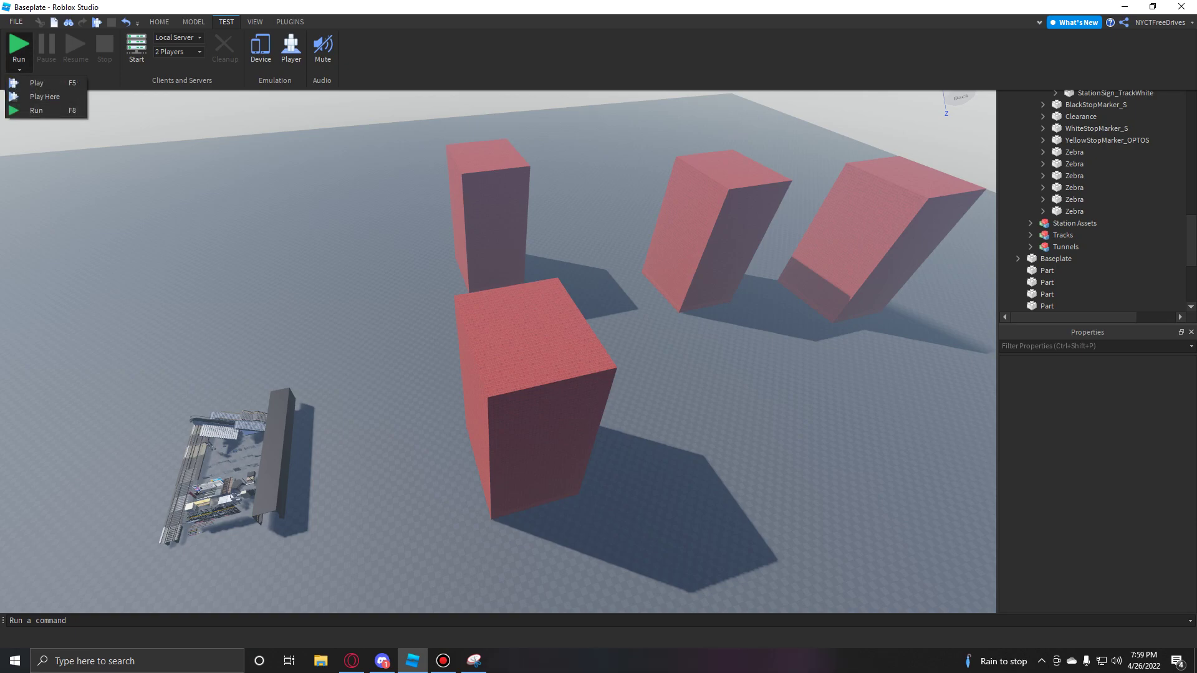
Bring the viewpoint onto a brick tower's top and start a Play Here test from that spot
{"action": "right_click_drag", "start_coordinate": [231, 497], "coordinate": [187, 524]}
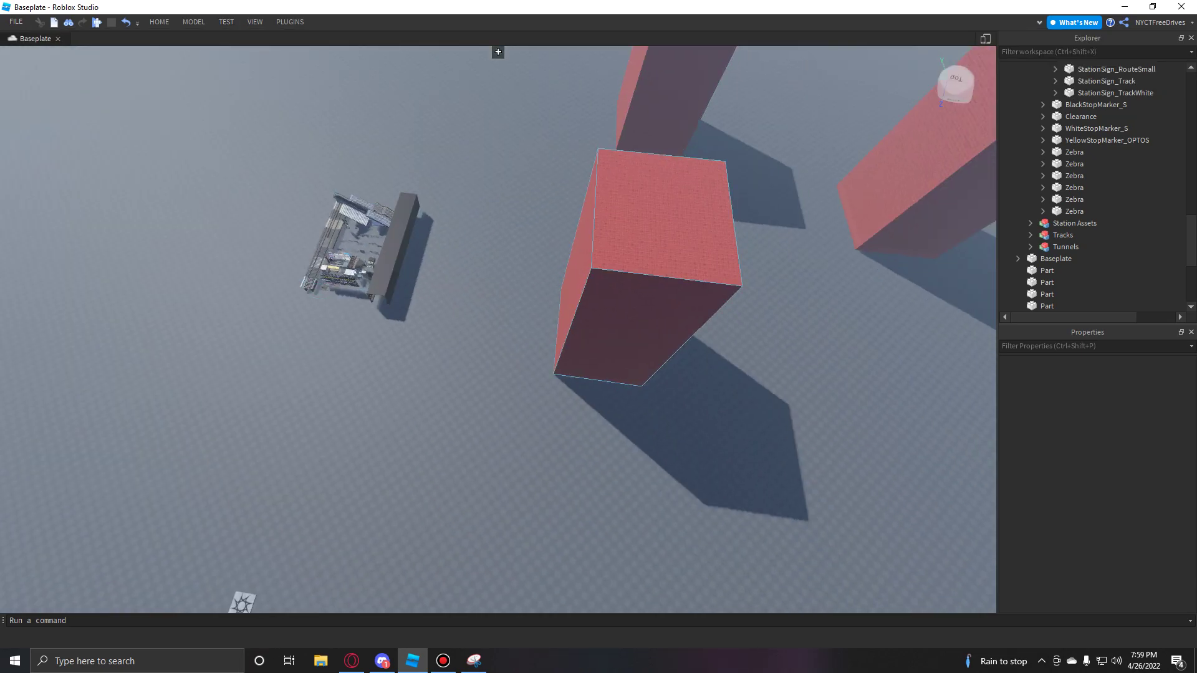
{"action": "left_click", "coordinate": [227, 21]}
{"action": "left_click", "coordinate": [19, 69]}
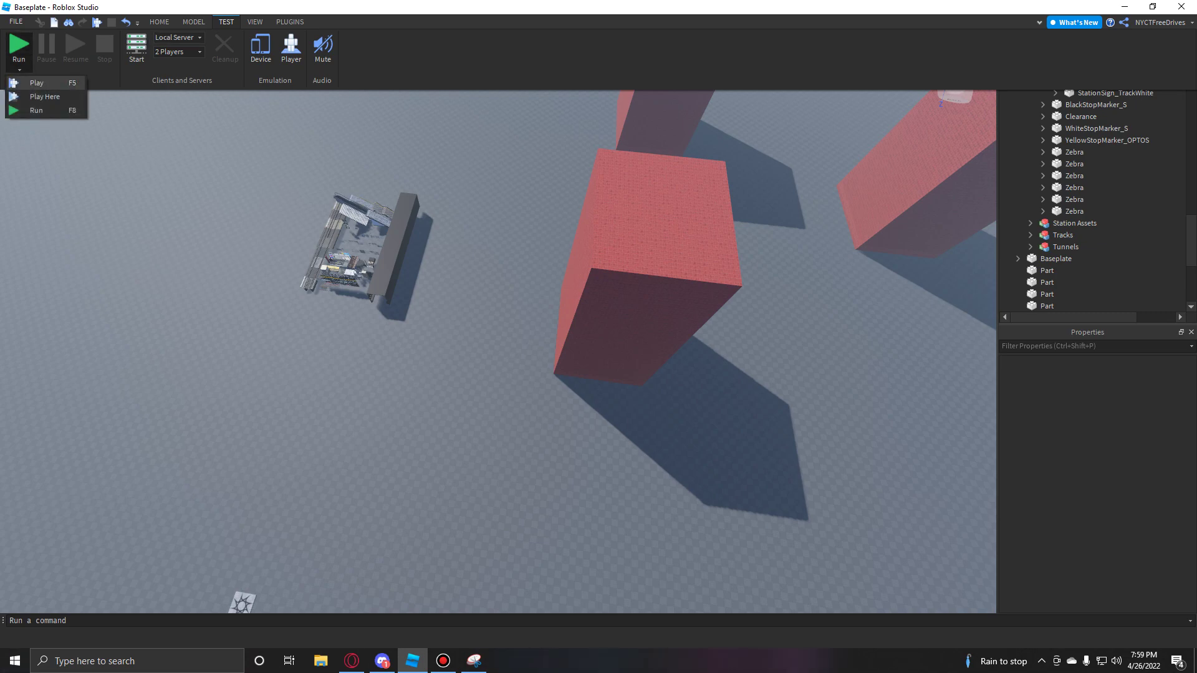
{"action": "left_click", "coordinate": [74, 150]}
{"action": "right_click_drag", "start_coordinate": [336, 262], "coordinate": [386, 87]}
{"action": "key", "text": "w"}
{"action": "key", "text": "q"}
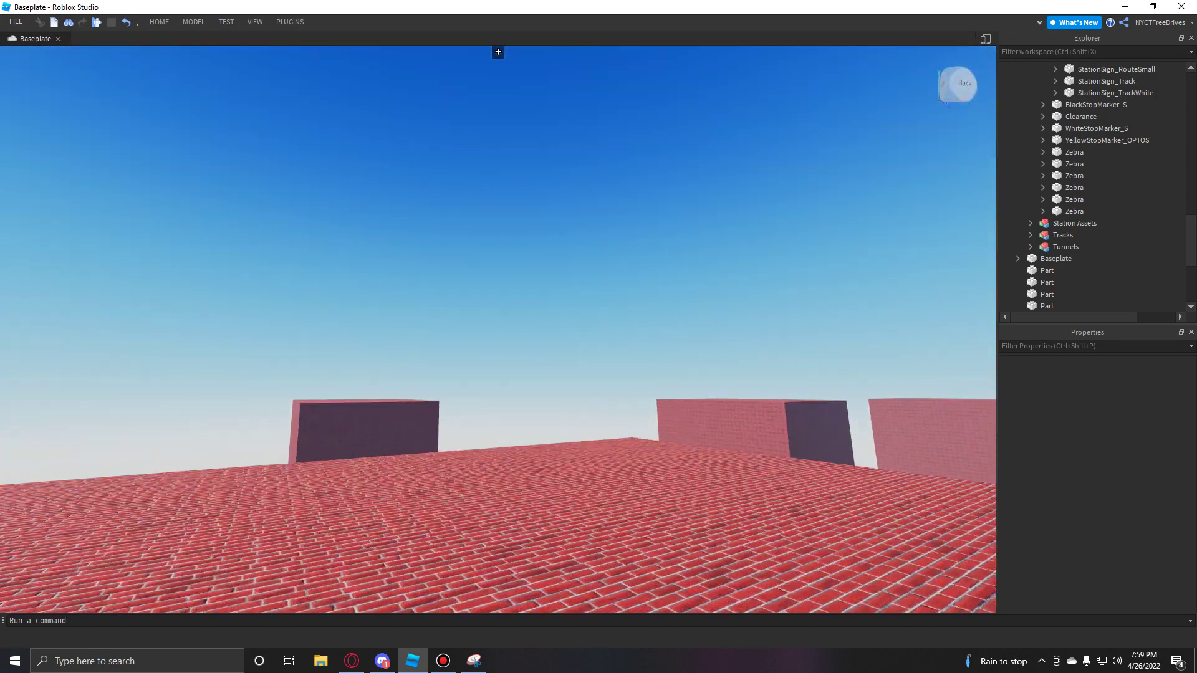
{"action": "left_click", "coordinate": [226, 22]}
{"action": "left_click", "coordinate": [19, 70]}
{"action": "left_click", "coordinate": [44, 96]}
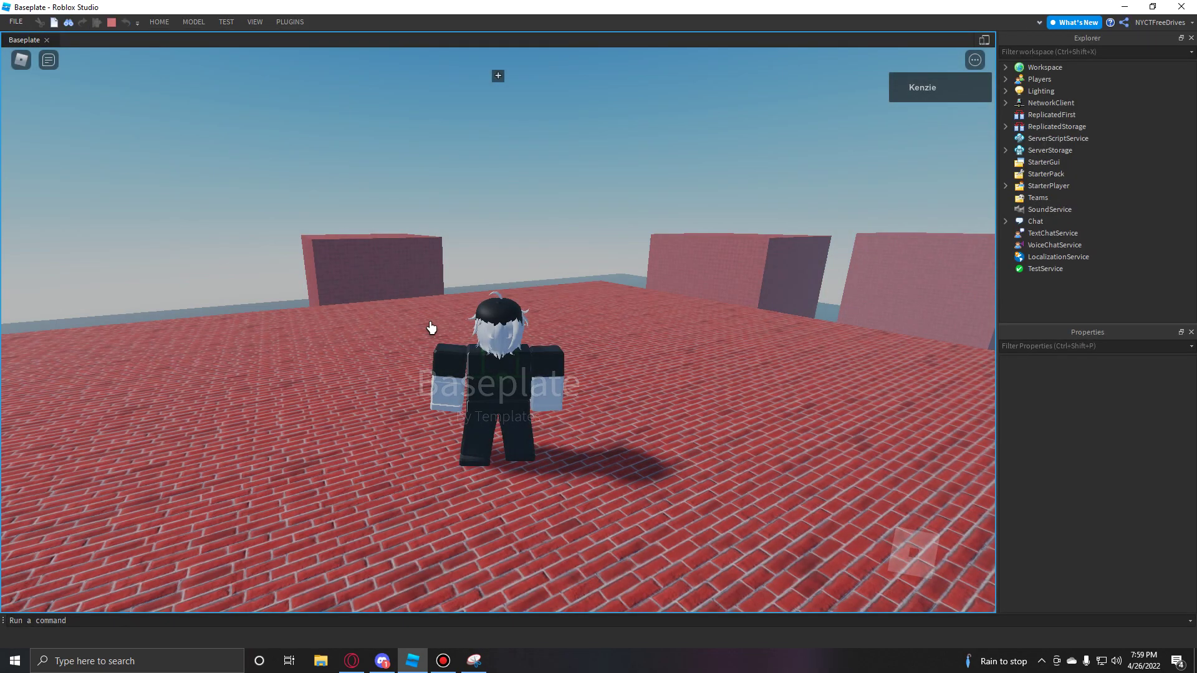
Walk the character across the brick tower's top, look around, and stop the playtest
{"action": "key", "text": "d"}
{"action": "right_click_drag", "start_coordinate": [431, 328], "coordinate": [246, 77]}
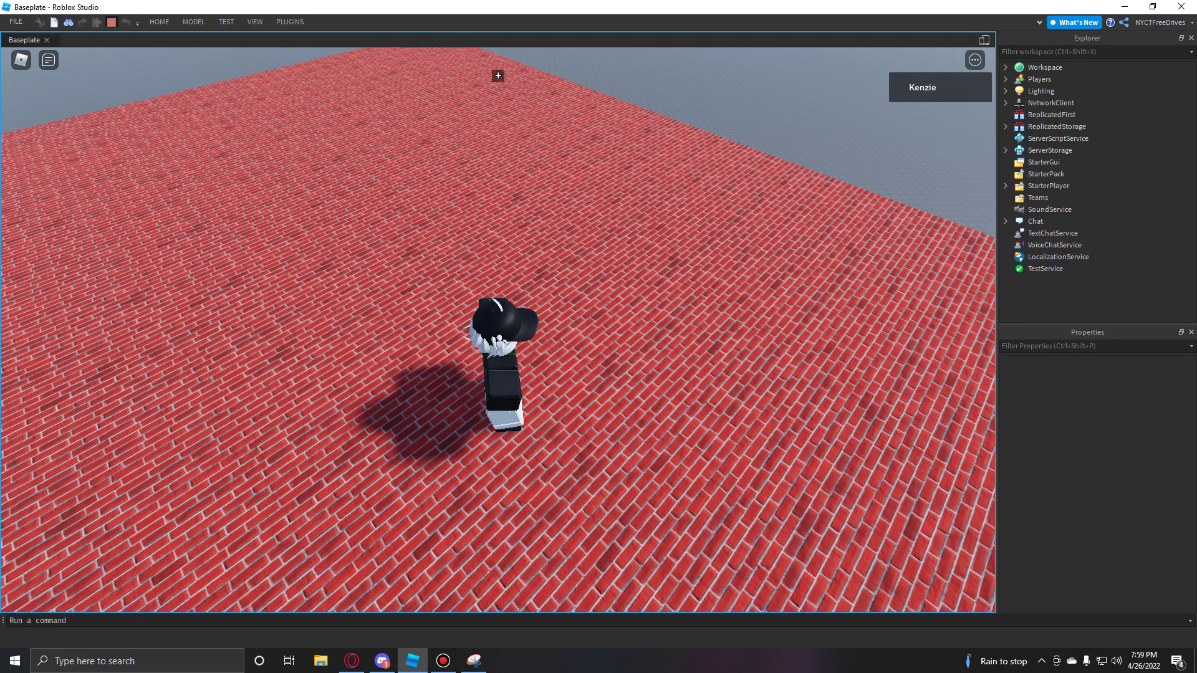
{"action": "key", "text": "shift+F5"}
Start a regular Play test so the character begins at the spawn location
{"action": "right_click_drag", "start_coordinate": [498, 329], "coordinate": [562, 406]}
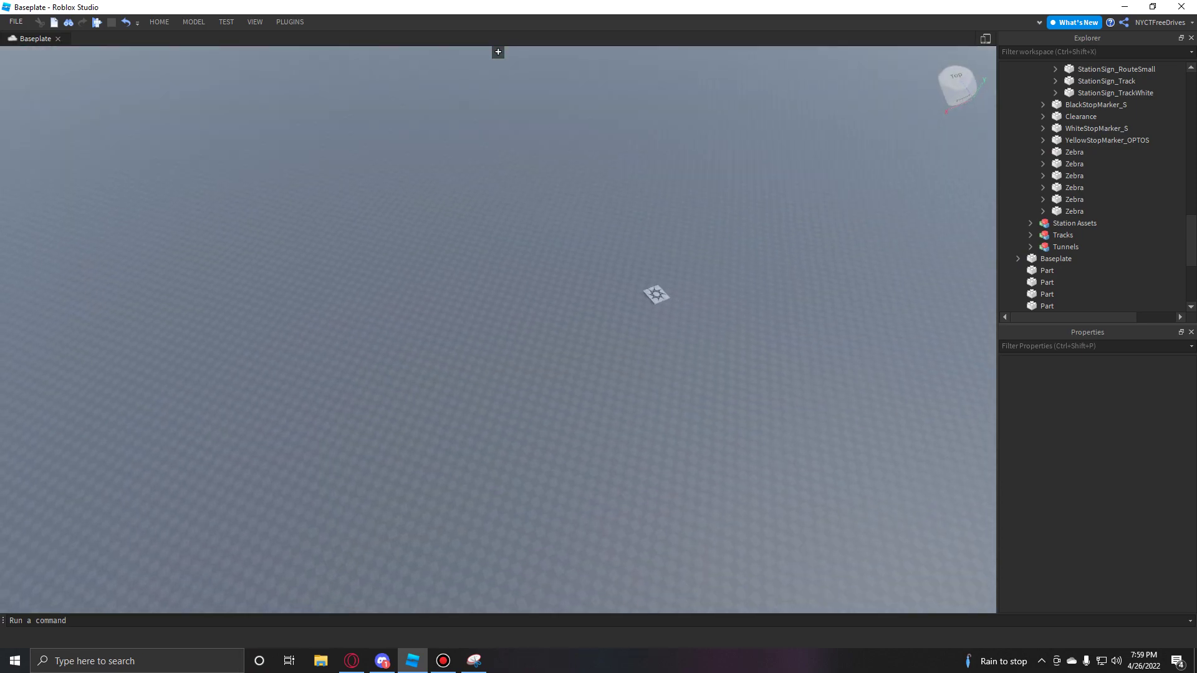
{"action": "left_click", "coordinate": [226, 22]}
{"action": "left_click", "coordinate": [19, 64]}
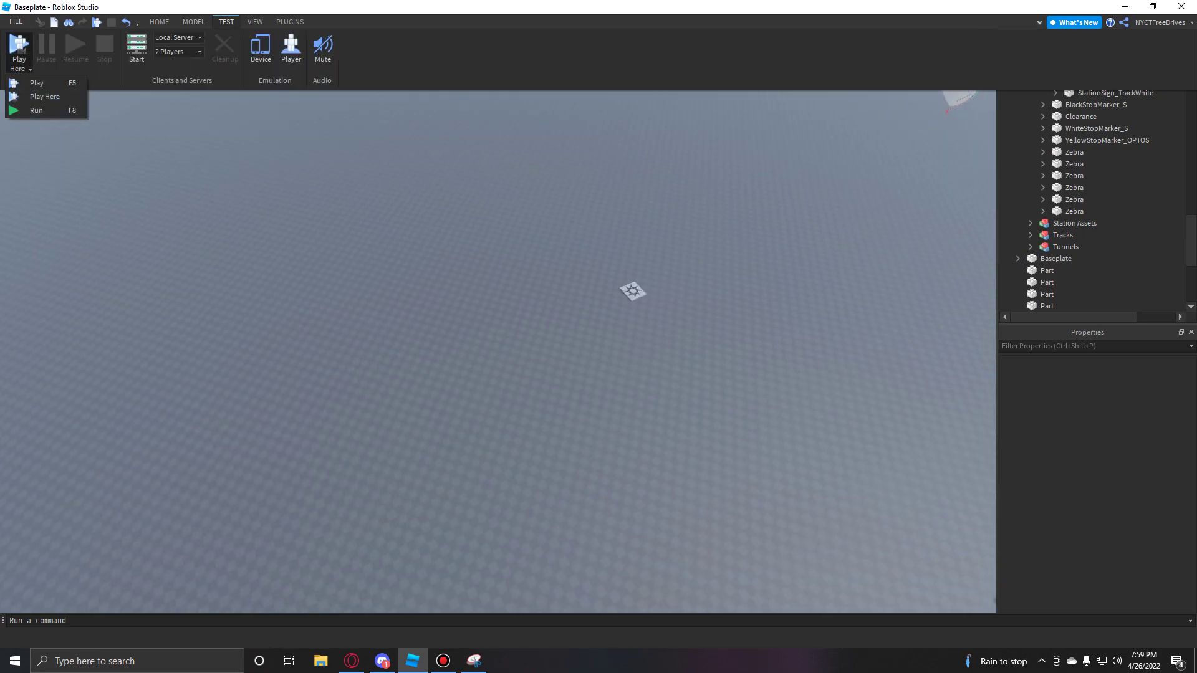
{"action": "left_click", "coordinate": [36, 83]}
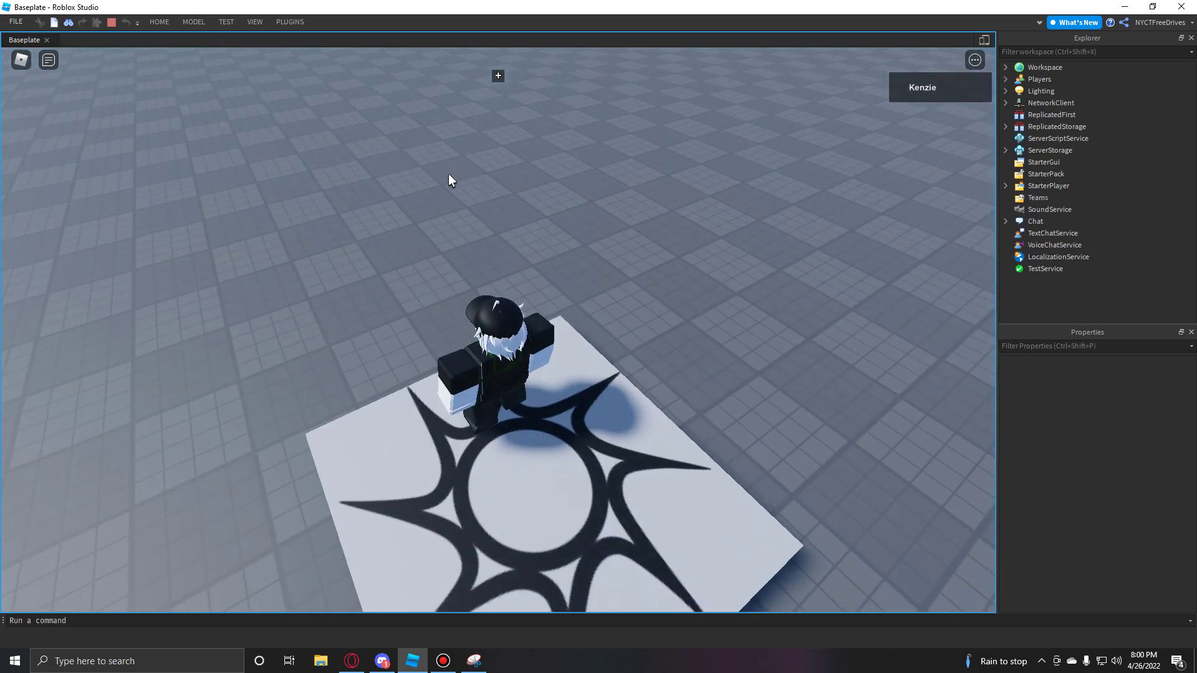
Look through the in-game Settings page during the playtest and resume playing
{"action": "left_click", "coordinate": [20, 59]}
{"action": "left_click", "coordinate": [396, 136]}
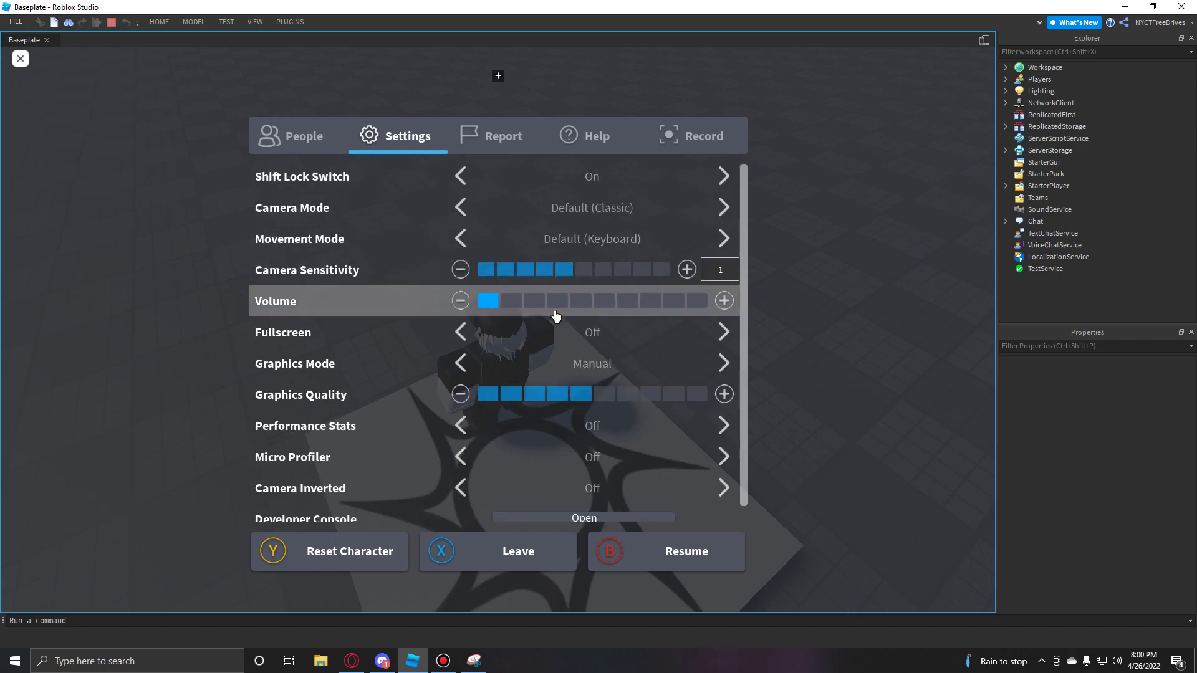
{"action": "left_click", "coordinate": [711, 553]}
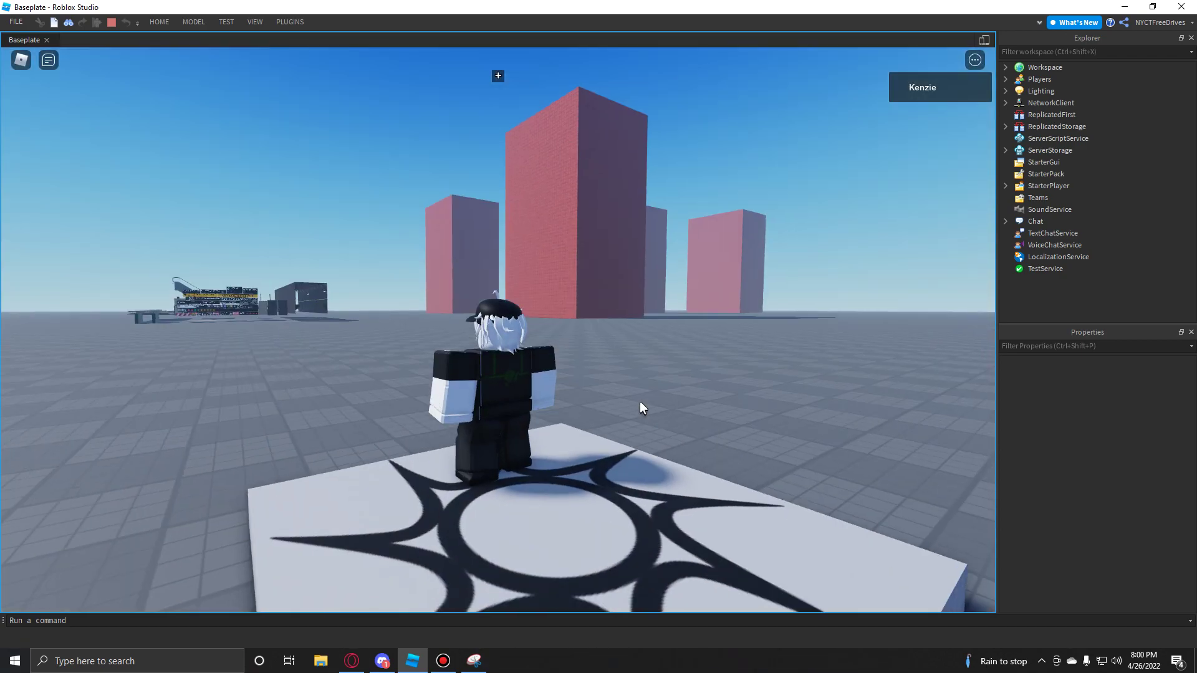
Walk the character off the spawn pad towards the brick towers and stop the playtest
{"action": "key", "text": "w"}
{"action": "key", "text": "d"}
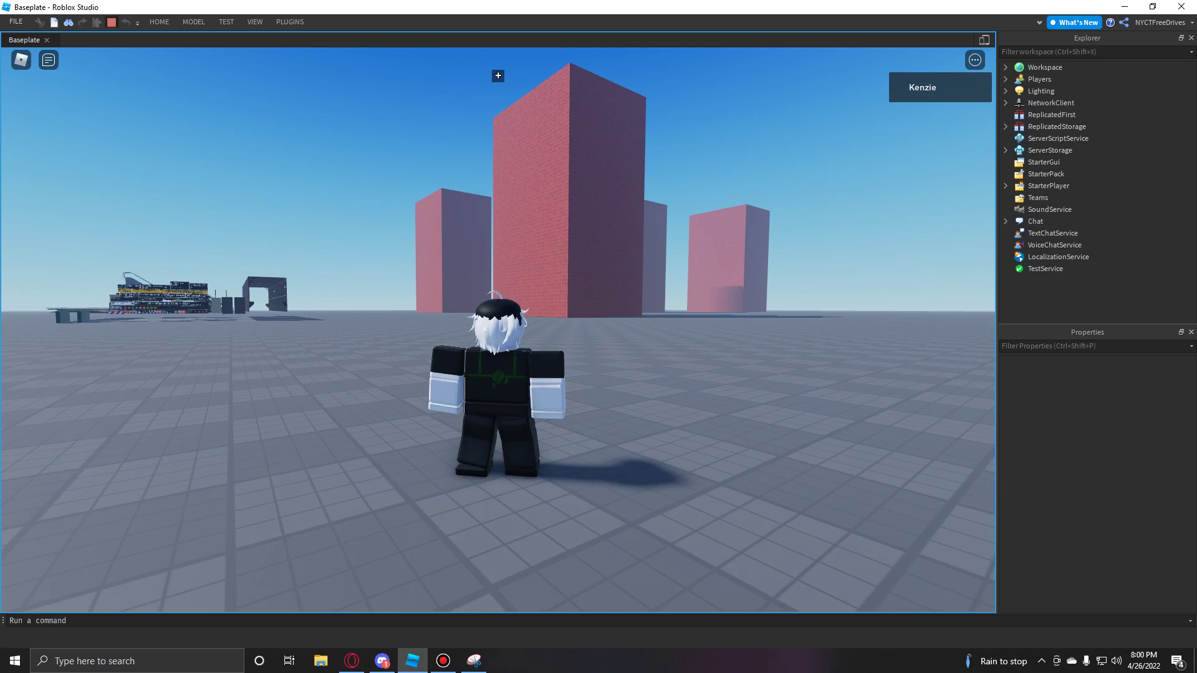
{"action": "key", "text": "shift+F5"}
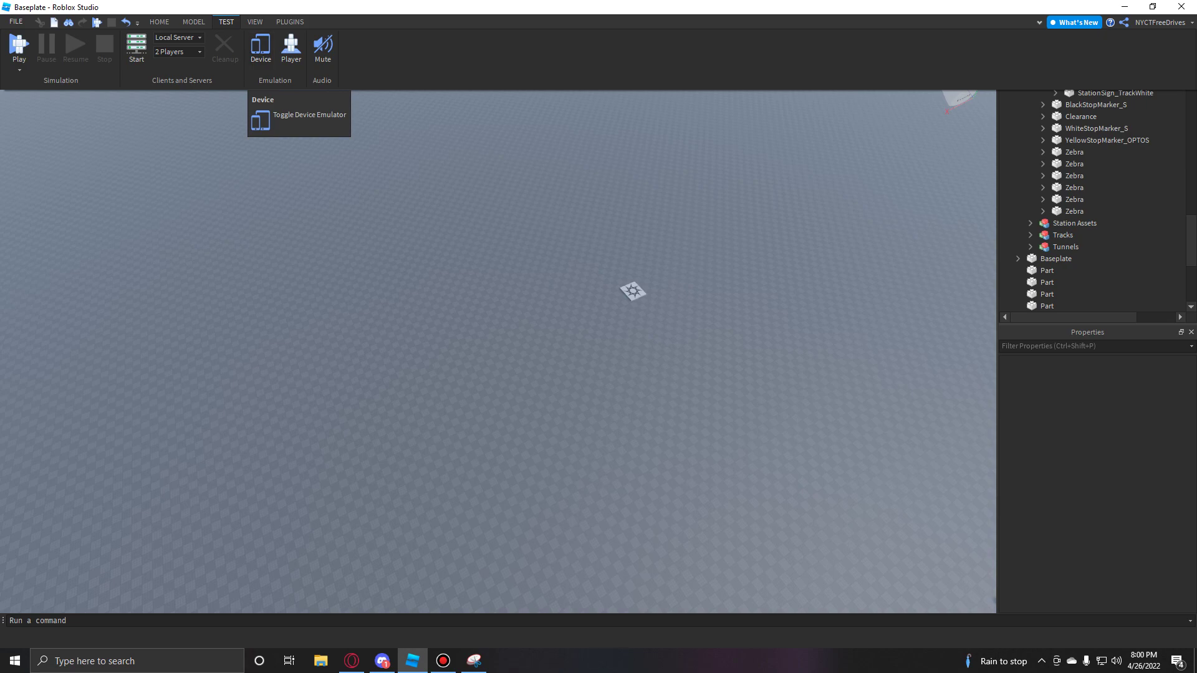
Preview the place in the phone Device emulator and turn it off, and open and close the Player Emulator
{"action": "left_click", "coordinate": [260, 46]}
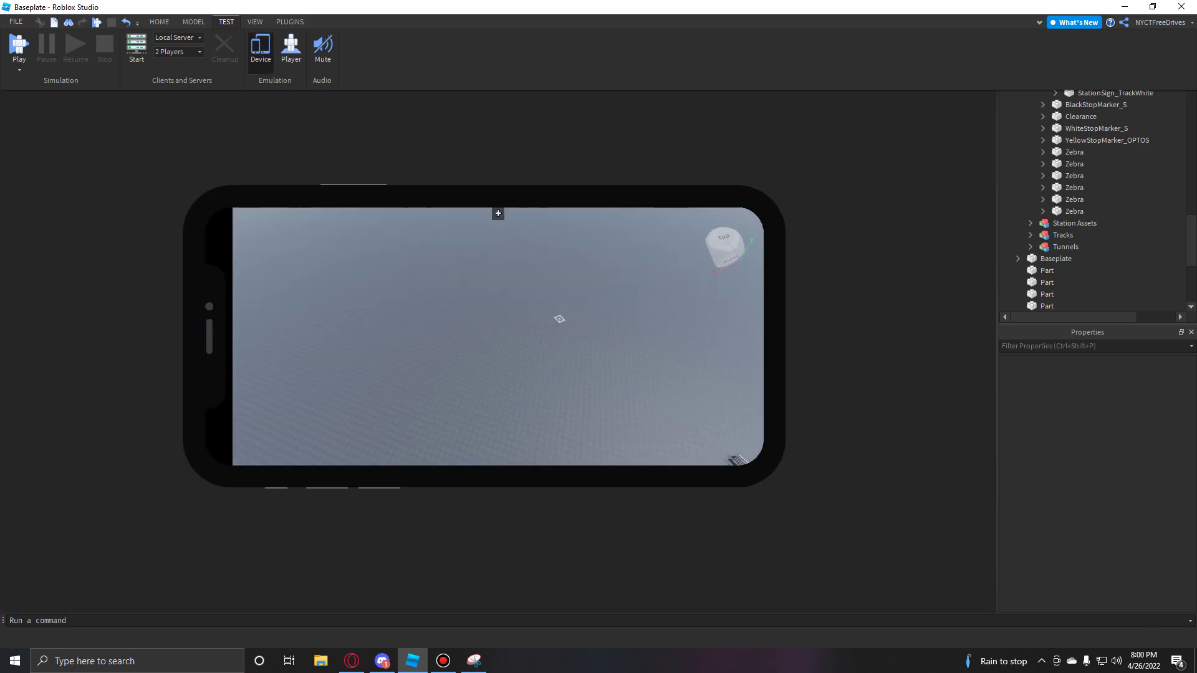
{"action": "left_click", "coordinate": [379, 379]}
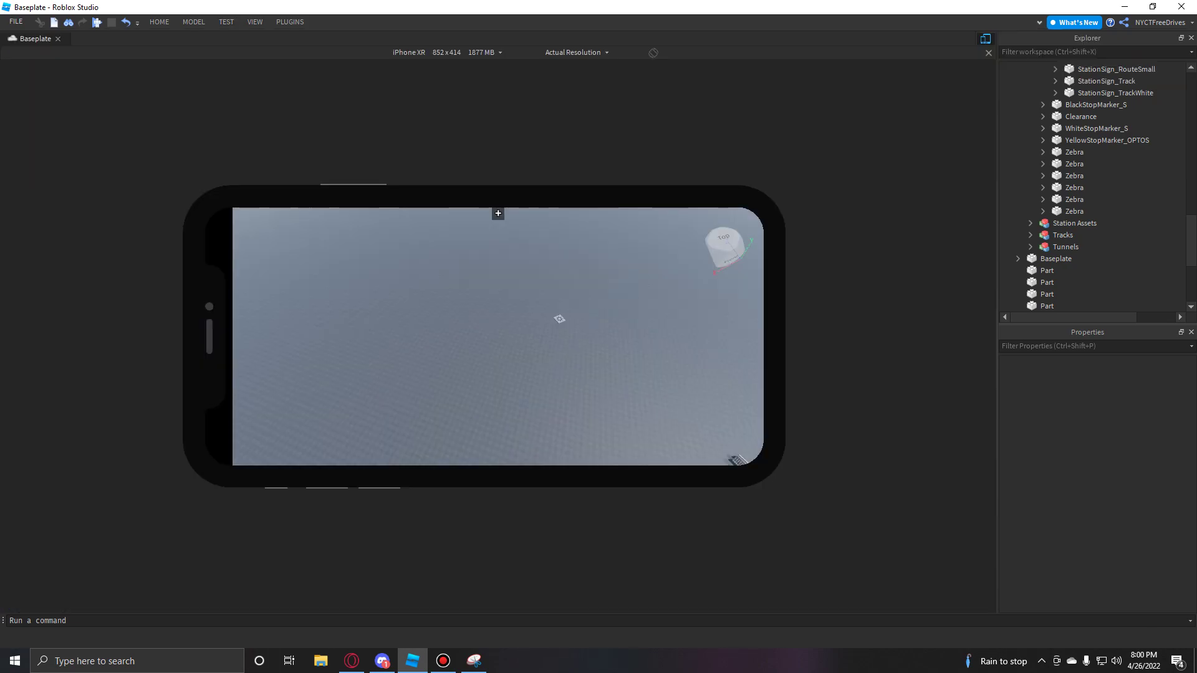
{"action": "left_click", "coordinate": [226, 22]}
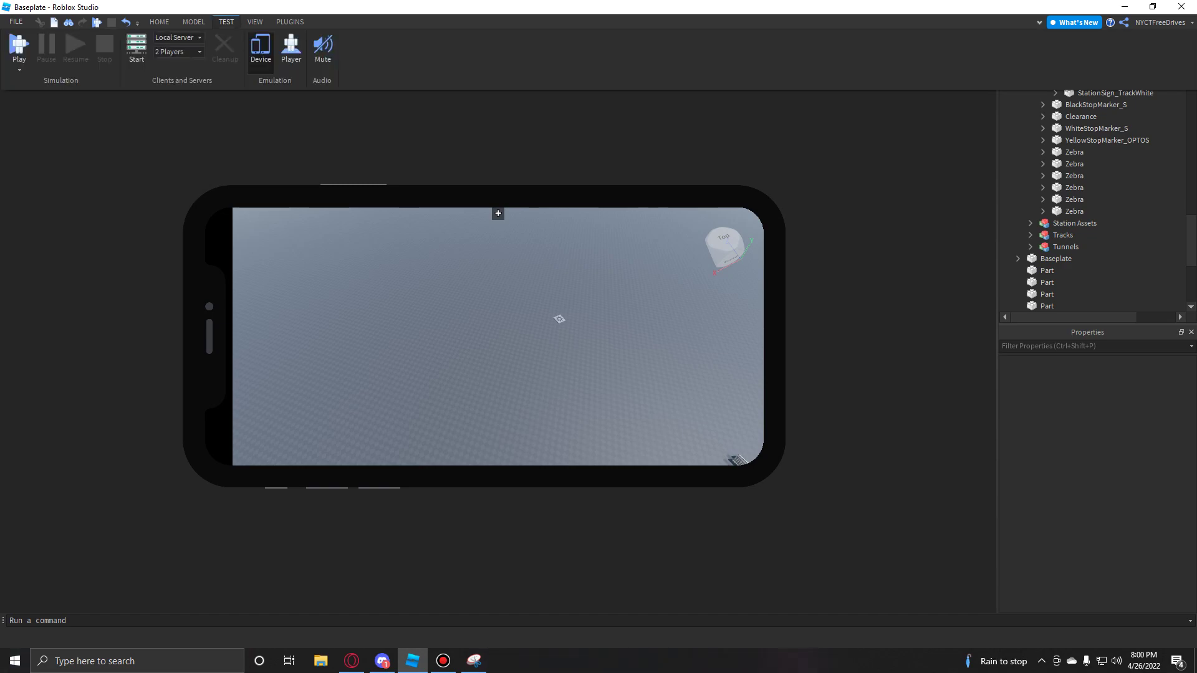
{"action": "left_click", "coordinate": [260, 47]}
{"action": "left_click", "coordinate": [291, 46]}
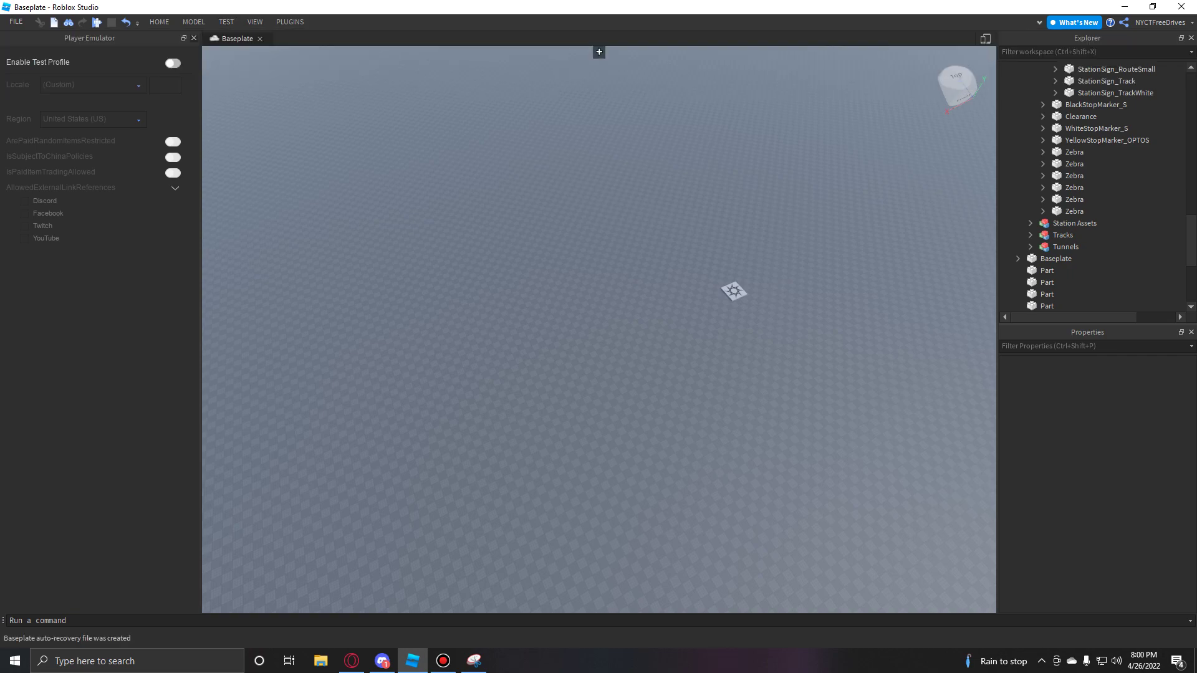
{"action": "left_click", "coordinate": [194, 38]}
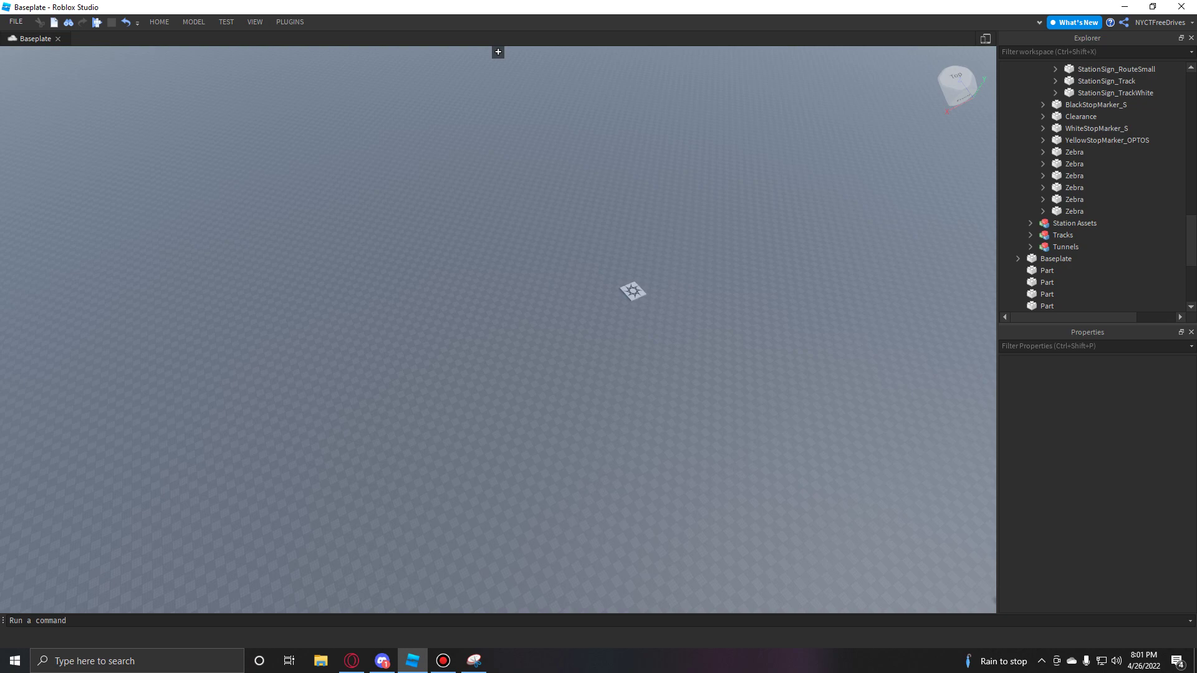
Open the Destination Sign Creator plugin's sign window and close it again
{"action": "left_click", "coordinate": [290, 21]}
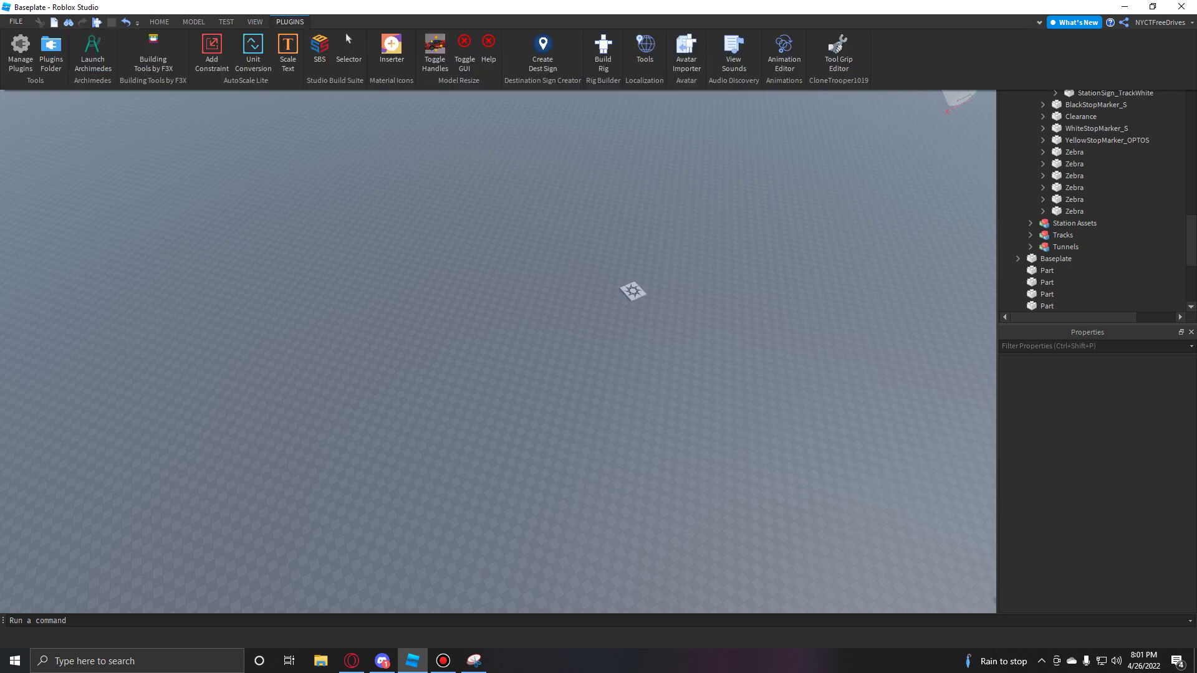
{"action": "left_click", "coordinate": [542, 53]}
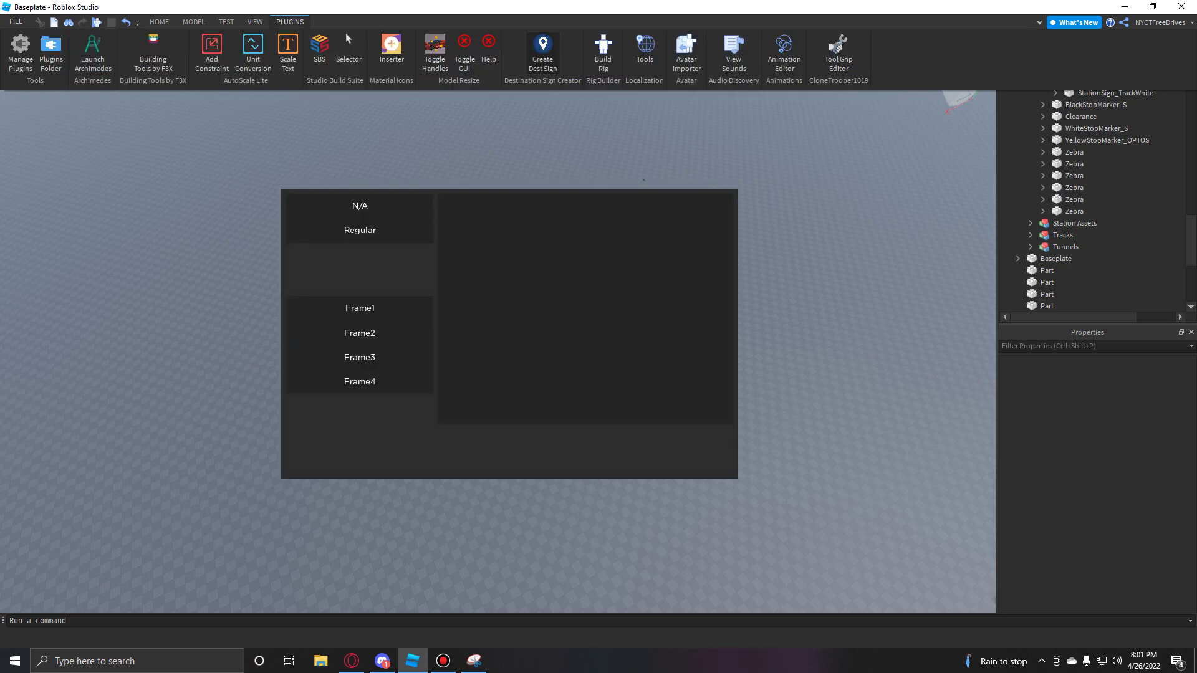
{"action": "left_click", "coordinate": [542, 54]}
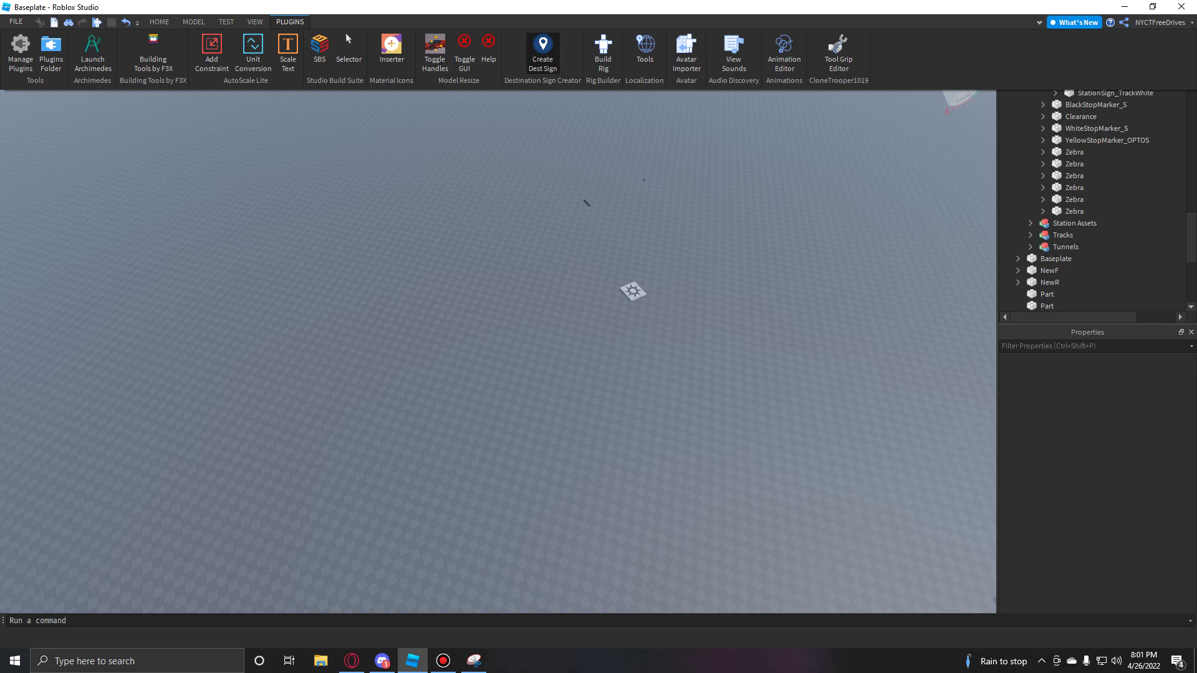
Show and hide the Studio Build Suite's SBS panel, and toggle the Model Resize handles
{"action": "left_click", "coordinate": [319, 53]}
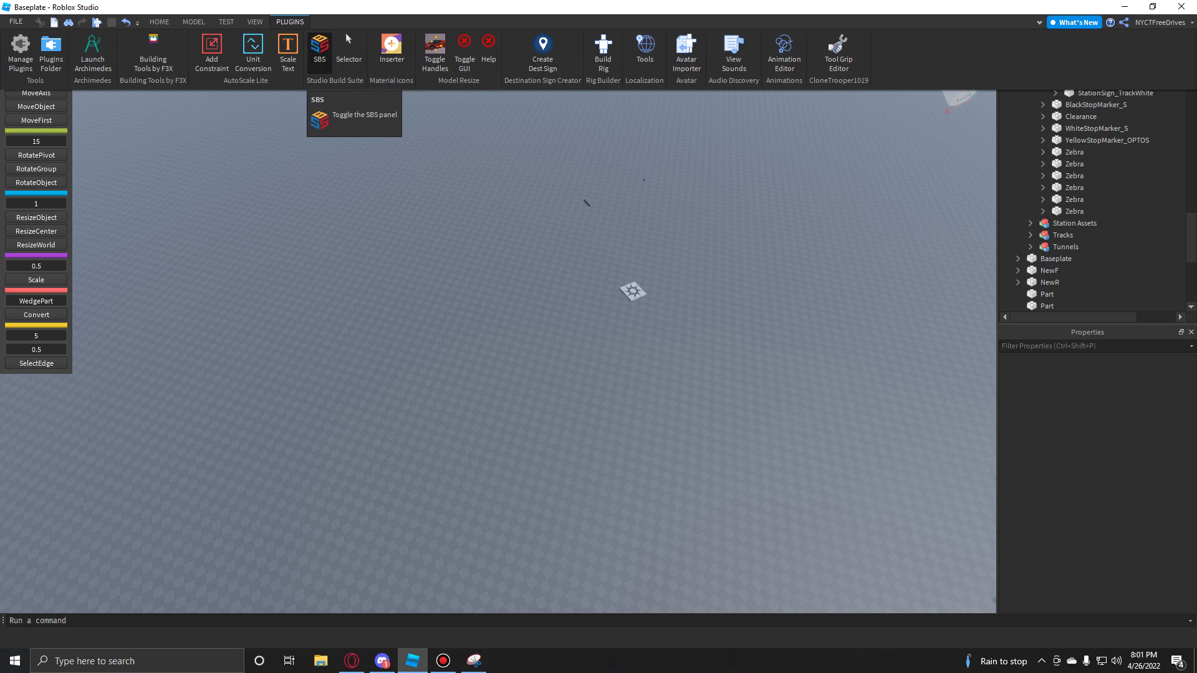
{"action": "left_click", "coordinate": [319, 48]}
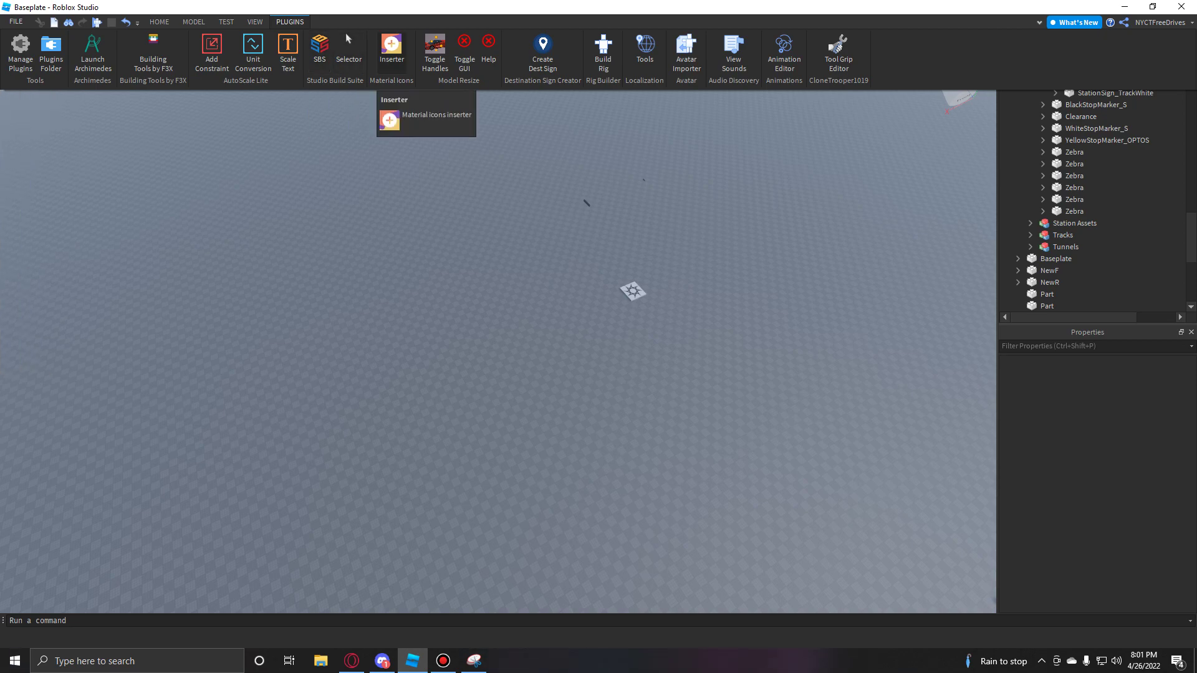
{"action": "left_click", "coordinate": [435, 53]}
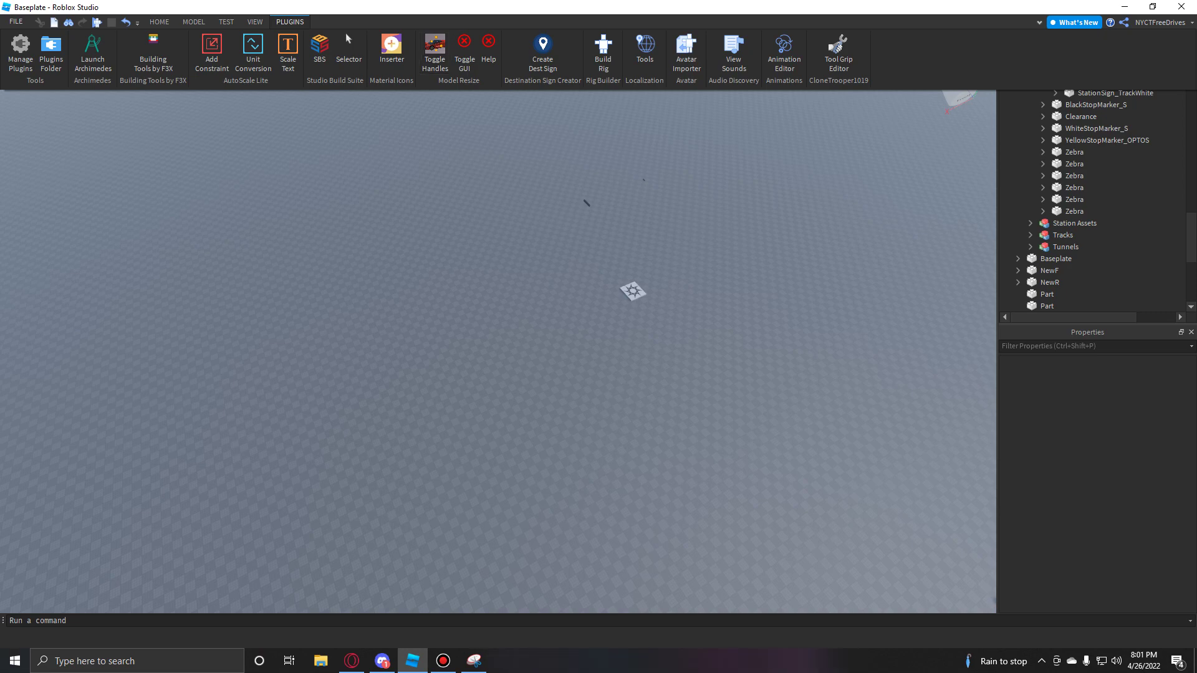
Activate Building Tools by F3X and select the spawn location with its Move tool
{"action": "left_click", "coordinate": [153, 53]}
{"action": "right_click_drag", "start_coordinate": [498, 329], "coordinate": [529, 262]}
{"action": "scroll", "coordinate": [555, 284], "scroll_direction": "up", "scroll_amount": 6}
{"action": "right_click_drag", "start_coordinate": [617, 346], "coordinate": [643, 399]}
{"action": "left_click", "coordinate": [613, 403]}
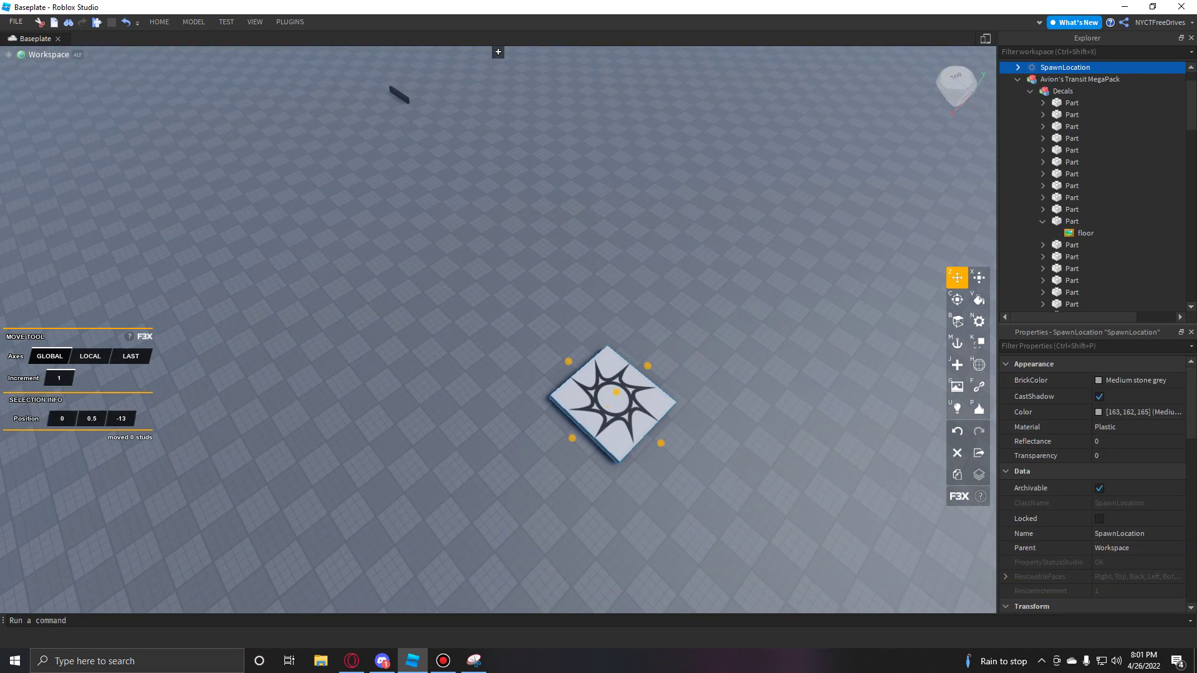
{"action": "key", "text": "super+Down"}
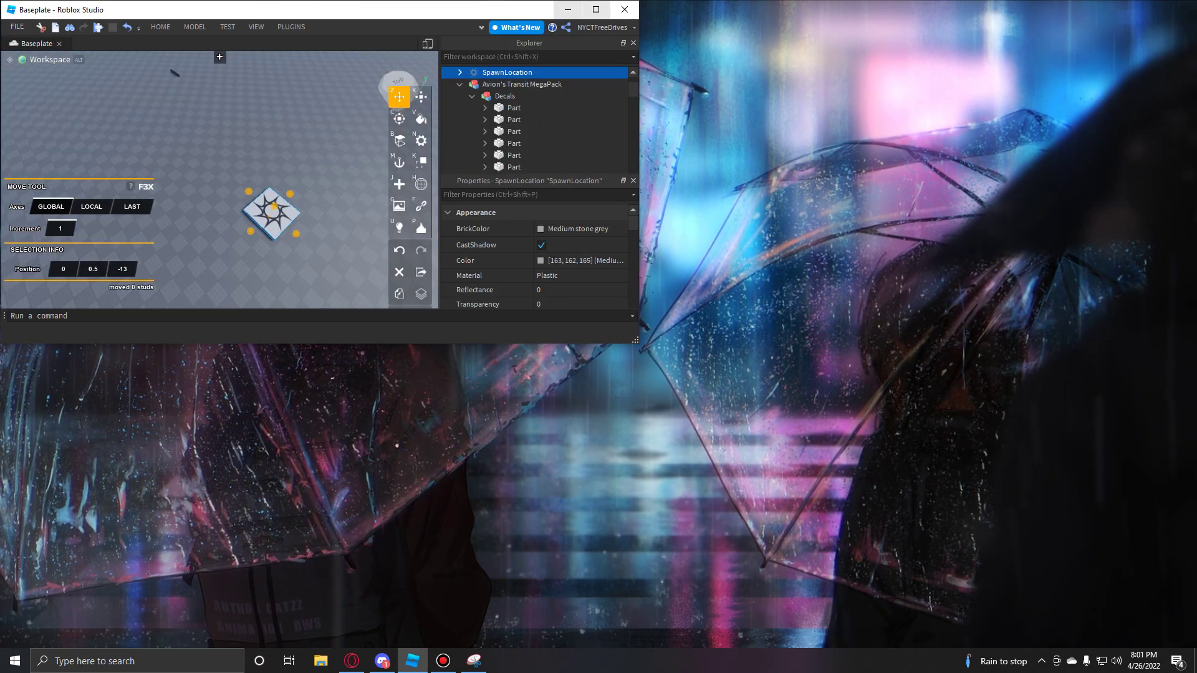
{"action": "key", "text": "super+Up"}
Duplicate the spawn location twice with the standard Move tool active, setting the three pads out in a row
{"action": "left_click", "coordinate": [290, 22]}
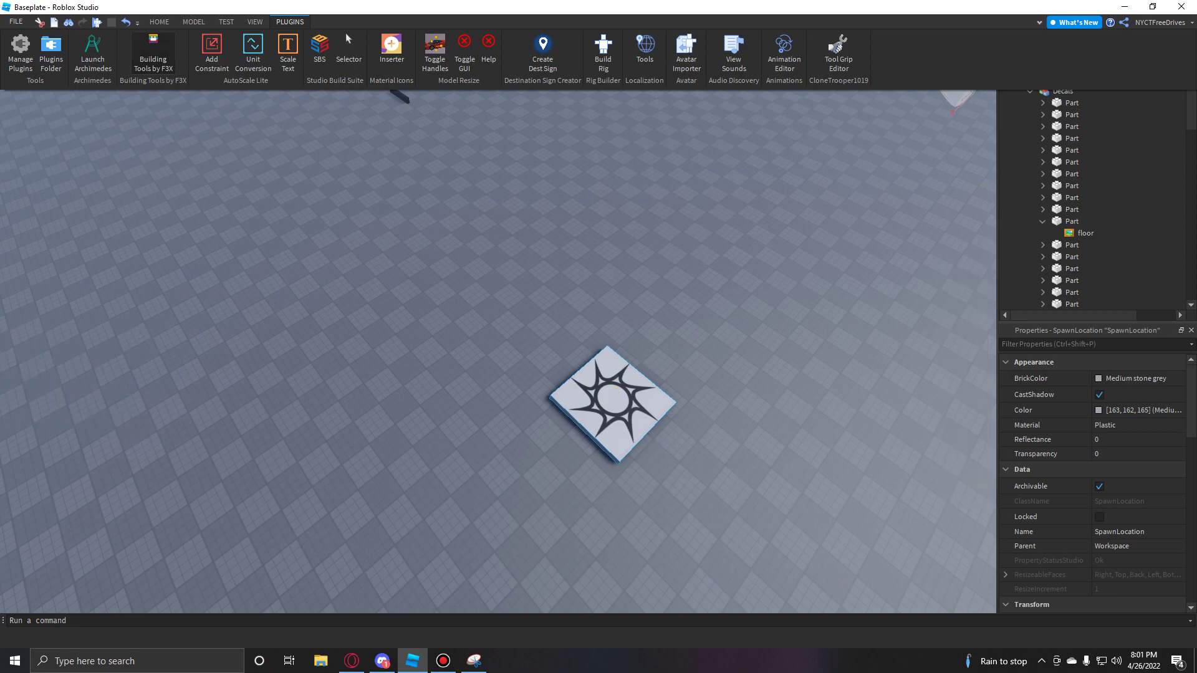
{"action": "left_click", "coordinate": [159, 22]}
{"action": "left_click", "coordinate": [150, 58]}
{"action": "right_click_drag", "start_coordinate": [638, 337], "coordinate": [717, 346]}
{"action": "left_click", "coordinate": [159, 22]}
{"action": "left_click", "coordinate": [123, 57]}
{"action": "right_click_drag", "start_coordinate": [598, 312], "coordinate": [671, 380]}
{"action": "key", "text": "ctrl+d"}
{"action": "left_click_drag", "start_coordinate": [513, 223], "coordinate": [643, 84]}
{"action": "key", "text": "ctrl+d"}
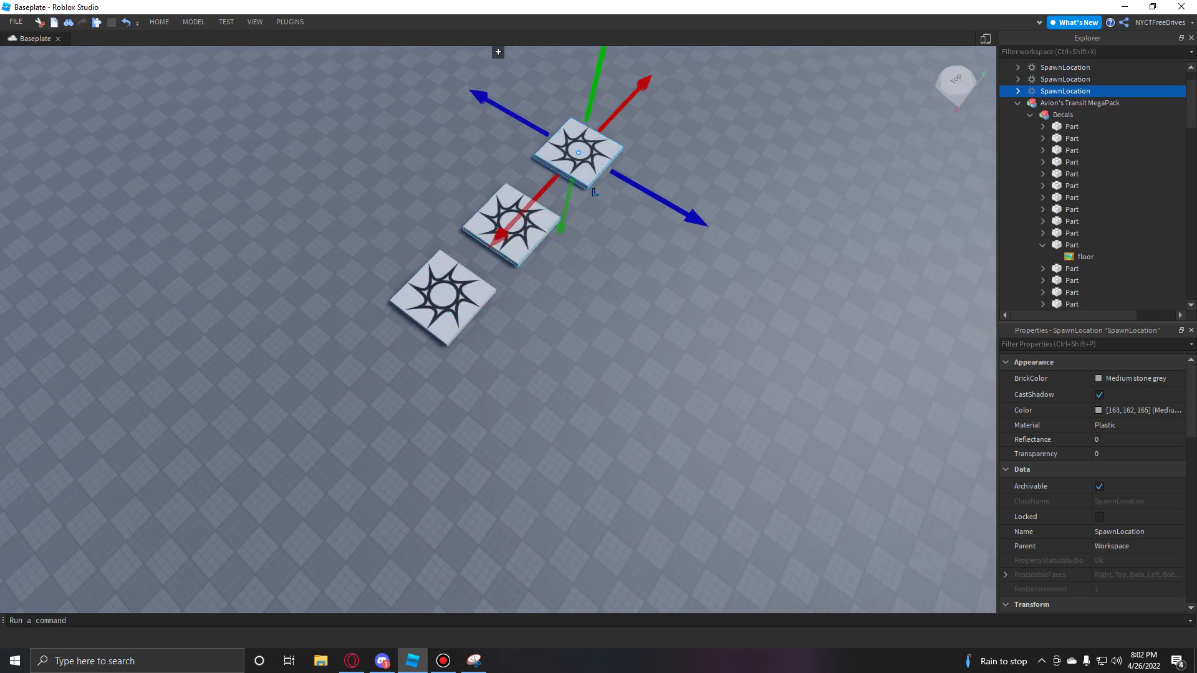
Select all three spawn locations together and switch to the standard Scale tool
{"action": "left_click", "coordinate": [511, 231], "text": "ctrl"}
{"action": "left_click", "coordinate": [446, 302], "text": "ctrl"}
{"action": "left_click", "coordinate": [159, 22]}
{"action": "left_click", "coordinate": [149, 41]}
Examine the shared scale handles around the three selected spawn locations from near and far
{"action": "scroll", "coordinate": [534, 244], "scroll_direction": "up", "scroll_amount": 6}
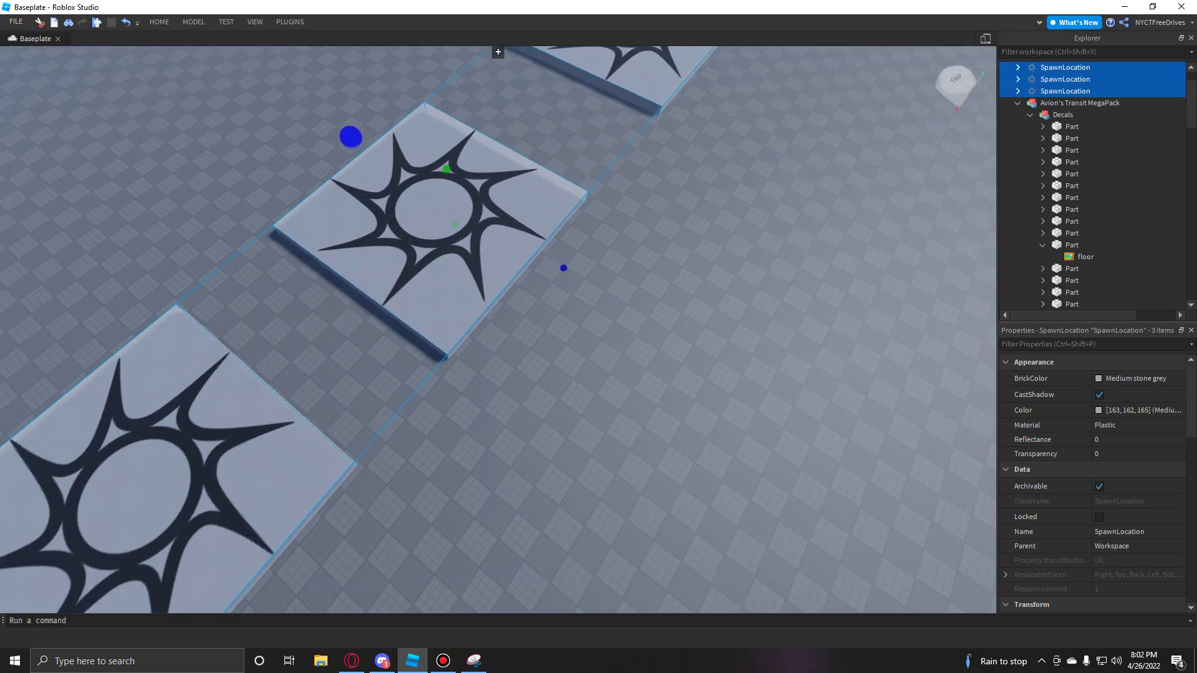
{"action": "right_click_drag", "start_coordinate": [535, 244], "coordinate": [425, 200]}
{"action": "scroll", "coordinate": [512, 183], "scroll_direction": "down", "scroll_amount": 5}
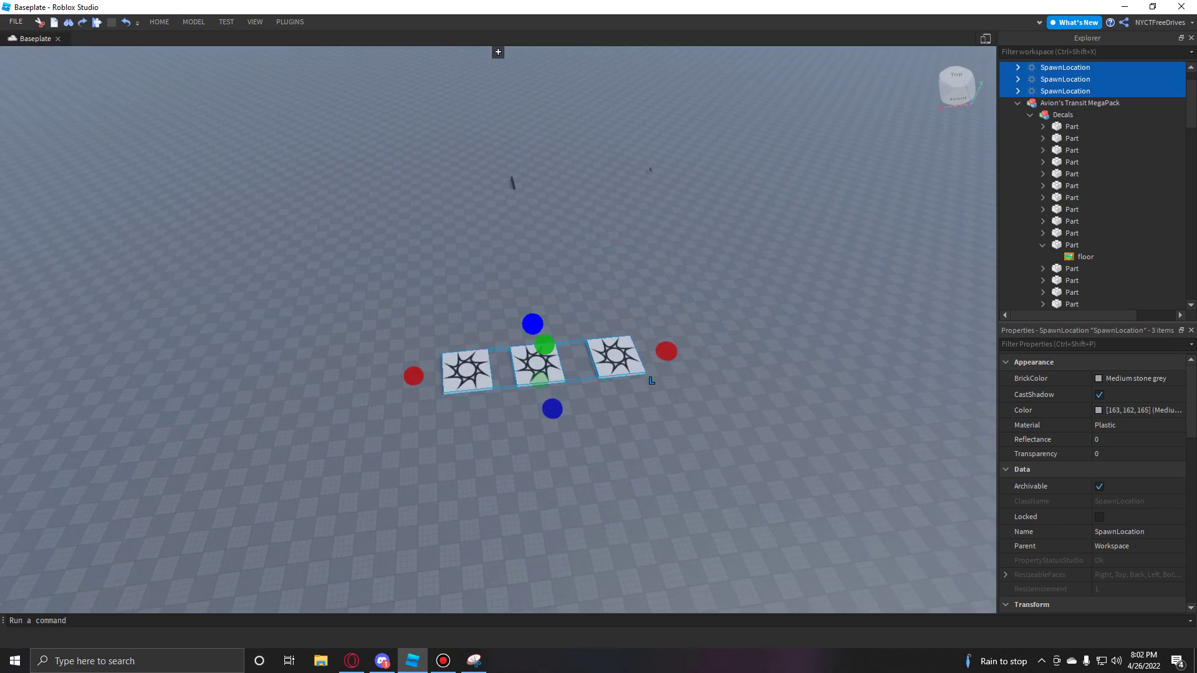
{"action": "scroll", "coordinate": [513, 183], "scroll_direction": "up", "scroll_amount": 5}
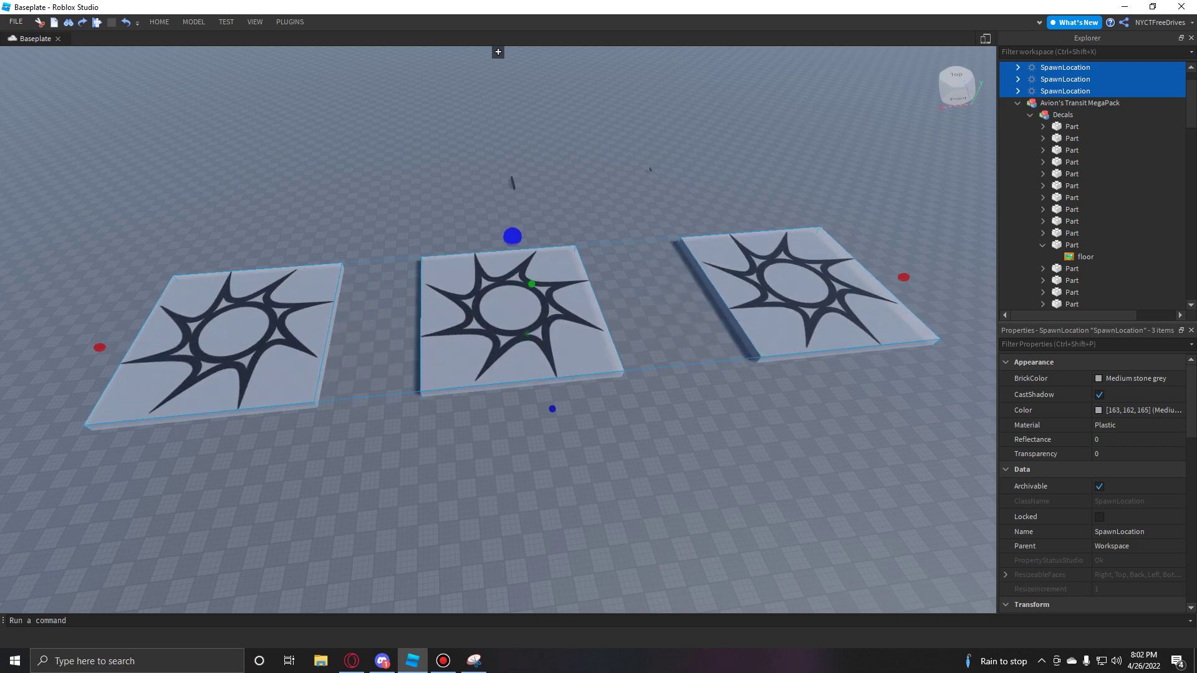
{"action": "scroll", "coordinate": [513, 183], "scroll_direction": "up", "scroll_amount": 2}
{"action": "scroll", "coordinate": [512, 183], "scroll_direction": "down", "scroll_amount": 6}
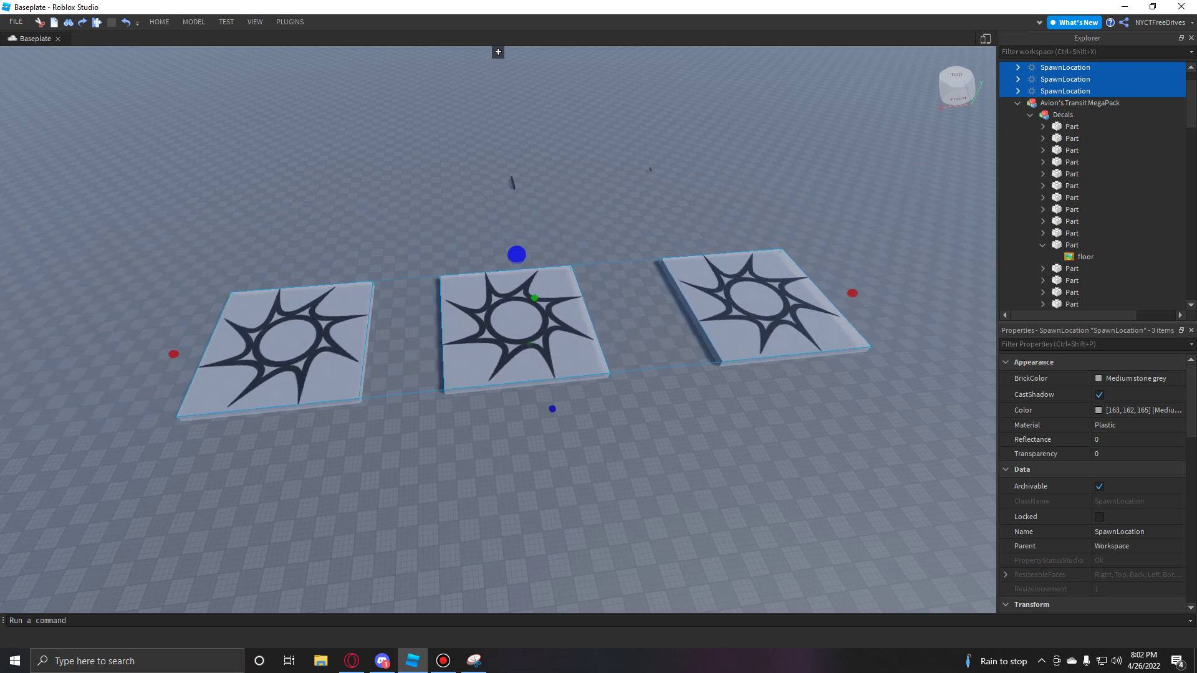
{"action": "scroll", "coordinate": [512, 183], "scroll_direction": "up", "scroll_amount": 7}
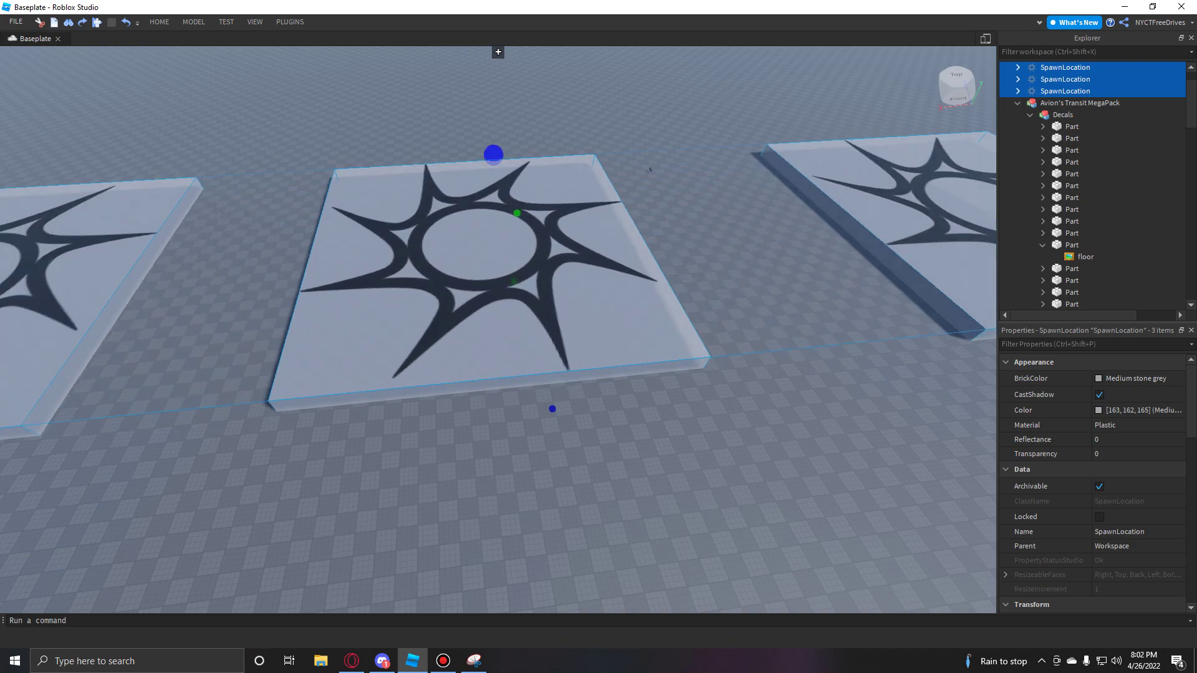
{"action": "scroll", "coordinate": [513, 183], "scroll_direction": "down", "scroll_amount": 5}
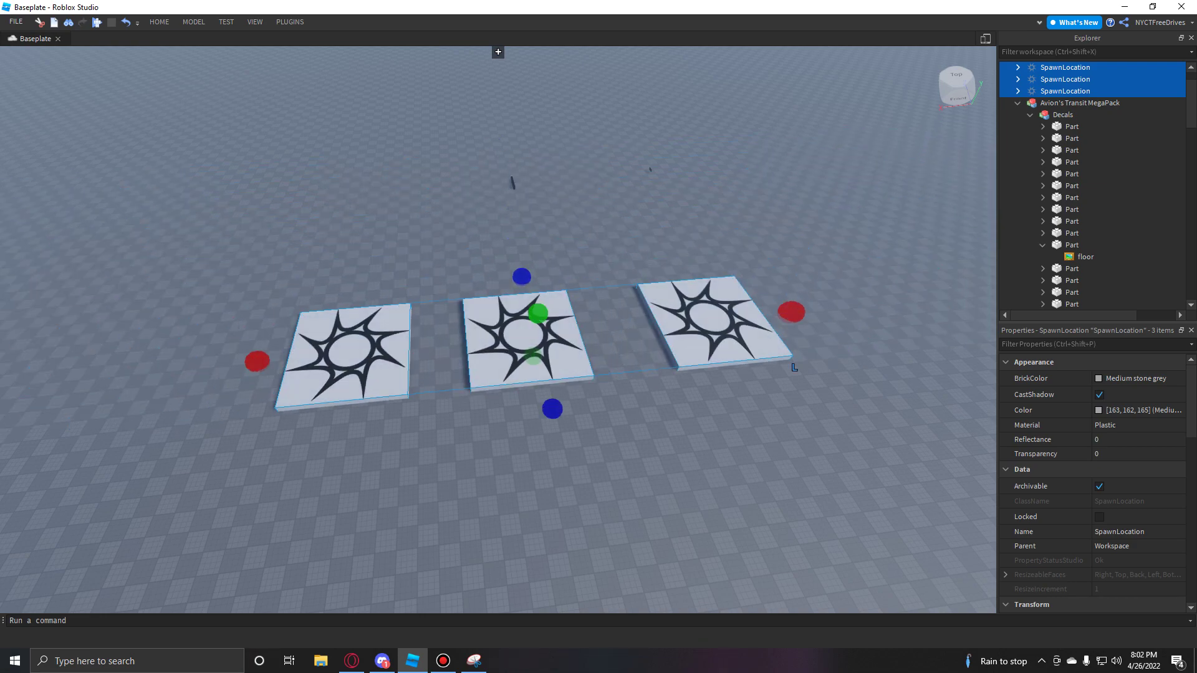
{"action": "scroll", "coordinate": [550, 374], "scroll_direction": "down", "scroll_amount": 4}
Reactivate Building Tools by F3X on the three selected spawn locations and switch to its Resize tool
{"action": "left_click", "coordinate": [290, 22]}
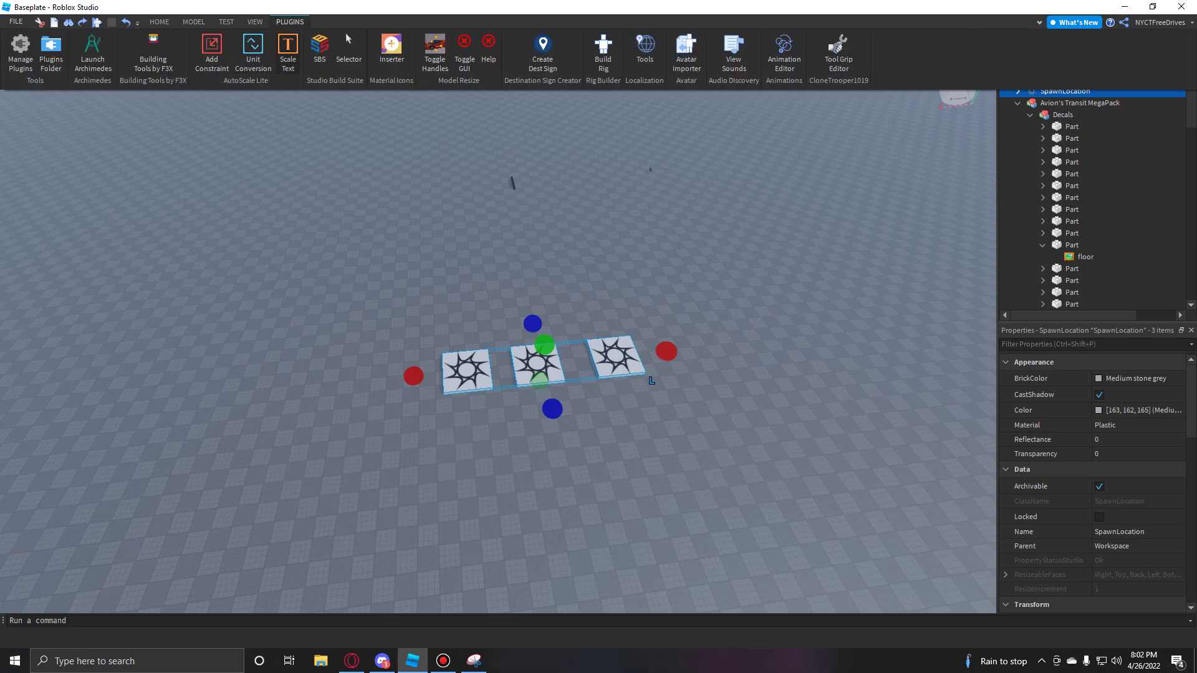
{"action": "left_click", "coordinate": [153, 53]}
{"action": "right_click_drag", "start_coordinate": [483, 327], "coordinate": [521, 330]}
{"action": "key", "text": "x"}
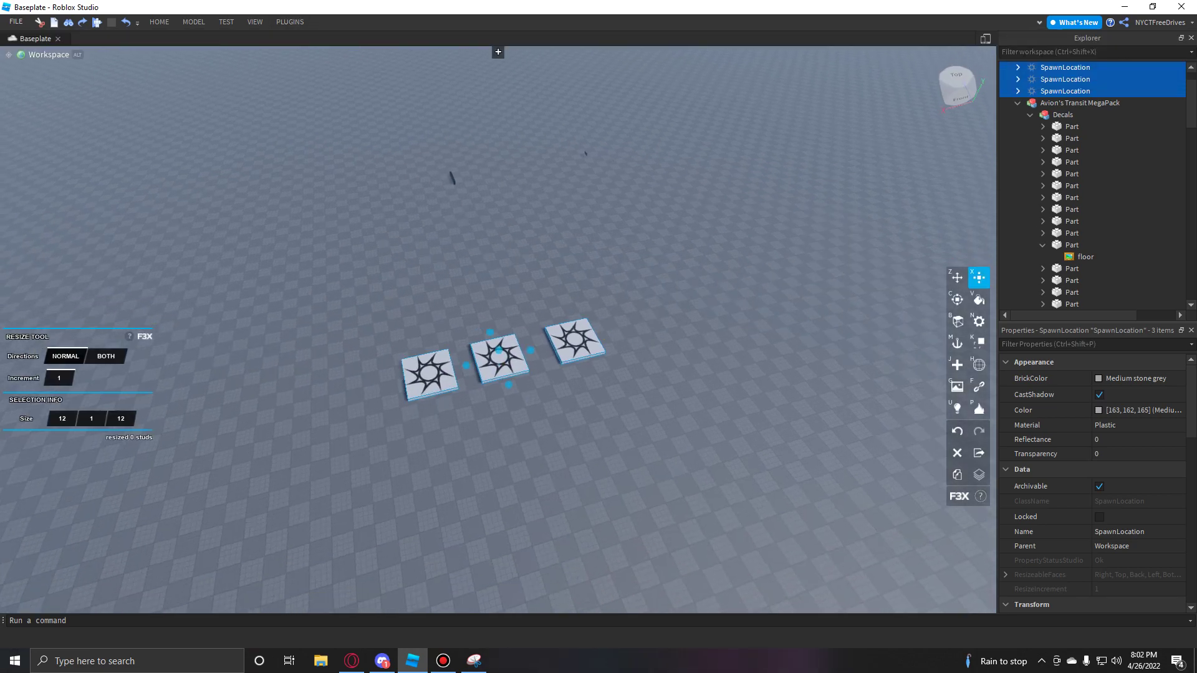
Try enlarging all three selected spawn locations together with the F3X Resize tool, and undo both resizes
{"action": "scroll", "coordinate": [483, 326], "scroll_direction": "up", "scroll_amount": 4}
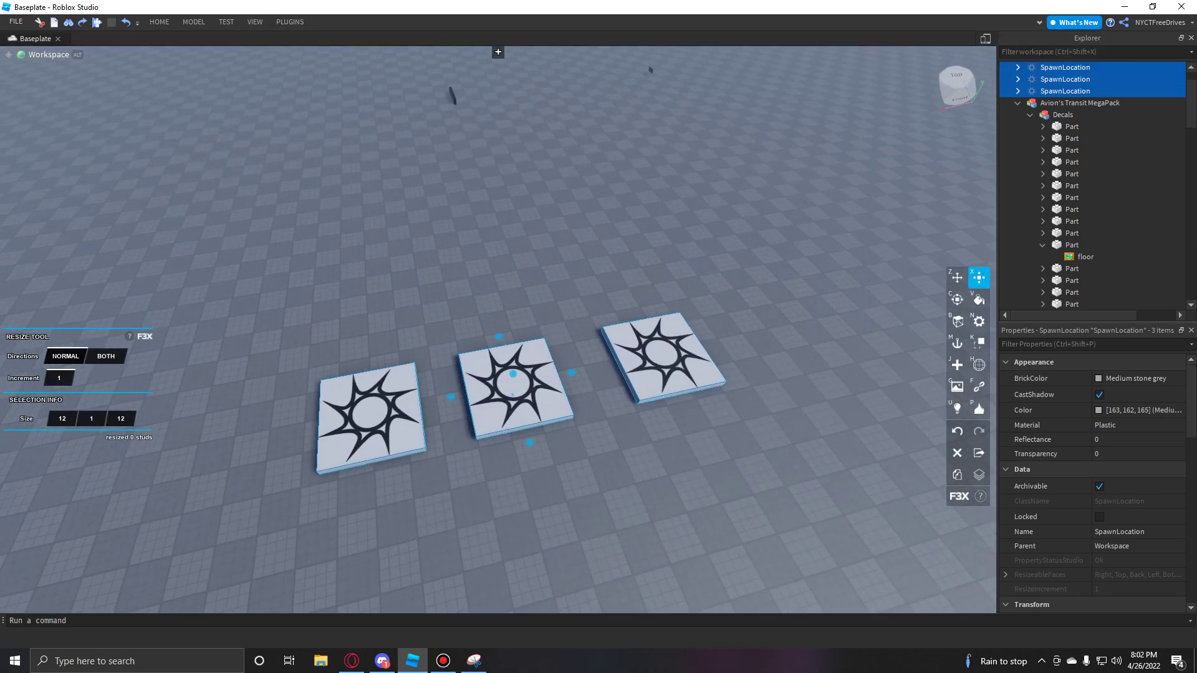
{"action": "scroll", "coordinate": [511, 375], "scroll_direction": "up", "scroll_amount": 2}
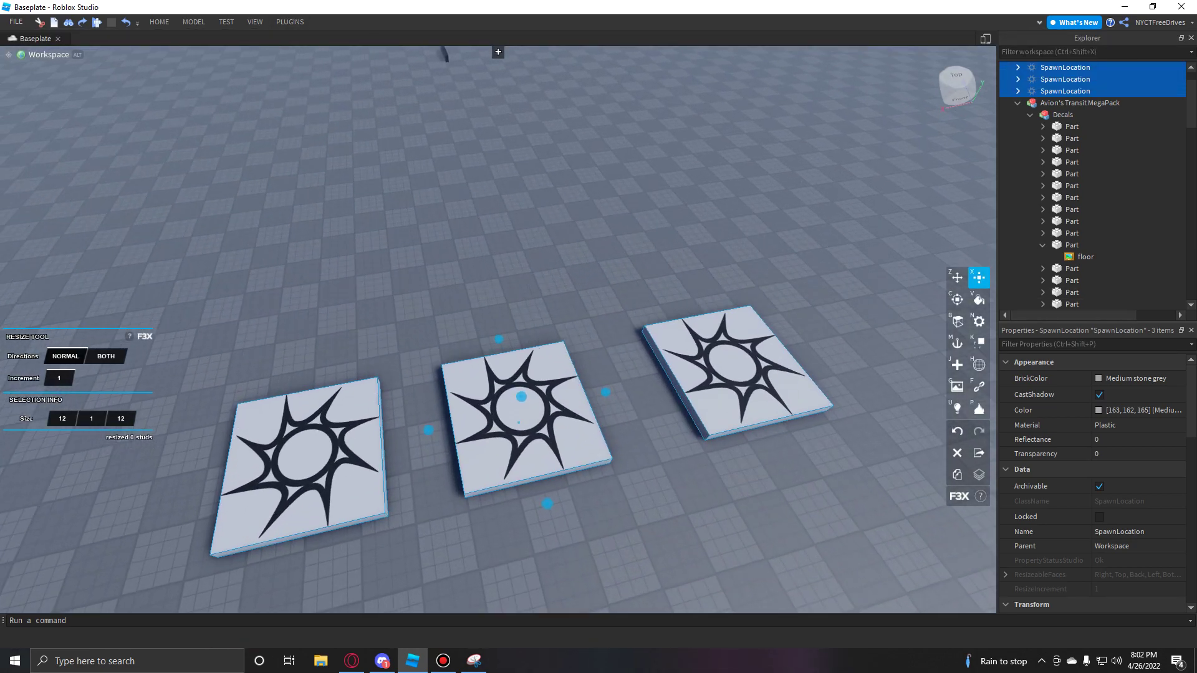
{"action": "key", "text": "d"}
{"action": "right_click_drag", "start_coordinate": [512, 374], "coordinate": [424, 402]}
{"action": "left_click_drag", "start_coordinate": [430, 286], "coordinate": [627, 142]}
{"action": "left_click_drag", "start_coordinate": [540, 299], "coordinate": [460, 237]}
{"action": "key", "text": "ctrl+z"}
{"action": "key", "text": "ctrl+z"}
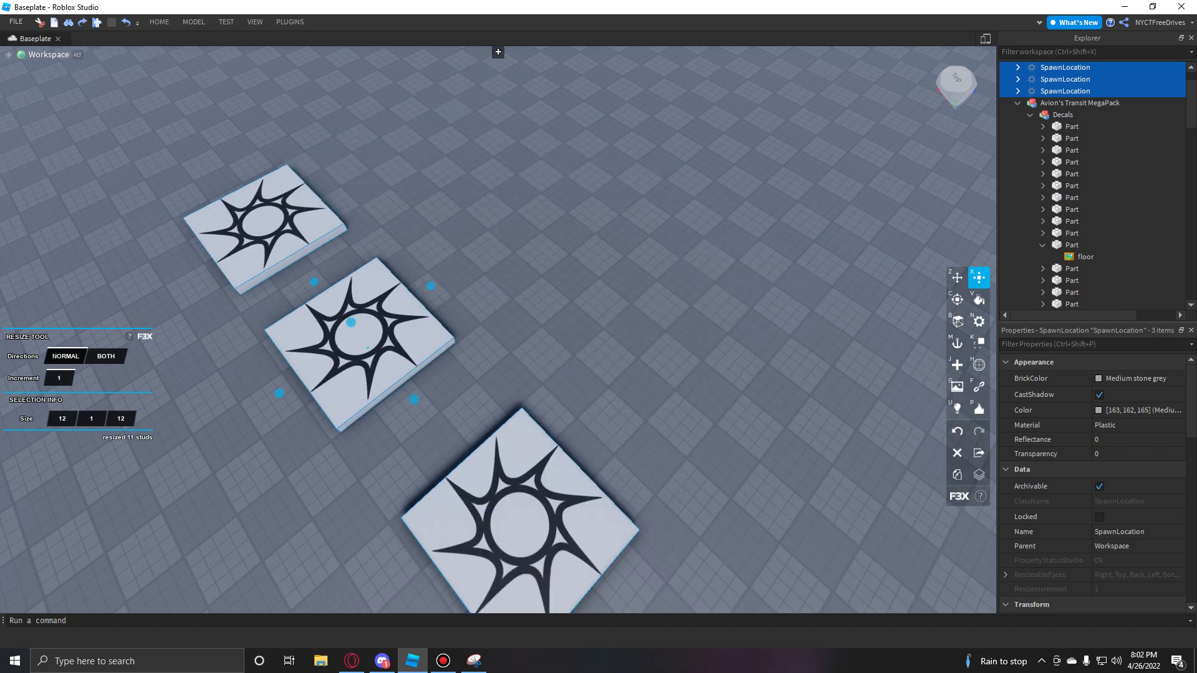
Select only the middle spawn location and look through the F3X Rotate, Move, Resize, Paint and Surface tools
{"action": "scroll", "coordinate": [512, 244], "scroll_direction": "up", "scroll_amount": 2}
{"action": "left_click", "coordinate": [513, 244]}
{"action": "scroll", "coordinate": [513, 243], "scroll_direction": "down", "scroll_amount": 4}
{"action": "mouse_move", "coordinate": [512, 244]}
{"action": "right_mouse_down"}
{"action": "mouse_move", "coordinate": [437, 243]}
{"action": "mouse_move", "coordinate": [513, 243]}
{"action": "right_mouse_up"}
{"action": "left_click_drag", "start_coordinate": [513, 243], "coordinate": [608, 288]}
{"action": "left_click_drag", "start_coordinate": [695, 367], "coordinate": [366, 146]}
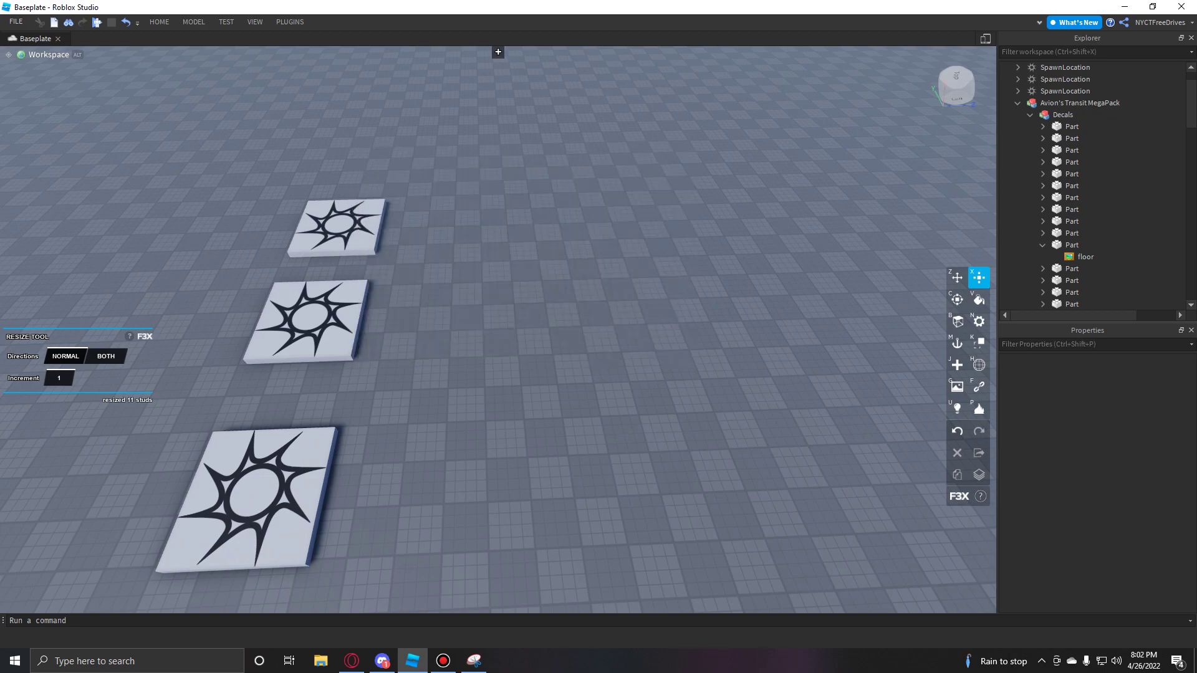
{"action": "key", "text": "c"}
{"action": "left_click", "coordinate": [306, 321]}
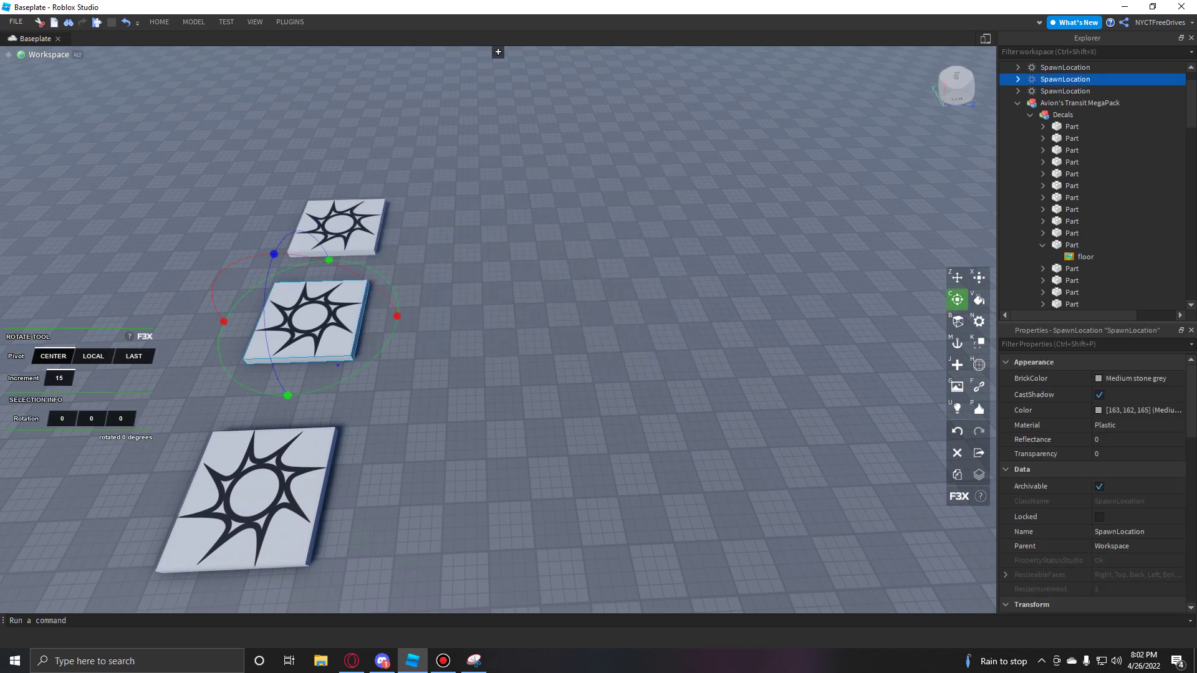
{"action": "key", "text": "z"}
{"action": "key", "text": "x"}
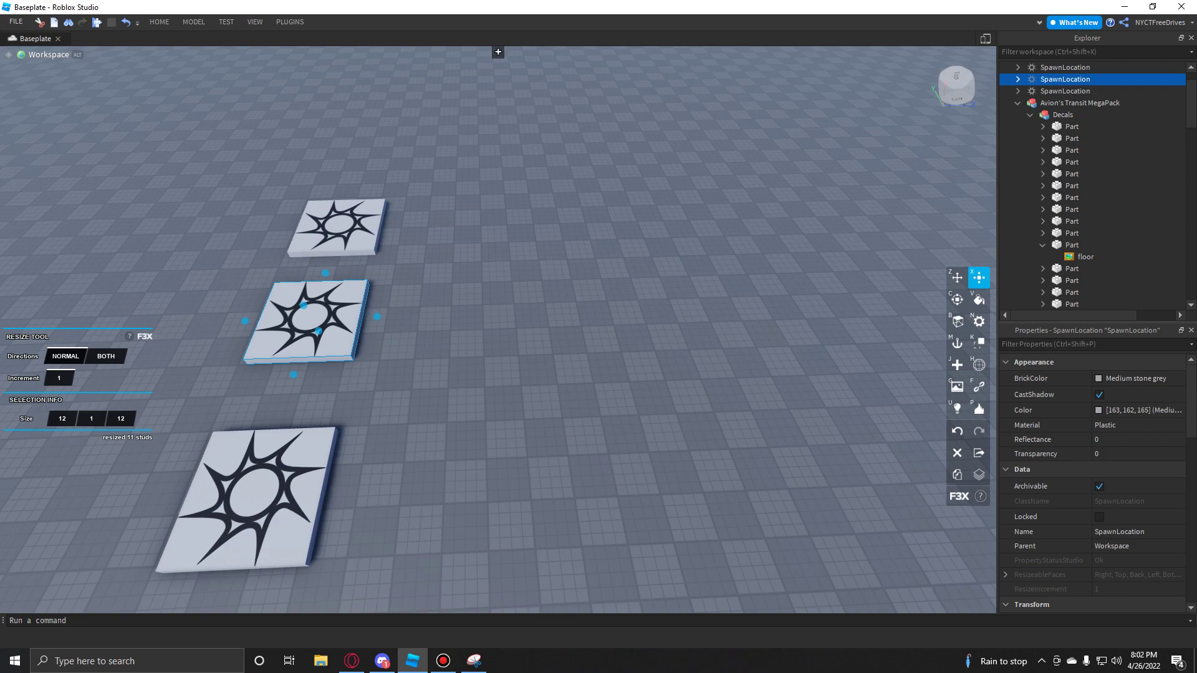
{"action": "key", "text": "v"}
{"action": "key", "text": "b"}
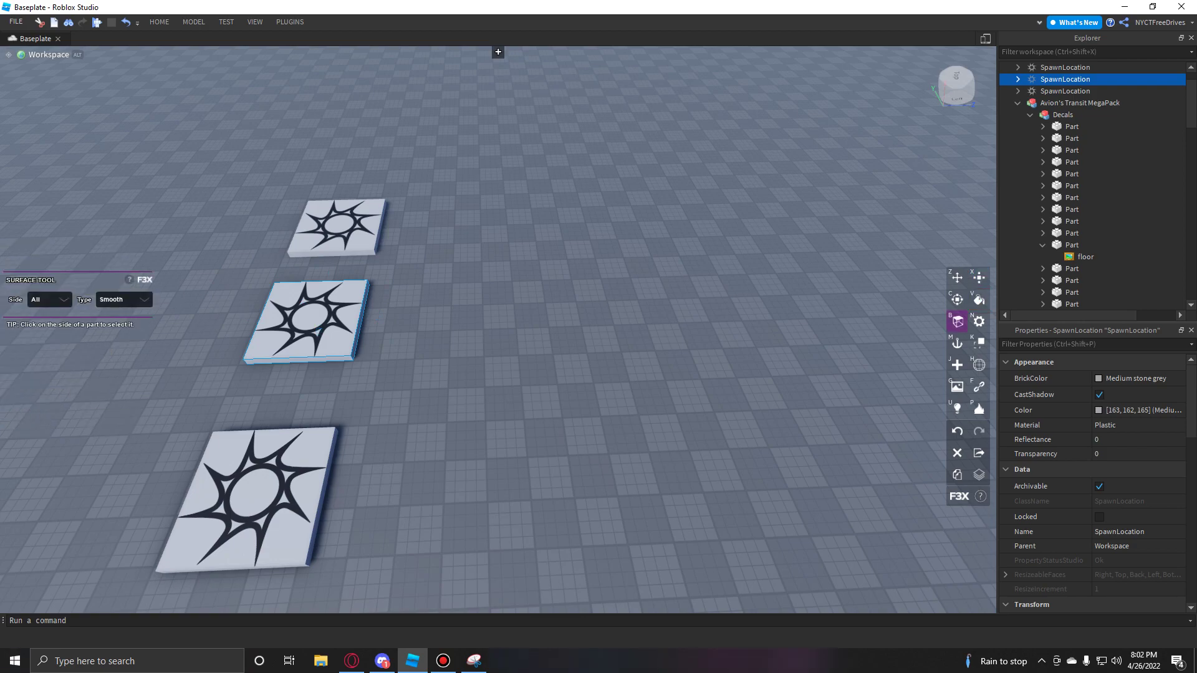
Set the middle spawn location's material to ForceField with the F3X Material tool
{"action": "key", "text": "n"}
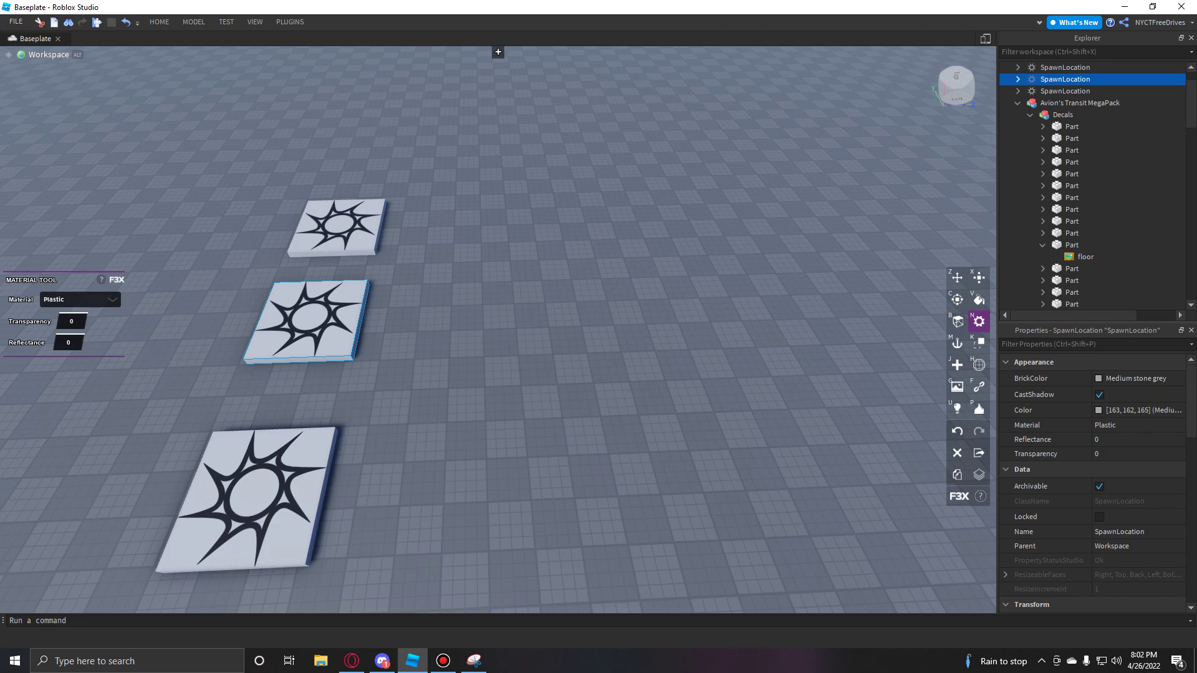
{"action": "left_click", "coordinate": [80, 300]}
{"action": "left_click", "coordinate": [152, 331]}
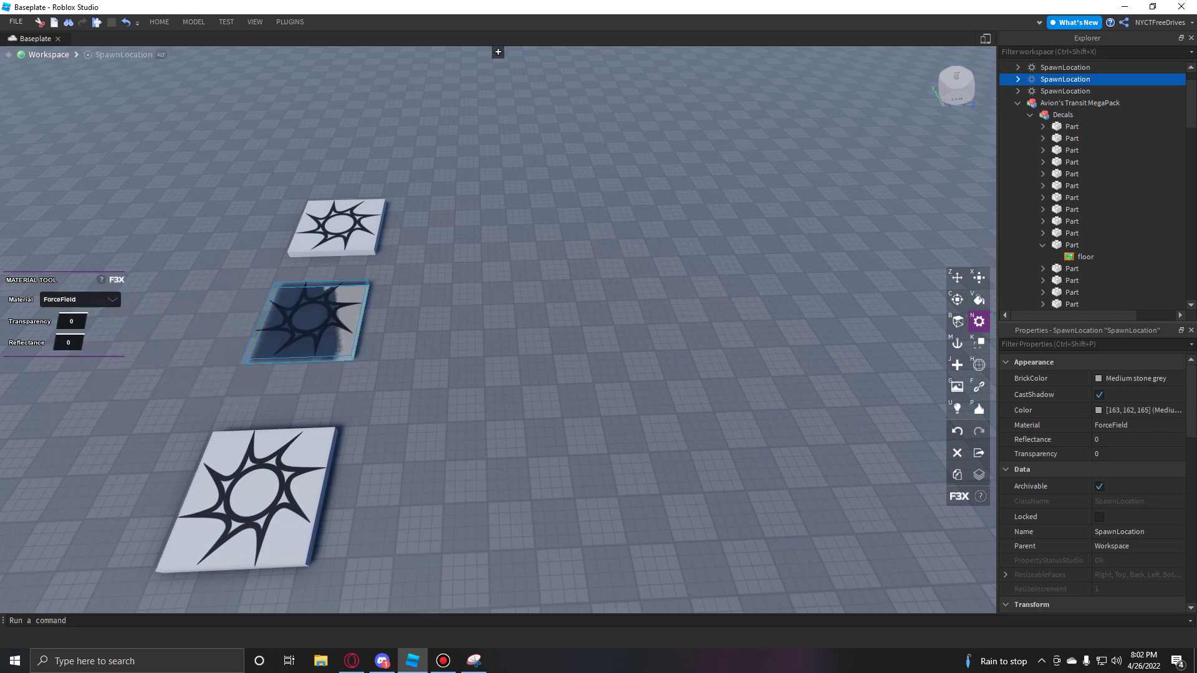
{"action": "left_click", "coordinate": [424, 321]}
{"action": "left_click", "coordinate": [309, 321]}
{"action": "left_click", "coordinate": [400, 380]}
Select the nearest spawn location and view its options in the F3X Anchor and Collision tools
{"action": "left_click", "coordinate": [250, 499]}
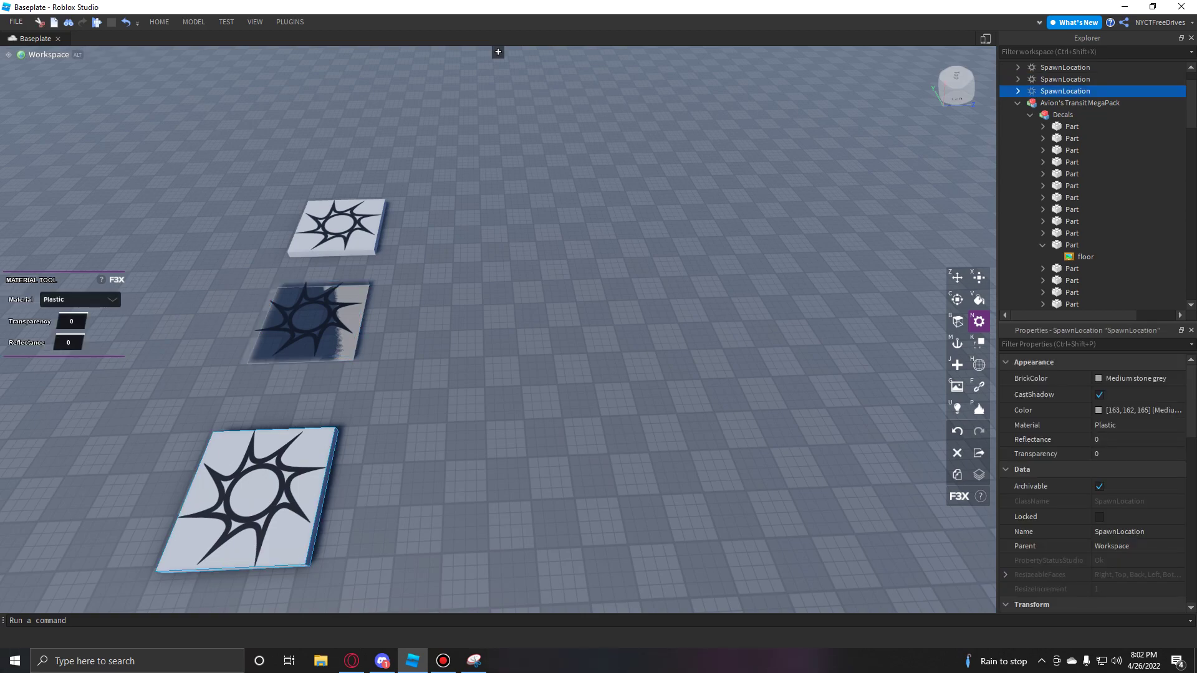
{"action": "key", "text": "m"}
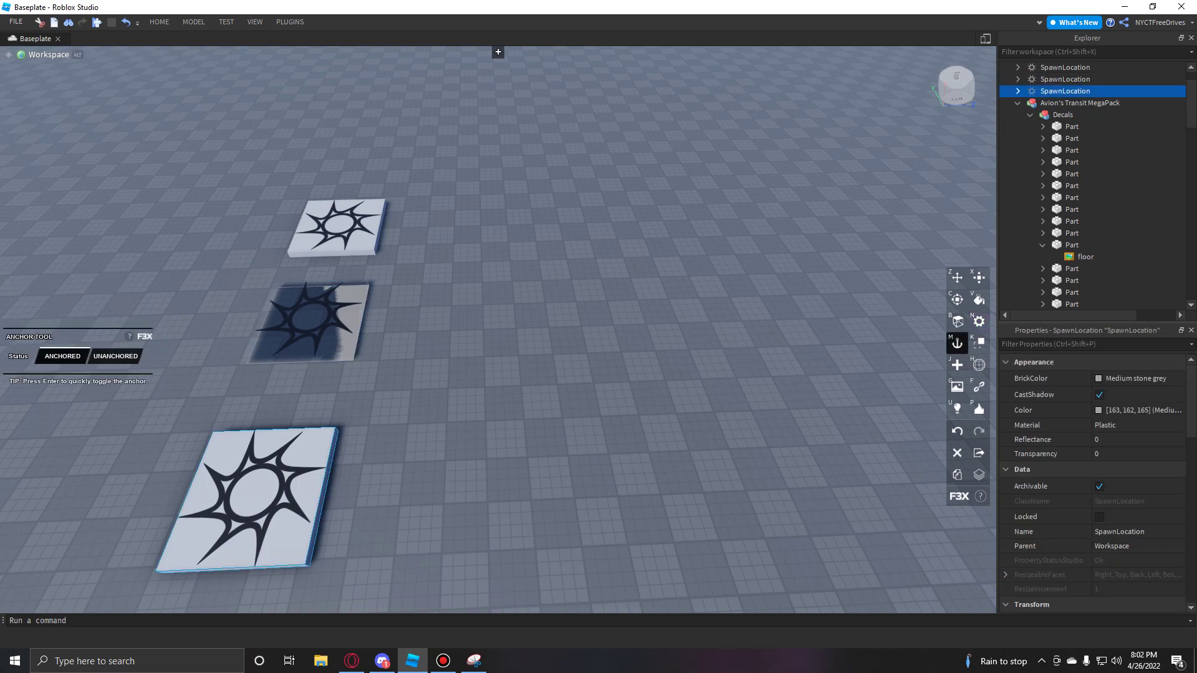
{"action": "key", "text": "k"}
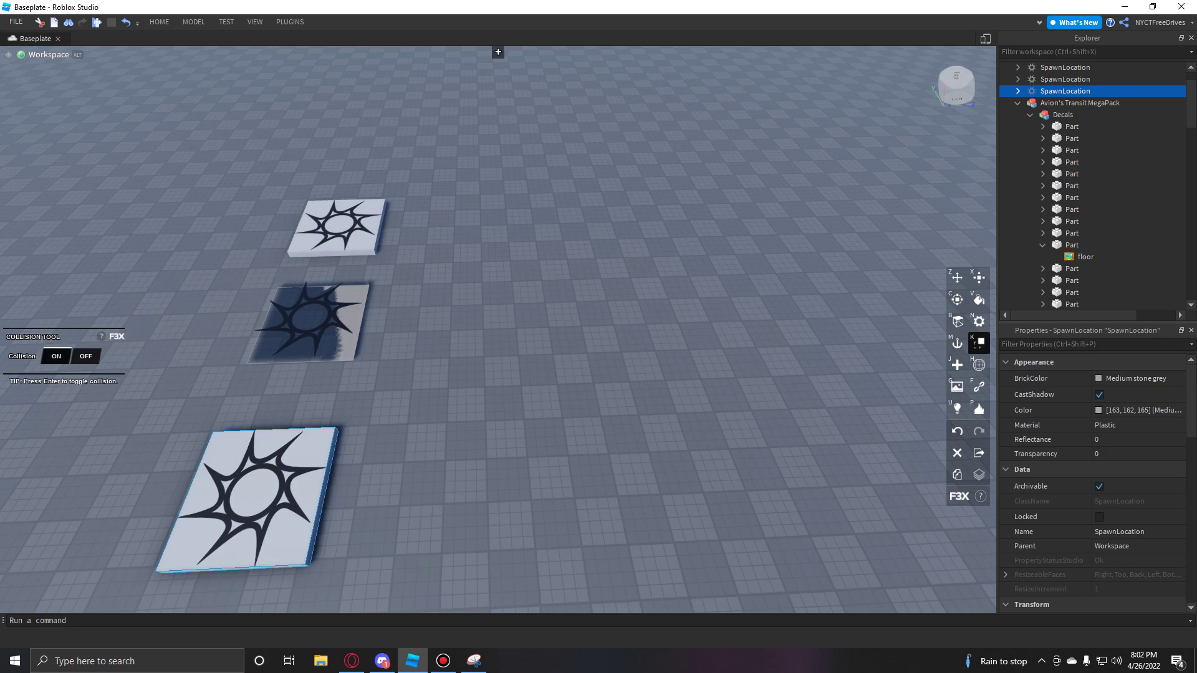
{"action": "key", "text": "shift+r"}
{"action": "left_click", "coordinate": [246, 499]}
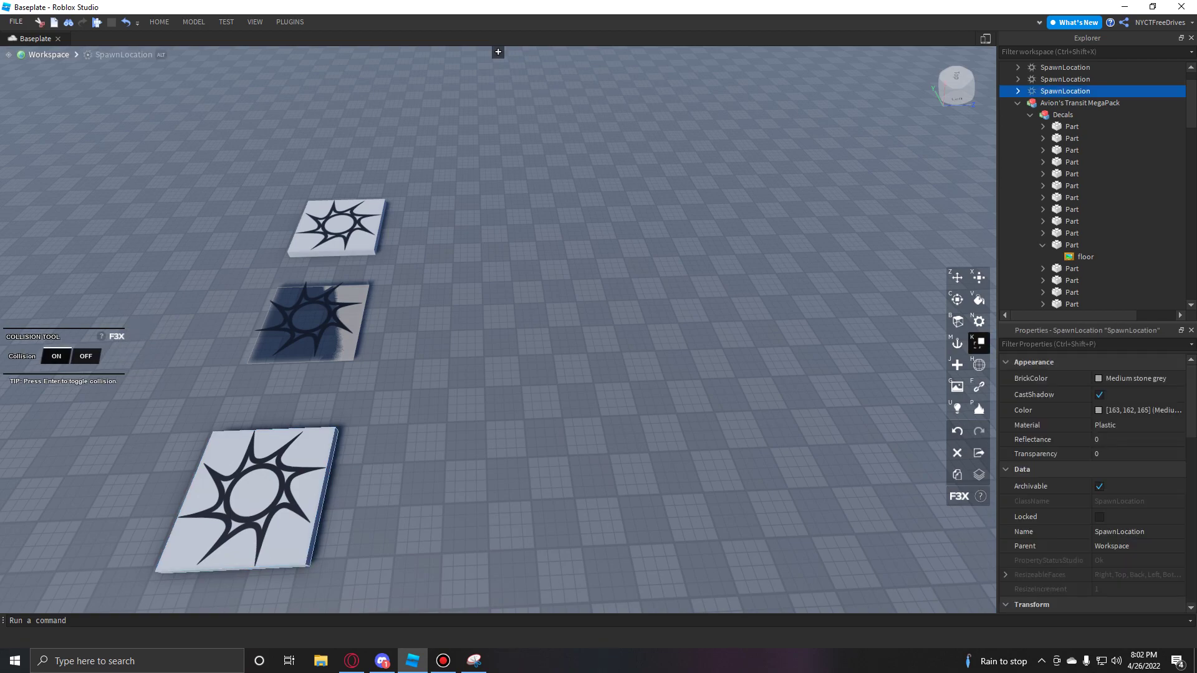
{"action": "left_click", "coordinate": [159, 22]}
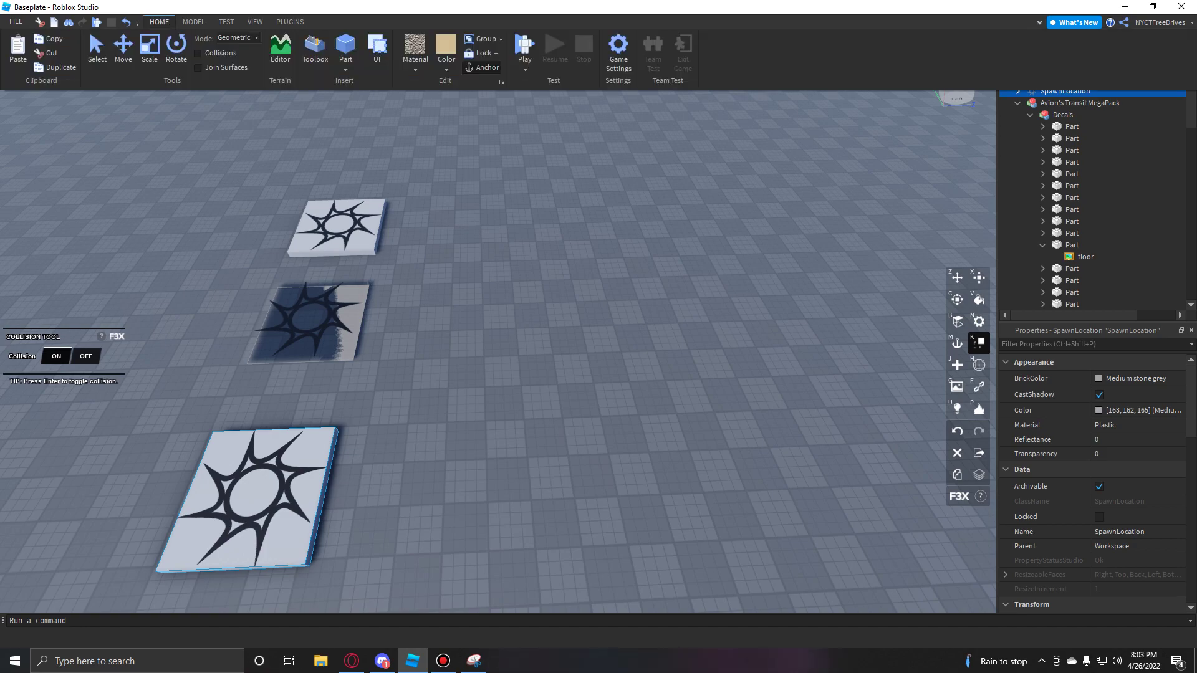
Examine the nearest spawn location from above and close up to its surface
{"action": "left_click", "coordinate": [499, 330]}
{"action": "right_click_drag", "start_coordinate": [498, 329], "coordinate": [399, 399]}
{"action": "scroll", "coordinate": [499, 329], "scroll_direction": "up", "scroll_amount": 4}
{"action": "scroll", "coordinate": [499, 329], "scroll_direction": "down", "scroll_amount": 1}
{"action": "right_click_drag", "start_coordinate": [499, 329], "coordinate": [564, 265]}
{"action": "key", "text": "w"}
{"action": "key", "text": "s"}
{"action": "key", "text": "w"}
{"action": "key", "text": "w"}
{"action": "key", "text": "e"}
{"action": "key", "text": "q"}
{"action": "right_click_drag", "start_coordinate": [499, 330], "coordinate": [424, 405]}
{"action": "key", "text": "e"}
{"action": "key", "text": "s"}
{"action": "key", "text": "w"}
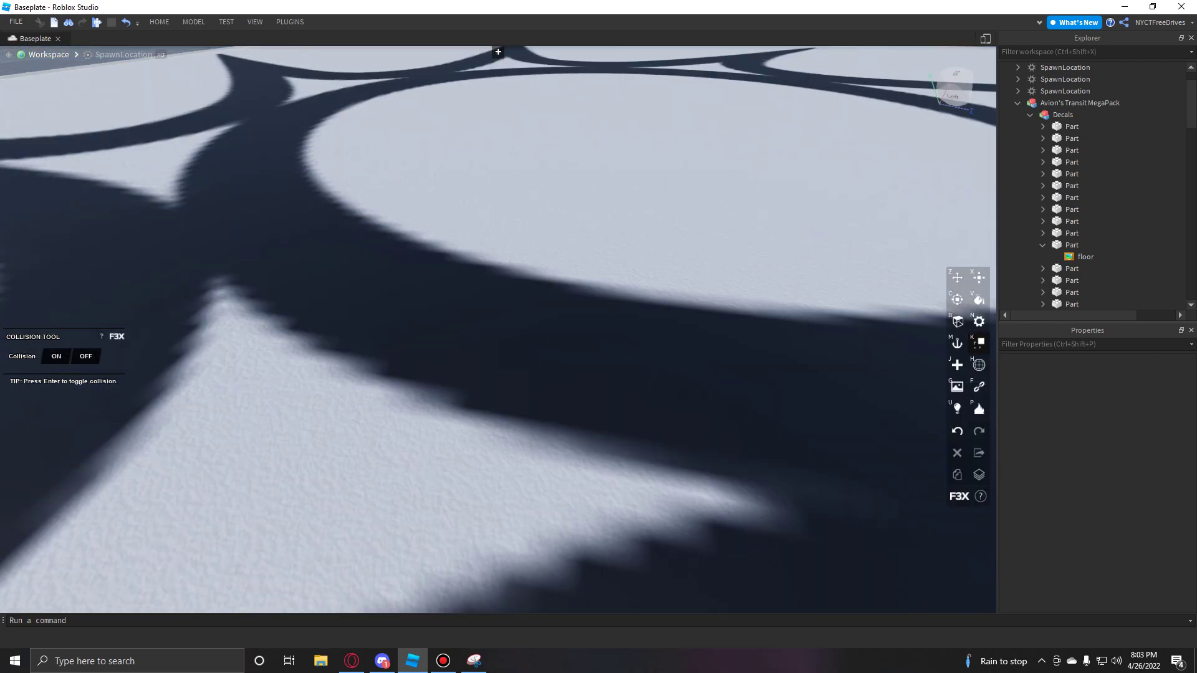
Turn collision off for the nearest spawn location with the F3X Collision tool
{"action": "key", "text": "f"}
{"action": "key", "text": "Return"}
{"action": "right_click_drag", "start_coordinate": [499, 330], "coordinate": [502, 287]}
{"action": "key", "text": "d"}
{"action": "key", "text": "q"}
{"action": "key", "text": "e"}
{"action": "key", "text": "s"}
{"action": "key", "text": "e"}
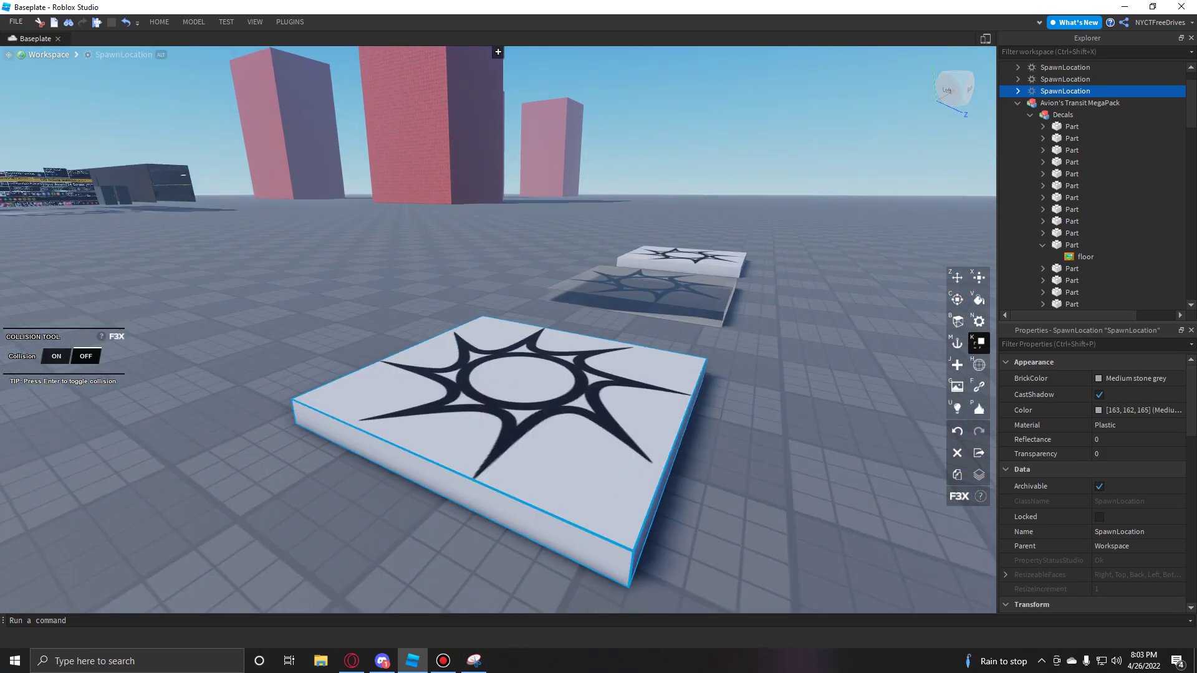
{"action": "key", "text": "e"}
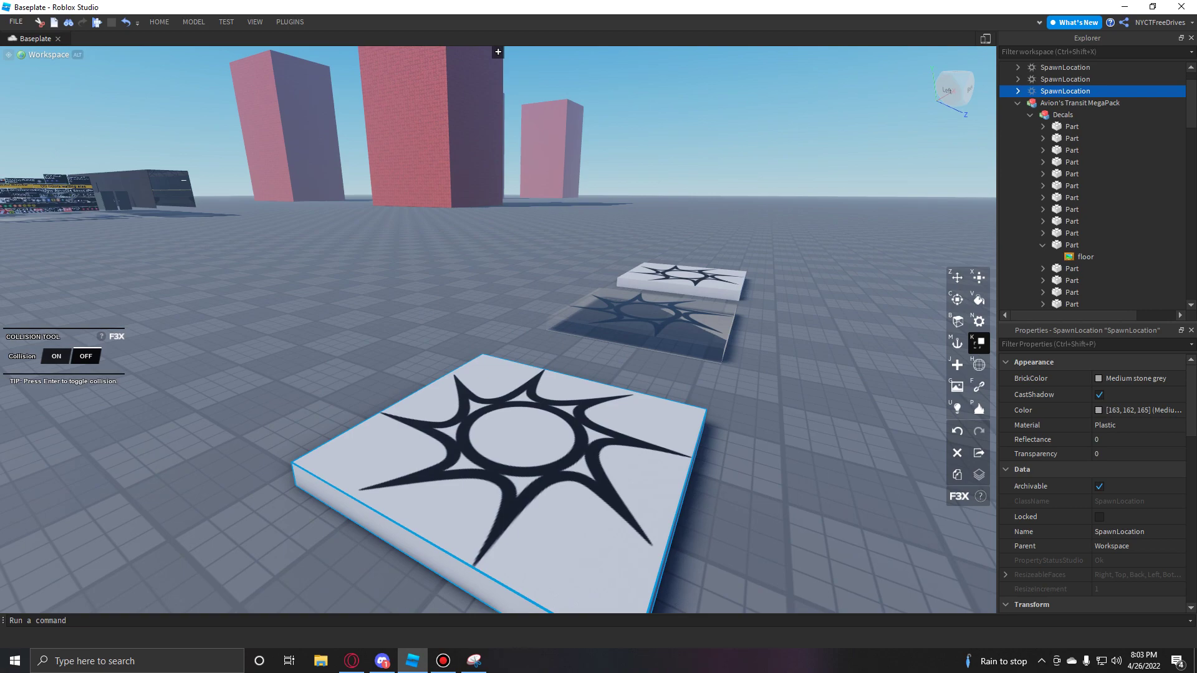
View the F3X New Part and Texture tools with the nearest spawn location selected
{"action": "key", "text": "j"}
{"action": "key", "text": "g"}
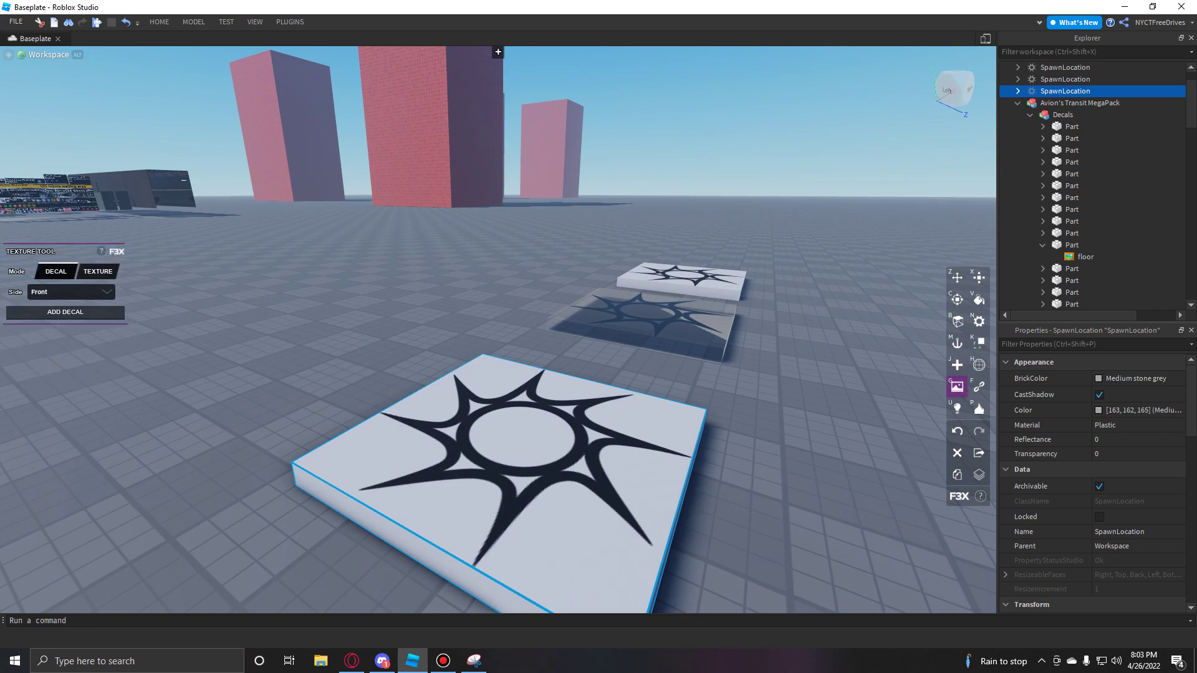
{"action": "right_click_drag", "start_coordinate": [498, 329], "coordinate": [561, 399]}
{"action": "key", "text": "e"}
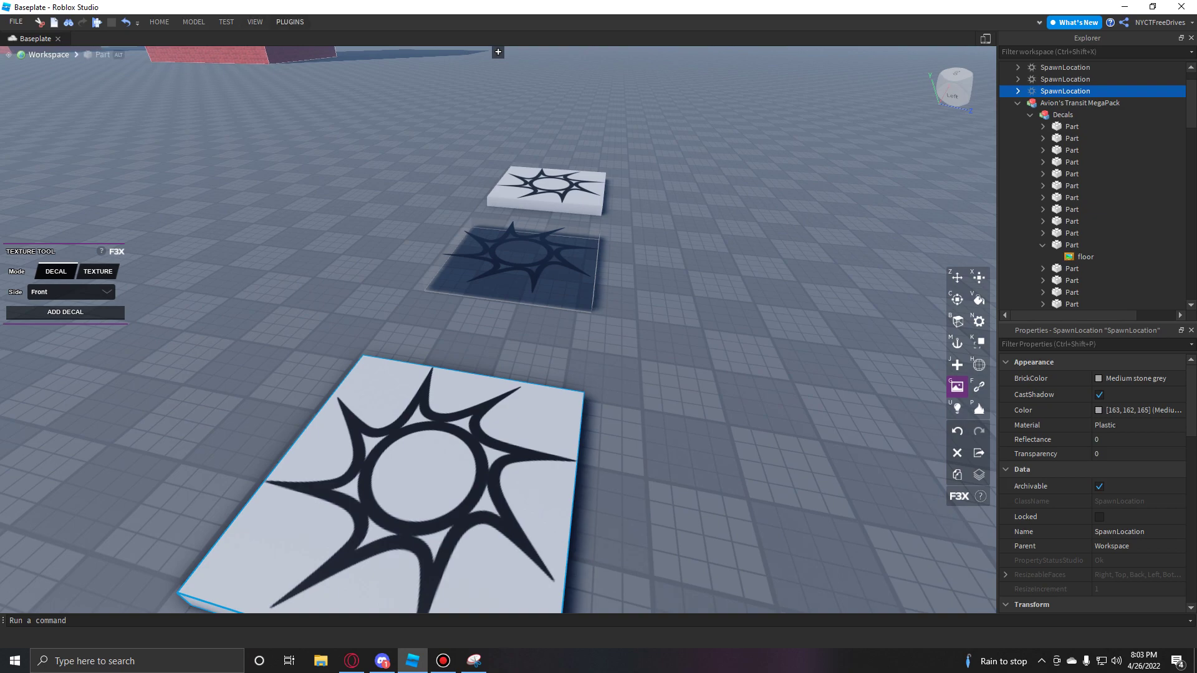
Leave F3X for the standard Scale tool and clear the selection
{"action": "left_click", "coordinate": [289, 22]}
{"action": "key", "text": "ctrl+3"}
{"action": "right_click_drag", "start_coordinate": [497, 329], "coordinate": [497, 386]}
{"action": "scroll", "coordinate": [498, 330], "scroll_direction": "down", "scroll_amount": 3}
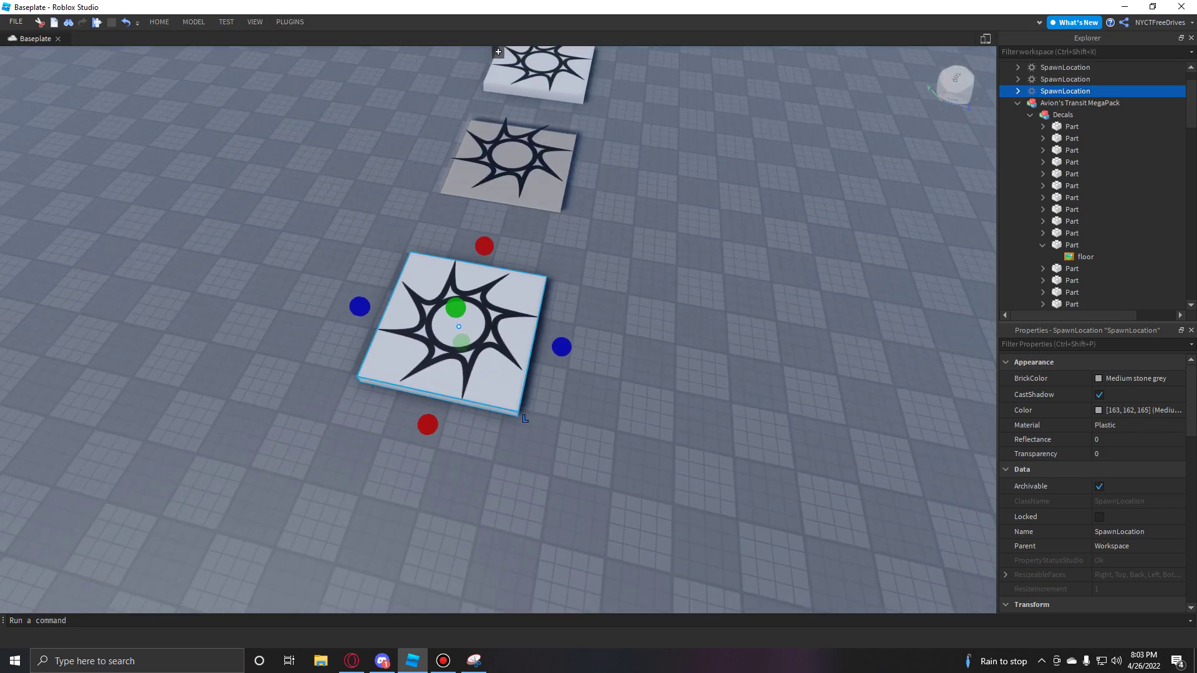
{"action": "key", "text": "Escape"}
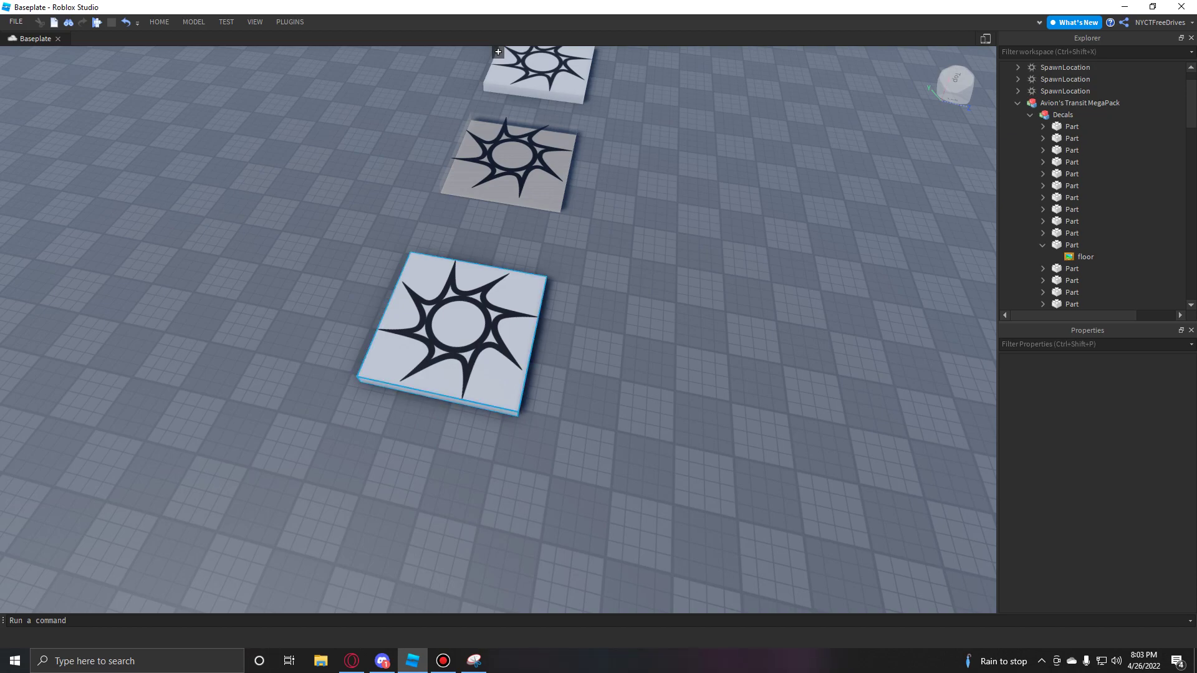
Delete the star decal from the top of the nearest spawn location
{"action": "right_click_drag", "start_coordinate": [497, 330], "coordinate": [405, 299]}
{"action": "double_click", "coordinate": [627, 465]}
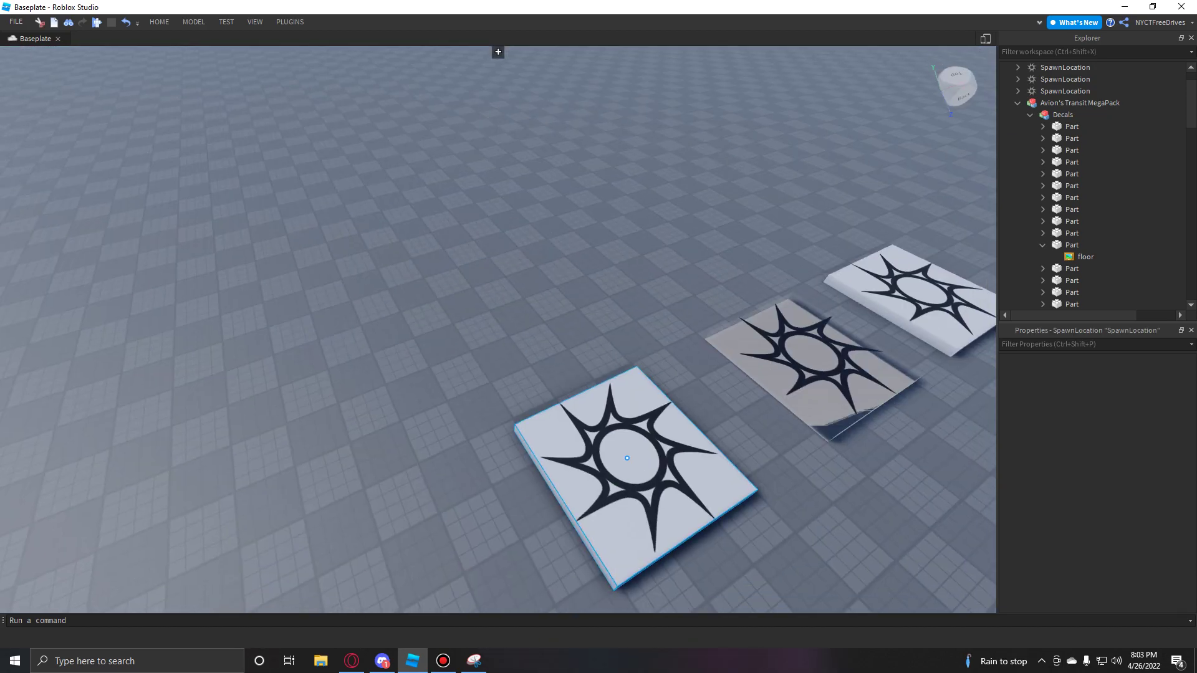
{"action": "key", "text": "Delete"}
Copy the Vertical Banner Ad decal from a part in the Avion's Transit MegaPack decals
{"action": "right_click_drag", "start_coordinate": [498, 52], "coordinate": [498, 51]}
{"action": "key", "text": "w"}
{"action": "right_click_drag", "start_coordinate": [523, 293], "coordinate": [848, 499]}
{"action": "double_click", "coordinate": [522, 436], "text": "alt"}
{"action": "key", "text": "w"}
{"action": "key", "text": "w"}
Paste the Vertical Banner Ad decal onto the top face of the nearest spawn location
{"action": "right_click_drag", "start_coordinate": [522, 435], "coordinate": [299, 524]}
{"action": "key", "text": "d"}
{"action": "key", "text": "ctrl+v"}
{"action": "left_click", "coordinate": [498, 367]}
{"action": "left_click", "coordinate": [686, 436]}
{"action": "key", "text": "w"}
{"action": "key", "text": "q"}
{"action": "key", "text": "w"}
{"action": "right_click_drag", "start_coordinate": [497, 329], "coordinate": [593, 393]}
{"action": "scroll", "coordinate": [498, 329], "scroll_direction": "down", "scroll_amount": 5}
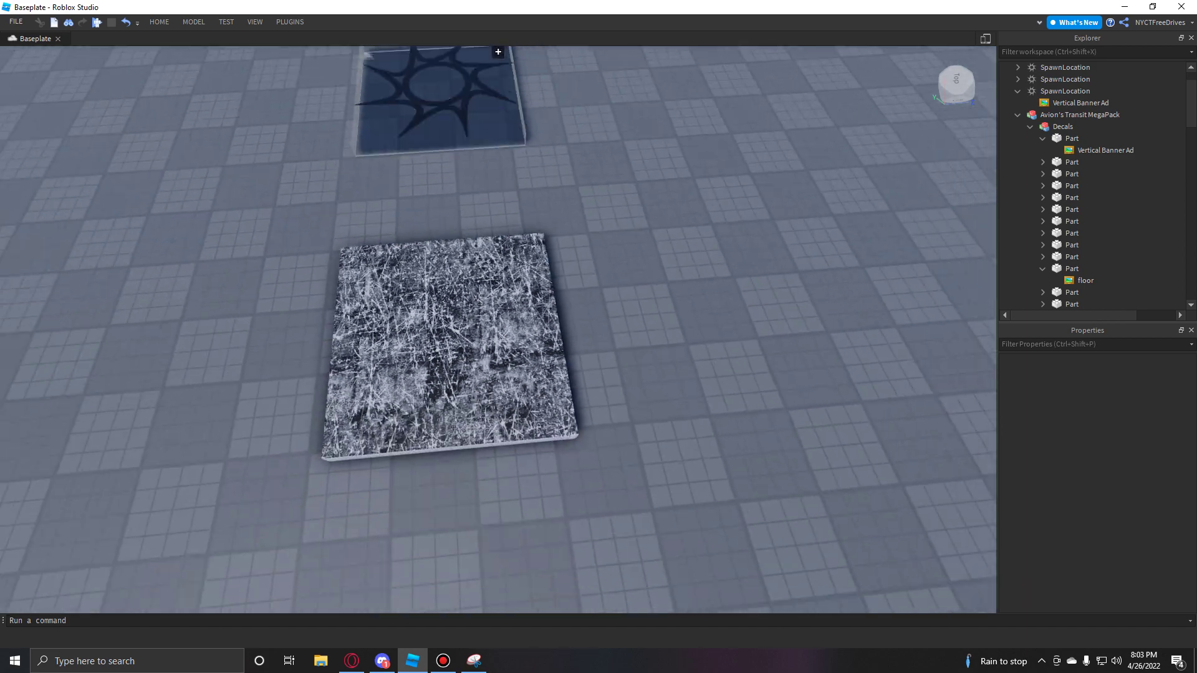
Paste the Vertical Banner Ad decal onto the tops of the middle and farthest spawn locations as well
{"action": "left_click", "coordinate": [452, 332]}
{"action": "right_click_drag", "start_coordinate": [449, 331], "coordinate": [412, 287]}
{"action": "key", "text": "ctrl+v"}
{"action": "left_click", "coordinate": [510, 153]}
{"action": "right_click_drag", "start_coordinate": [510, 153], "coordinate": [524, 63]}
{"action": "key", "text": "ctrl+v"}
{"action": "left_click", "coordinate": [497, 181]}
{"action": "left_click", "coordinate": [623, 293]}
{"action": "right_click_drag", "start_coordinate": [624, 293], "coordinate": [530, 337]}
{"action": "scroll", "coordinate": [530, 300], "scroll_direction": "down", "scroll_amount": 3}
Delete the original star decals from the middle and farthest spawn locations
{"action": "left_click", "coordinate": [604, 299]}
{"action": "key", "text": "Delete"}
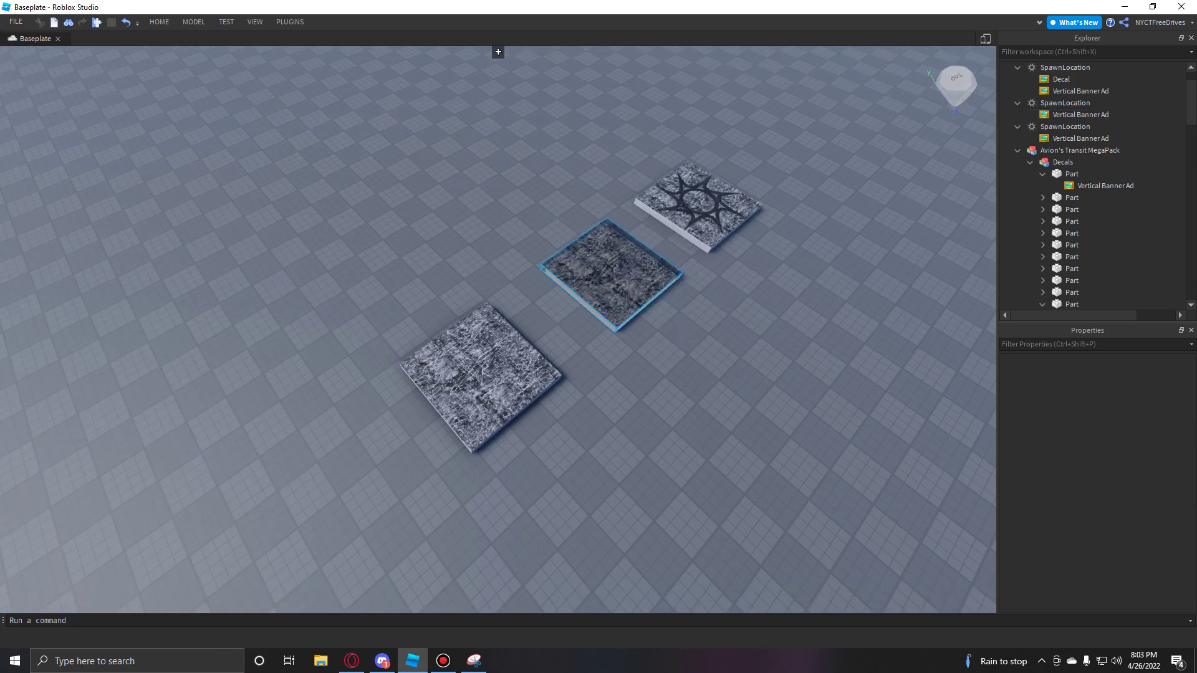
{"action": "left_click", "coordinate": [699, 206]}
{"action": "key", "text": "Delete"}
Delete the Vertical Banner Ad decals from all three spawn locations, leaving the original in the pack
{"action": "left_click", "coordinate": [698, 206]}
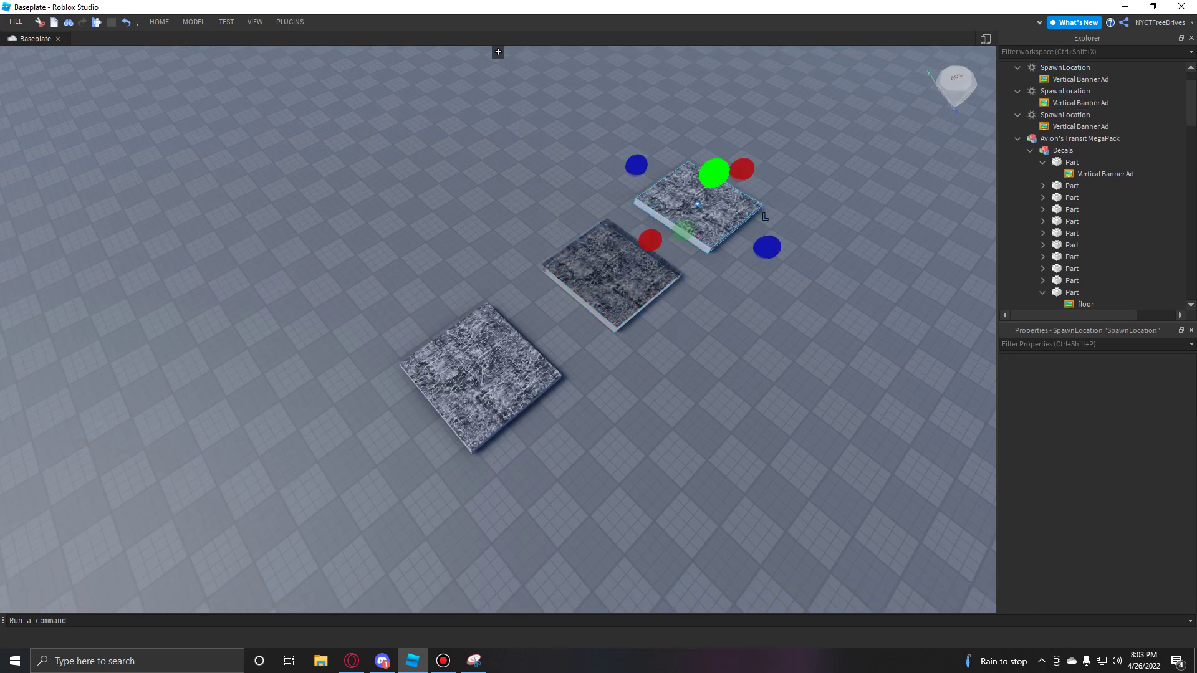
{"action": "left_click", "coordinate": [699, 205]}
{"action": "key", "text": "Delete"}
{"action": "left_click", "coordinate": [612, 275]}
{"action": "left_click", "coordinate": [611, 274]}
{"action": "key", "text": "Delete"}
{"action": "left_click", "coordinate": [480, 377]}
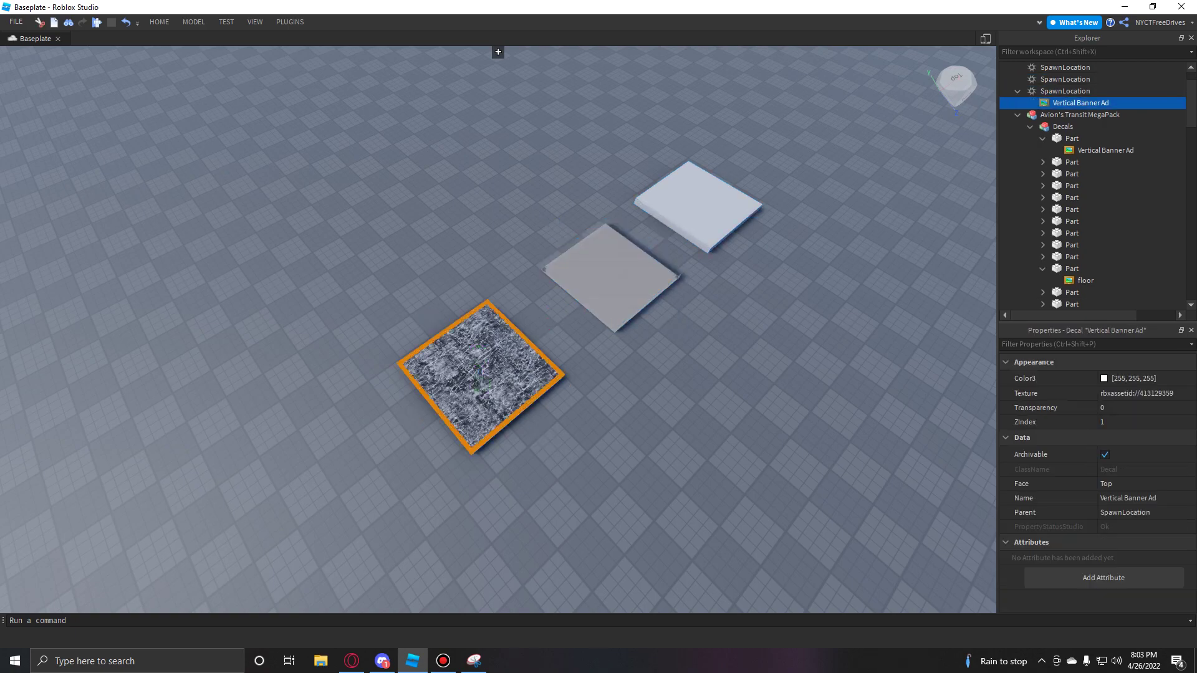
{"action": "key", "text": "Delete"}
{"action": "key", "text": "s"}
{"action": "right_click_drag", "start_coordinate": [498, 329], "coordinate": [523, 221]}
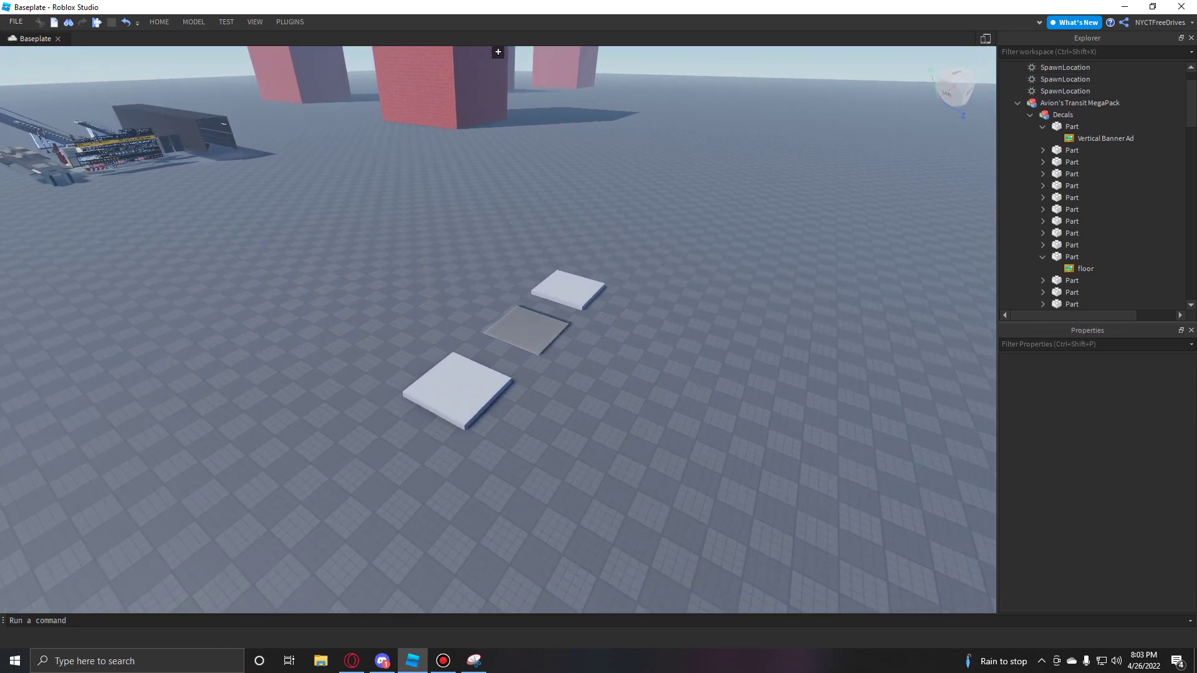